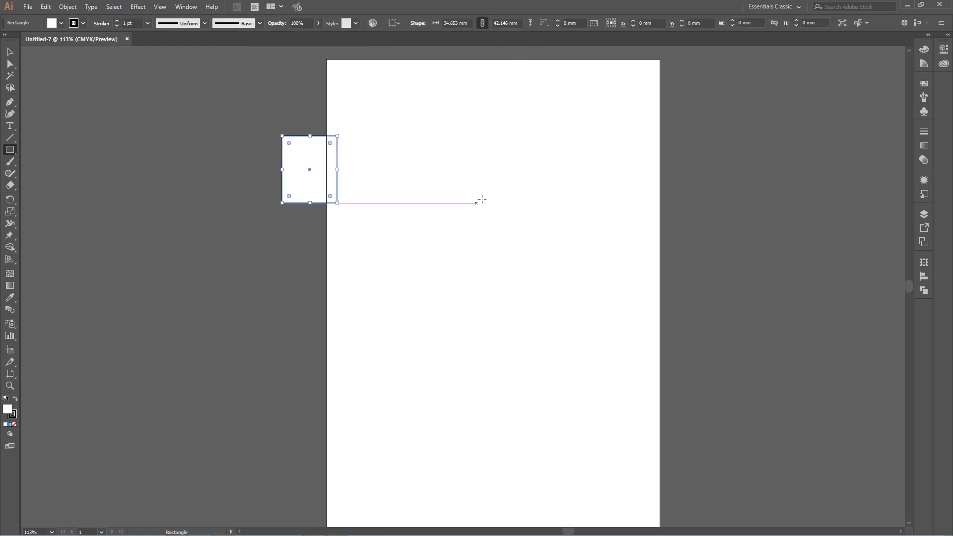
pyautogui.moveTo(371, 167); pyautogui.dragTo(513, 295)
pyautogui.moveTo(505, 115); pyautogui.dragTo(576, 196)
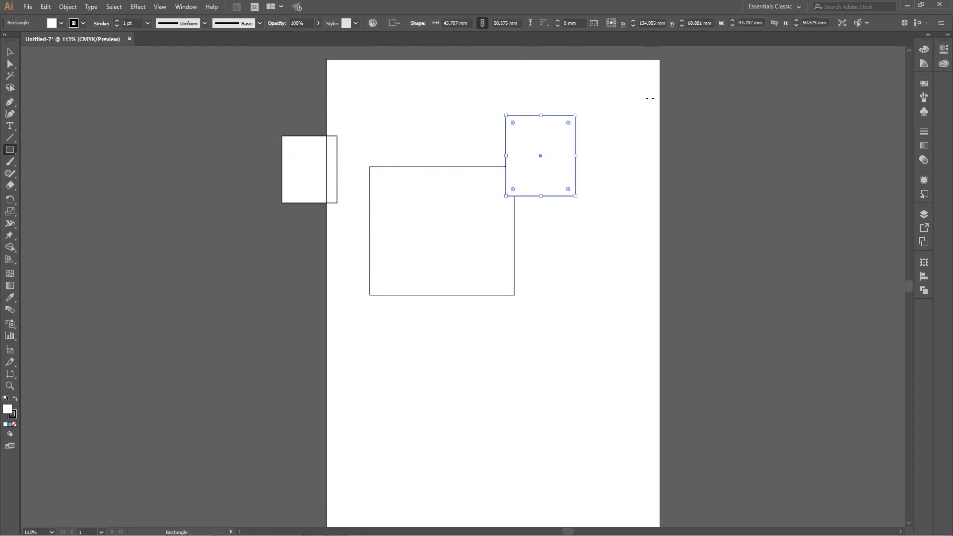
pyautogui.hotkey('ctrl', 'z')
pyautogui.hotkey('ctrl', 'z')
pyautogui.hotkey('ctrl', 'z')
pyautogui.hotkey('ctrl', 'z')
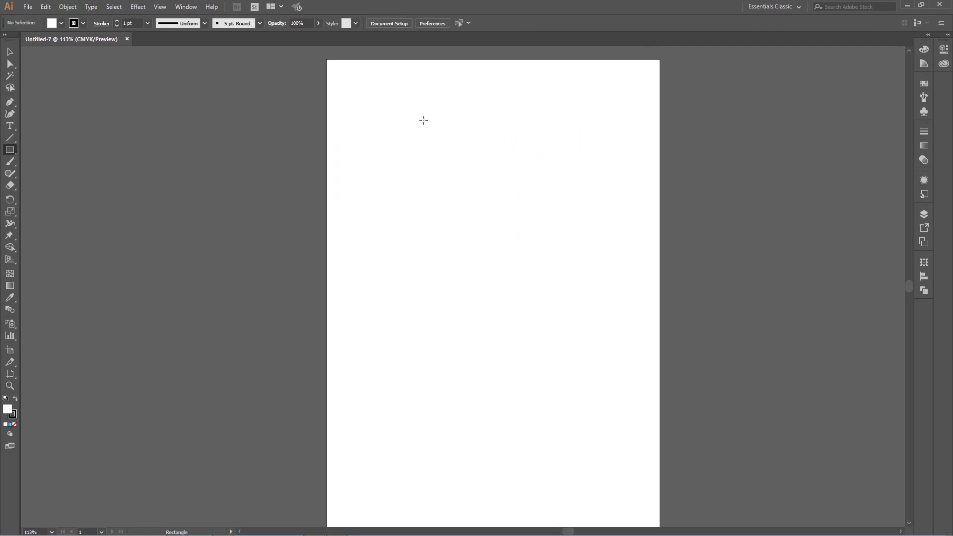
# Step: Expand the collapsed dock and draw four overlapping rectangles down the page, the frontmost about 104 mm square
pyautogui.click(16, 53)
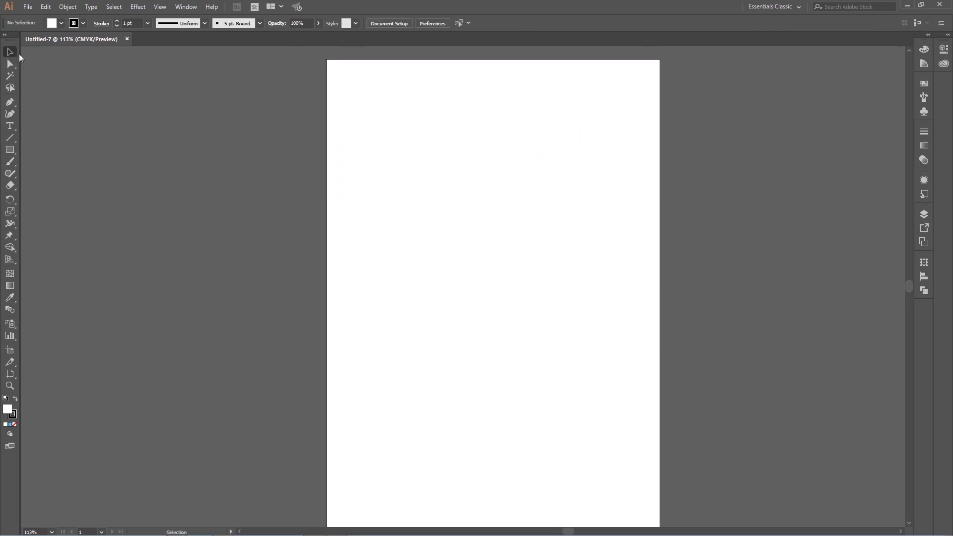
pyautogui.click(929, 36)
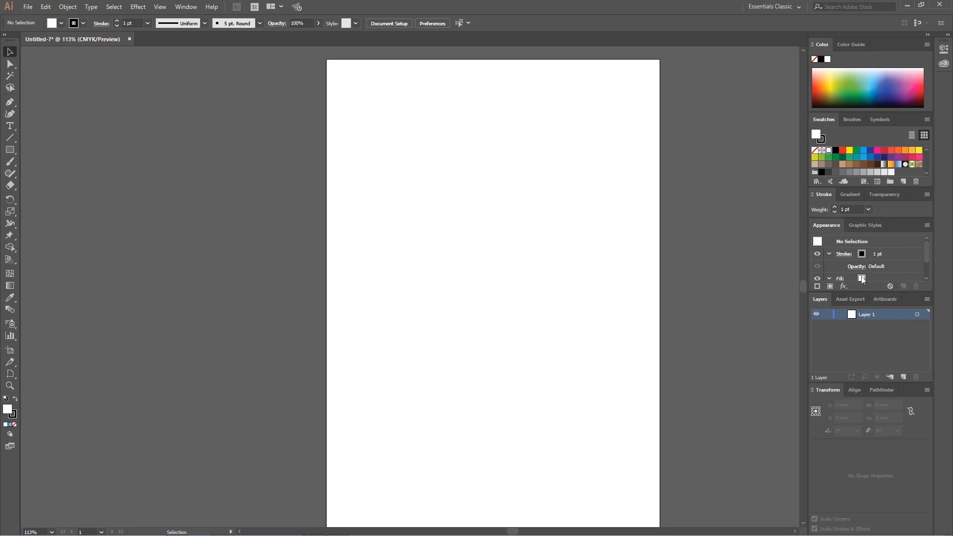
pyautogui.click(10, 150)
pyautogui.moveTo(384, 152)
pyautogui.mouseDown()
pyautogui.moveTo(418, 165)
pyautogui.moveTo(497, 284)
pyautogui.mouseUp()
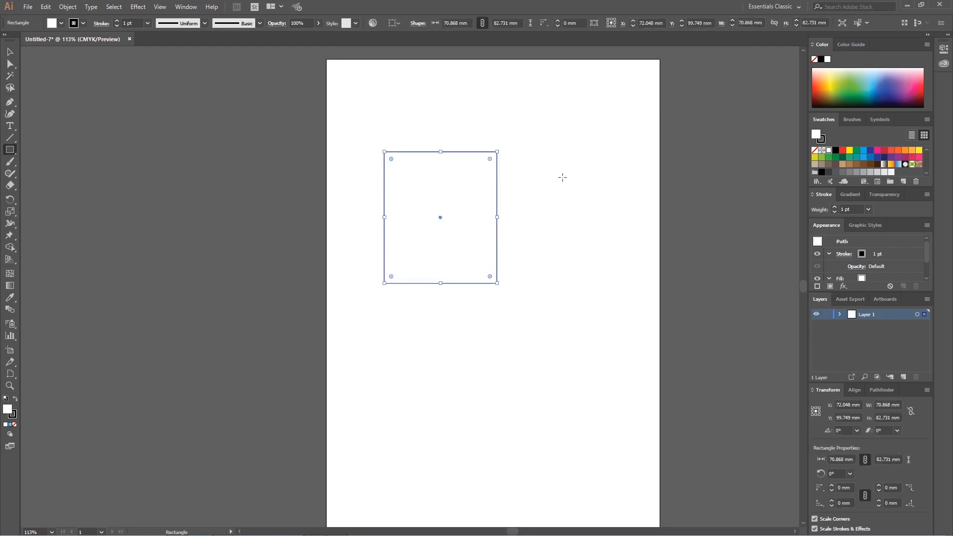
pyautogui.moveTo(570, 166); pyautogui.dragTo(440, 333)
pyautogui.moveTo(417, 210); pyautogui.dragTo(567, 369)
pyautogui.moveTo(606, 274); pyautogui.dragTo(429, 453)
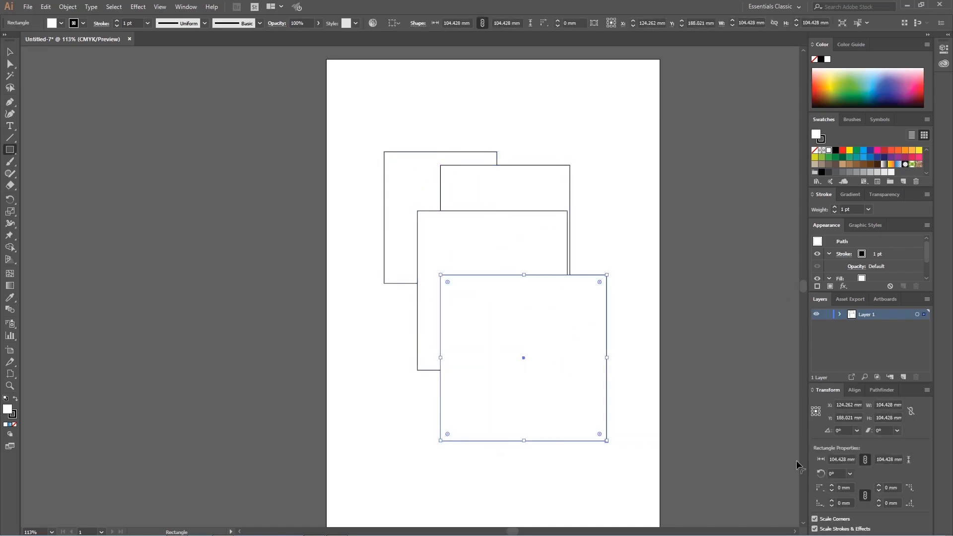
# Step: Try a green spectrum colour and a red swatch as the front square's fill
pyautogui.click(892, 85)
pyautogui.moveTo(892, 85); pyautogui.dragTo(866, 102)
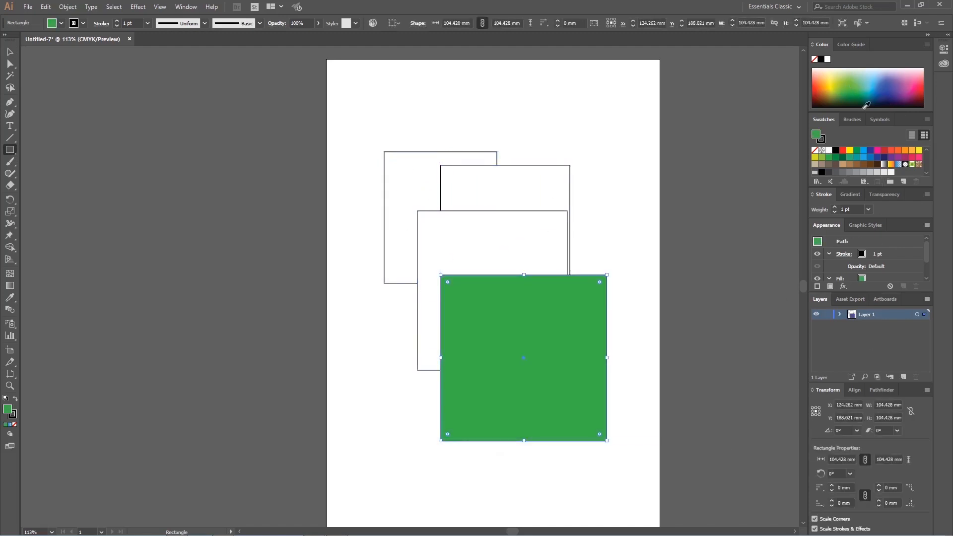
pyautogui.click(884, 150)
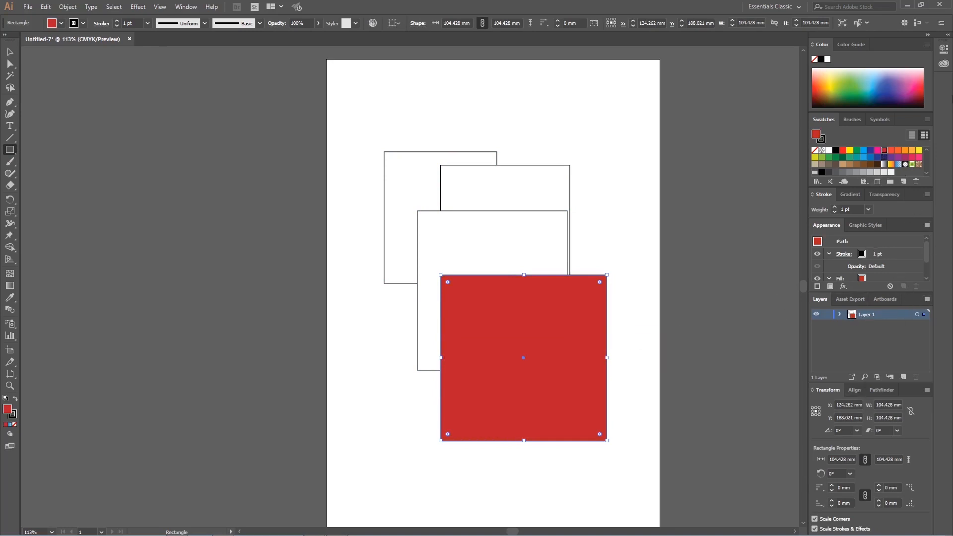
# Step: Collapse the dock back to icons and fill the front square with brown from the colour spectrum
pyautogui.click(929, 36)
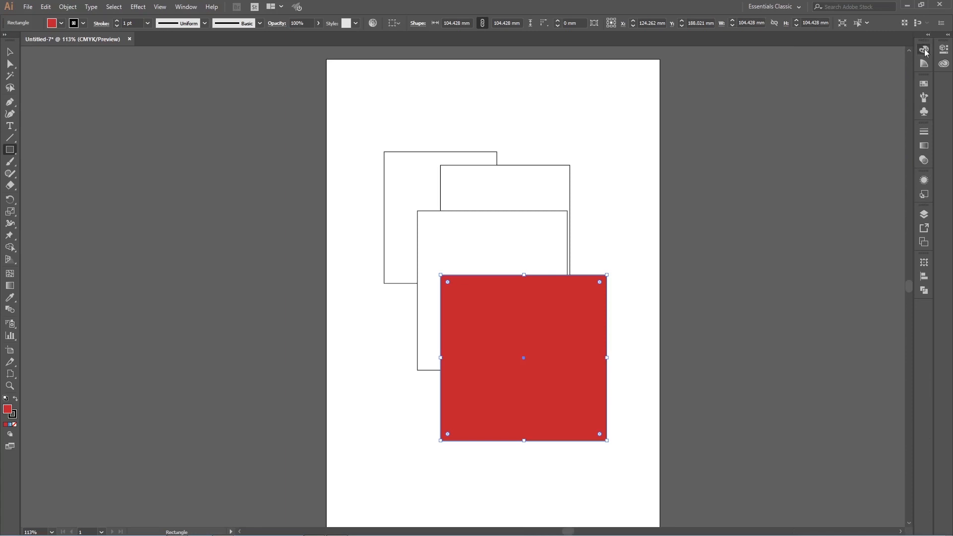
pyautogui.click(924, 50)
pyautogui.click(870, 73)
pyautogui.moveTo(871, 73); pyautogui.dragTo(804, 73)
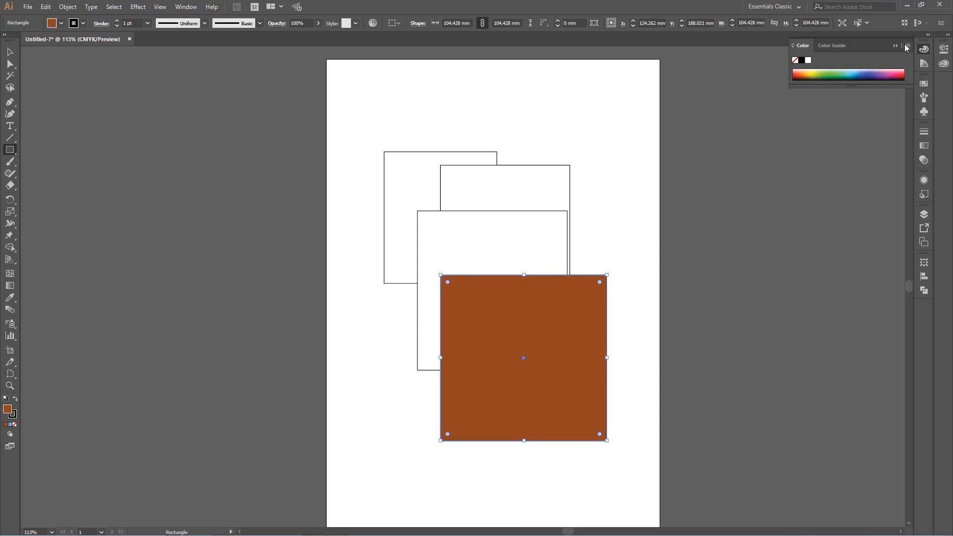
# Step: Try several swatches on the front square, ending with a teal-green fill, and deselect it
pyautogui.click(925, 50)
pyautogui.click(925, 83)
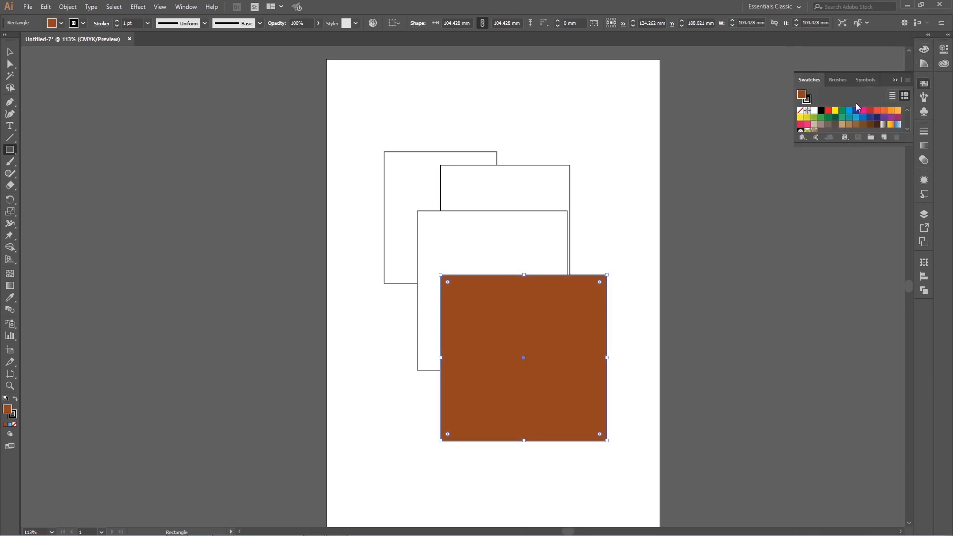
pyautogui.click(842, 110)
pyautogui.click(857, 110)
pyautogui.click(876, 110)
pyautogui.click(890, 118)
pyautogui.click(863, 117)
pyautogui.click(842, 118)
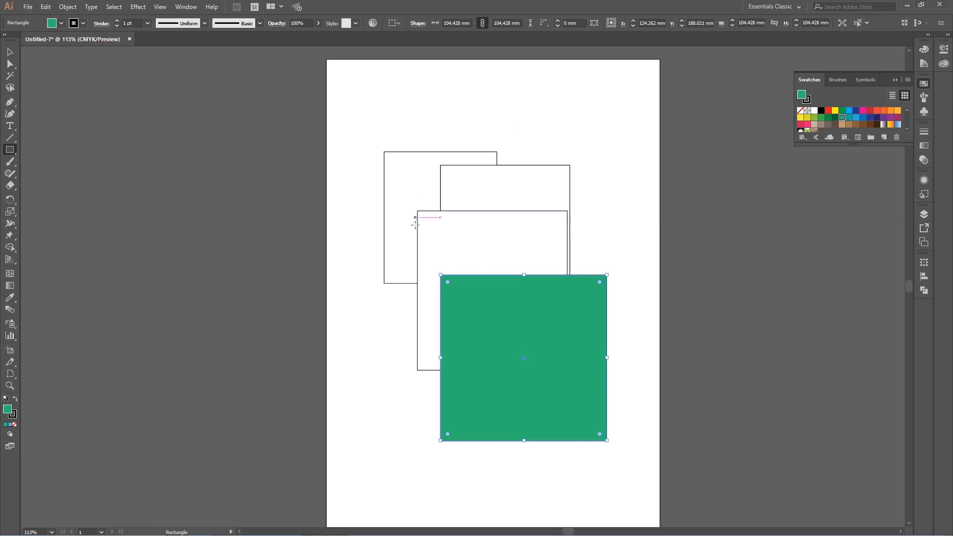
pyautogui.click(15, 54)
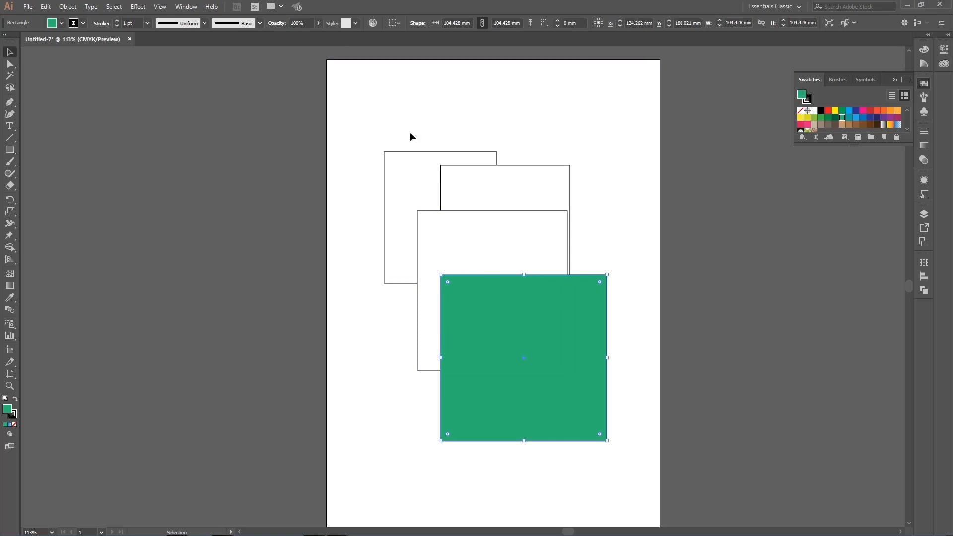
pyautogui.click(411, 133)
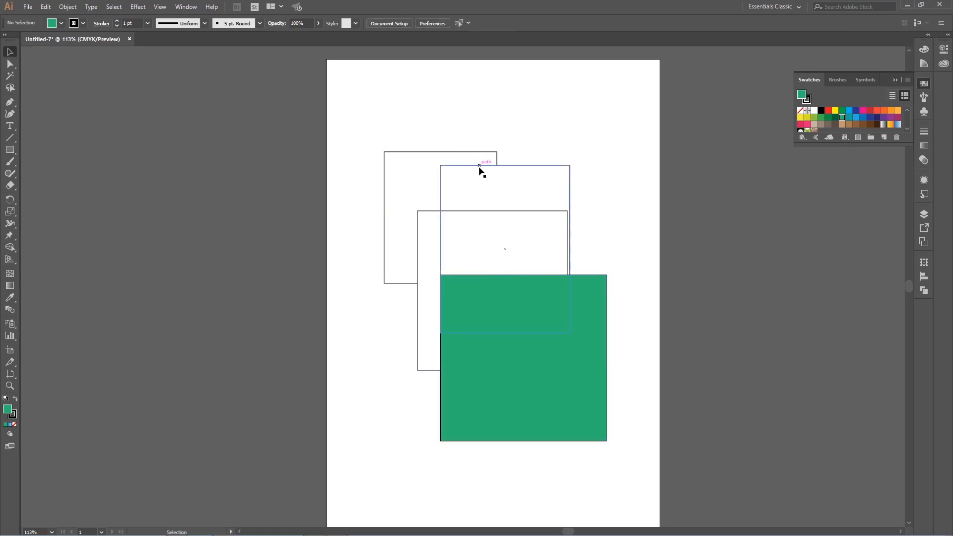
# Step: Open the new document settings and examine the Saved, Mobile, Web, Print, Film & Video and Art & Illustration presets
pyautogui.click(29, 7)
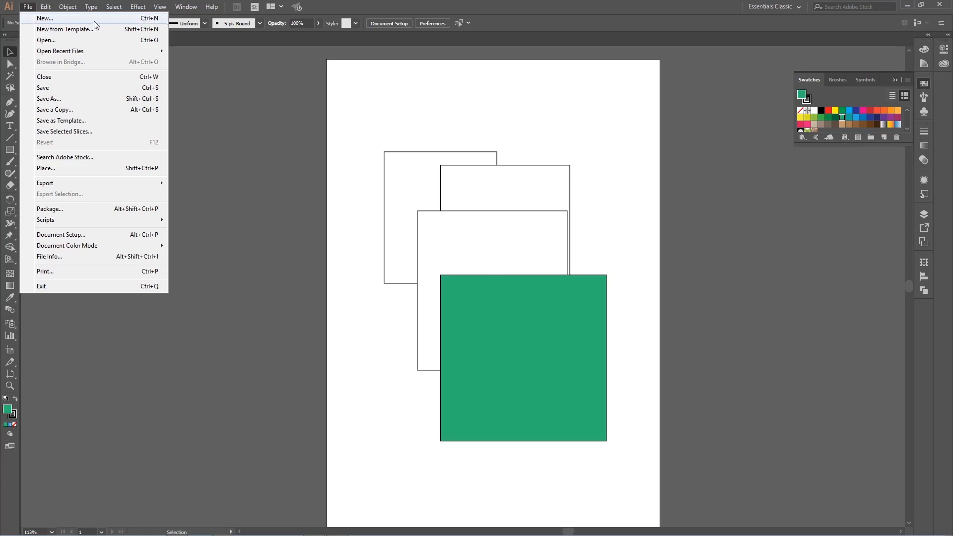
pyautogui.click(123, 20)
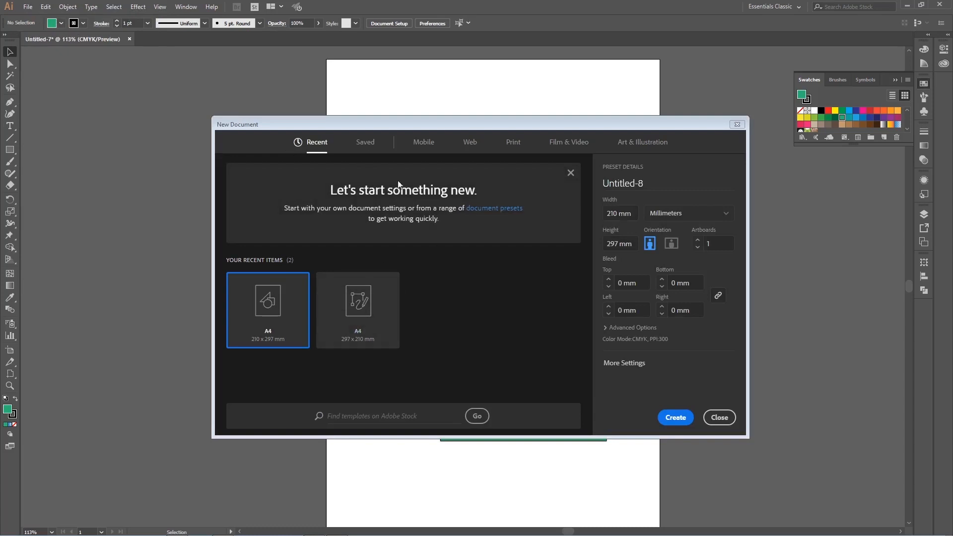
pyautogui.moveTo(522, 125); pyautogui.dragTo(486, 119)
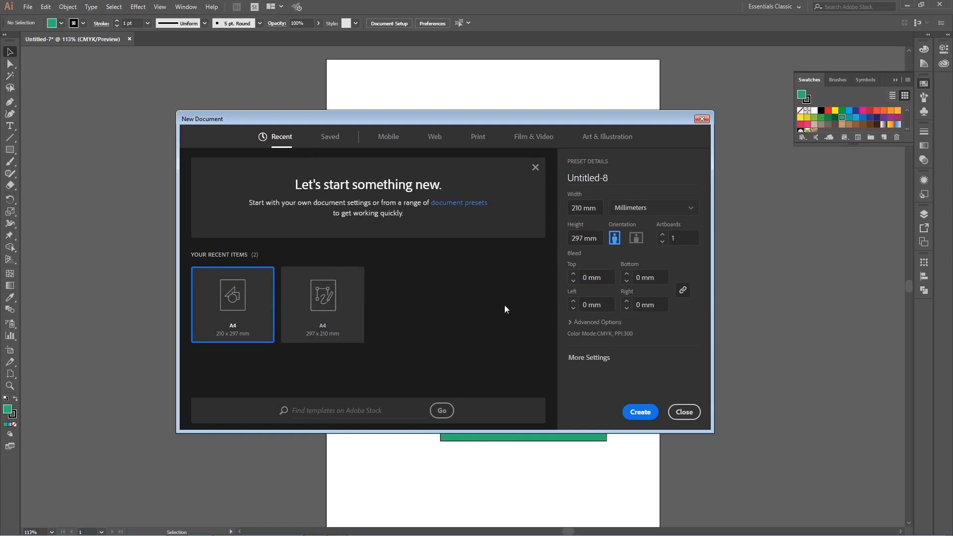
pyautogui.click(336, 141)
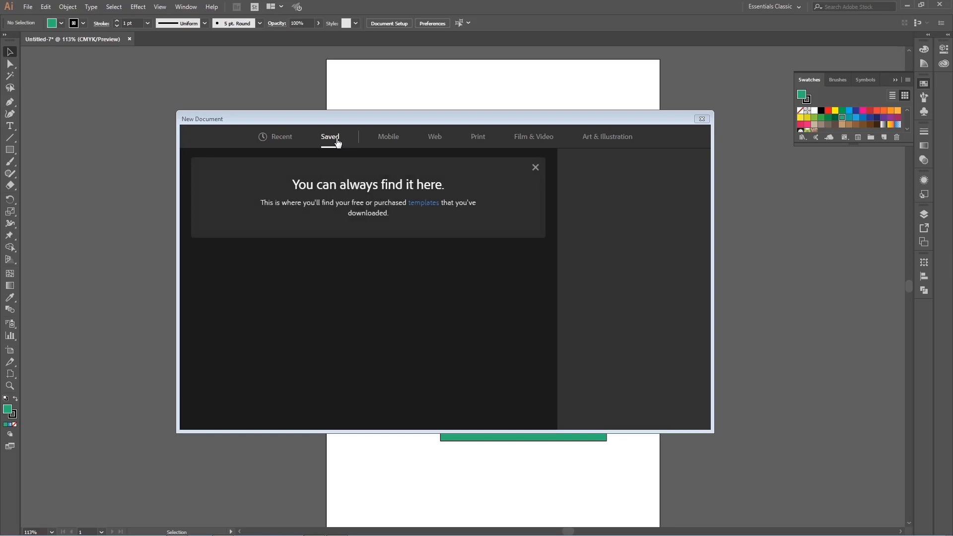
pyautogui.click(390, 137)
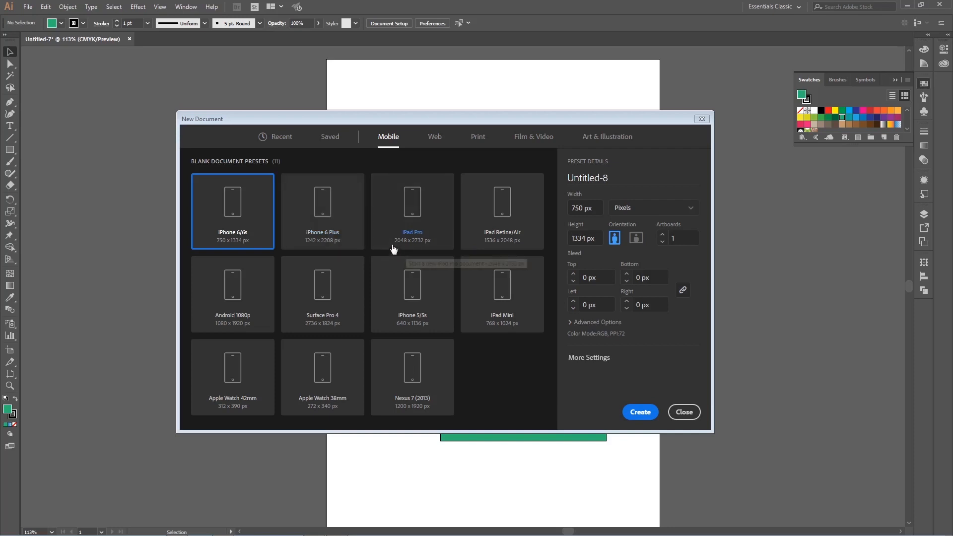
pyautogui.click(435, 137)
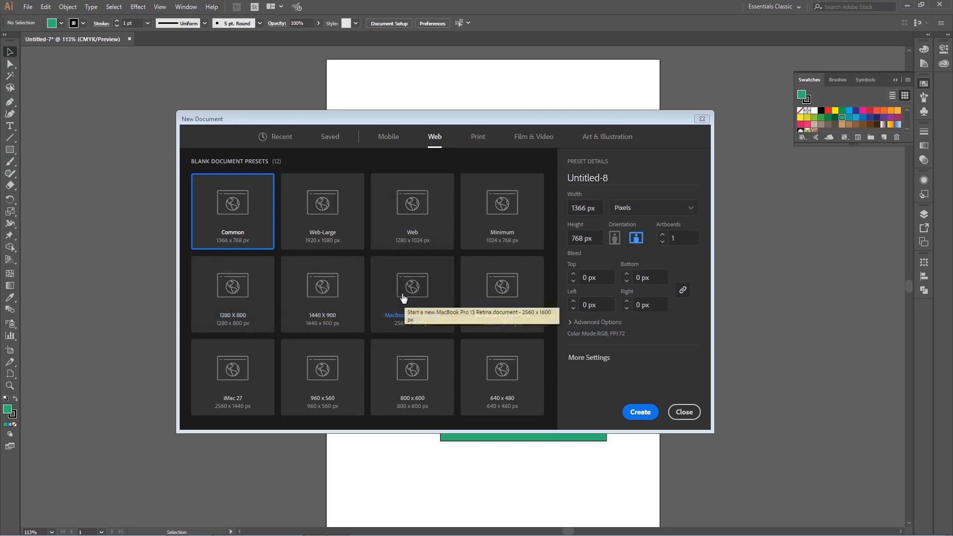
pyautogui.click(476, 141)
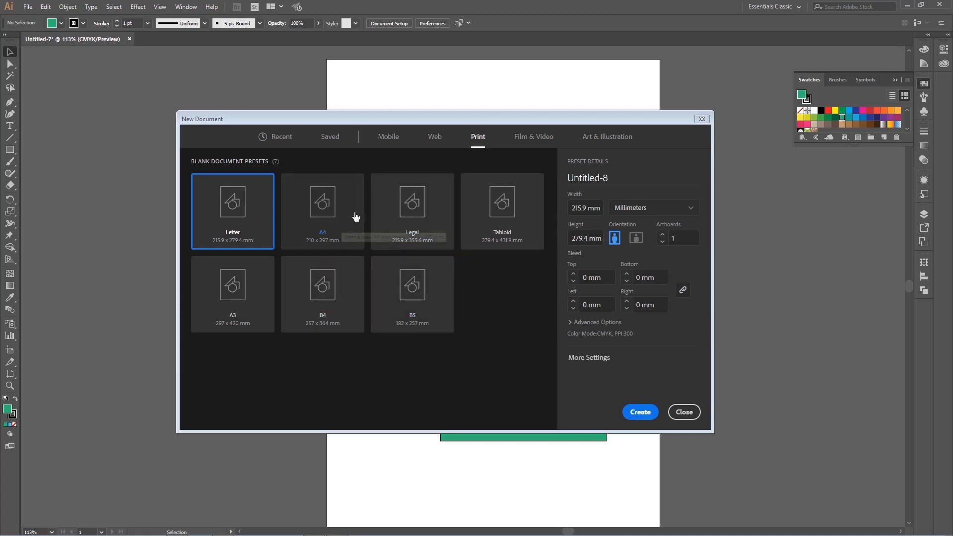
pyautogui.click(531, 137)
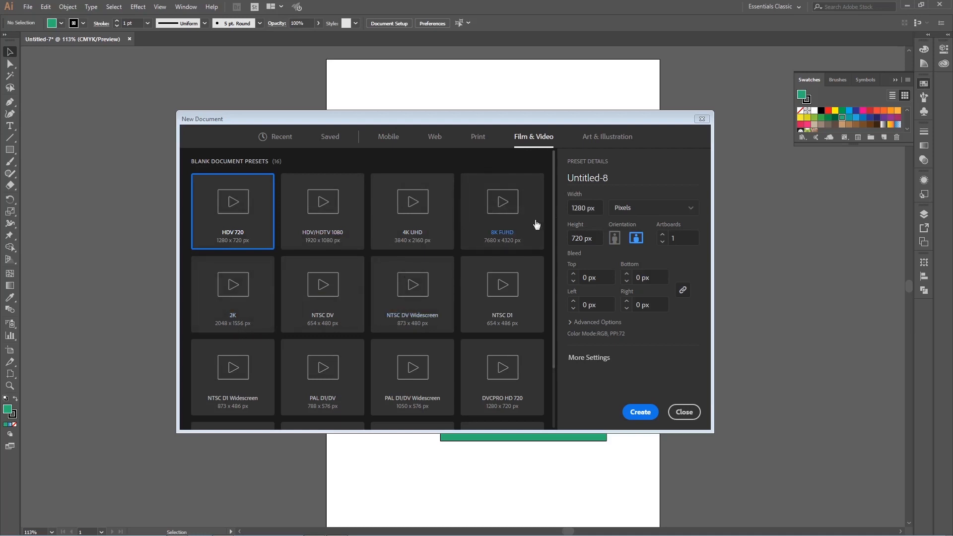
pyautogui.click(610, 138)
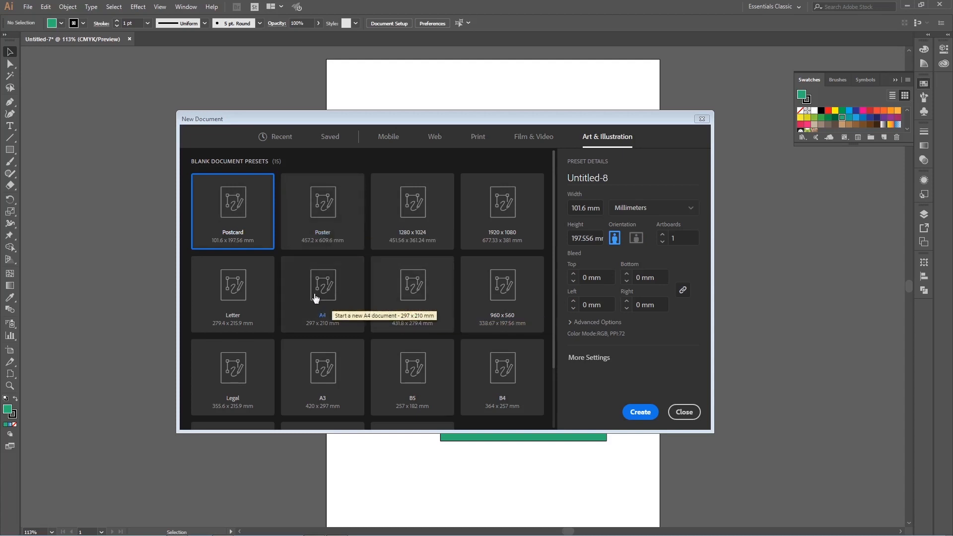
# Step: Choose the A4 print preset for the new document and set its units to inches
pyautogui.click(478, 140)
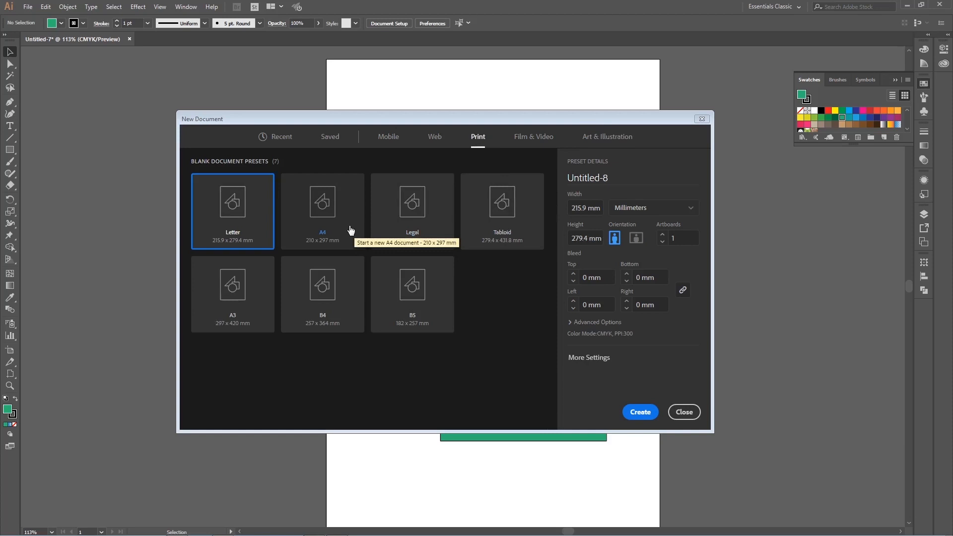
pyautogui.click(331, 223)
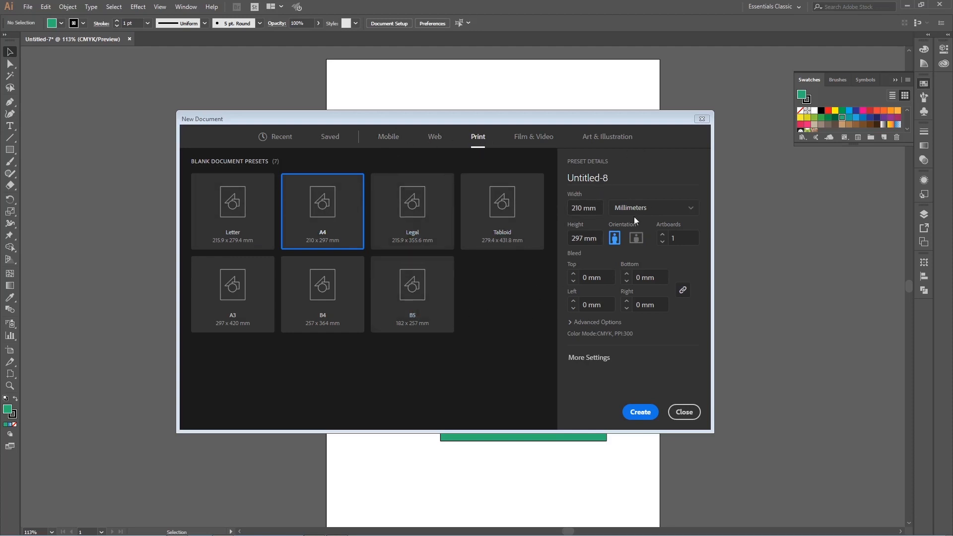
pyautogui.click(602, 206)
pyautogui.click(660, 209)
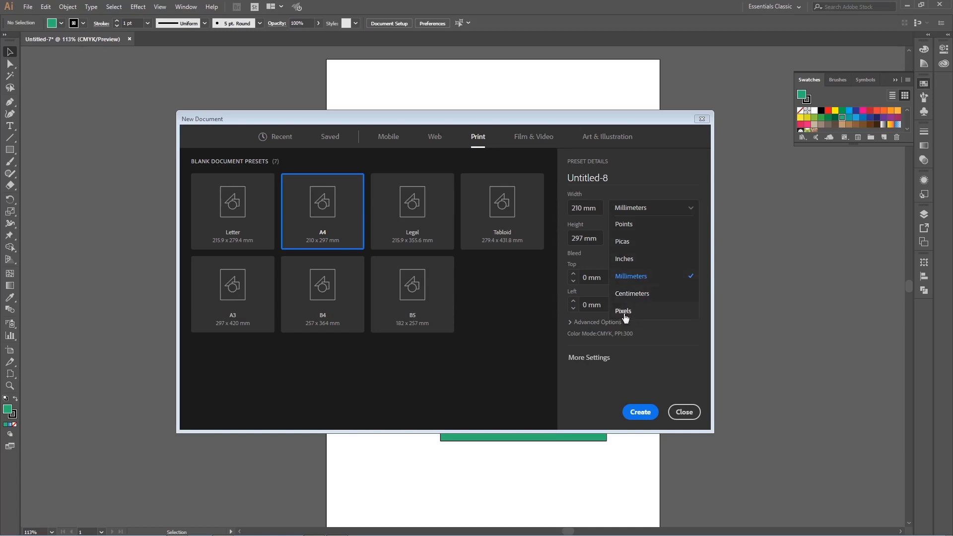
pyautogui.click(637, 265)
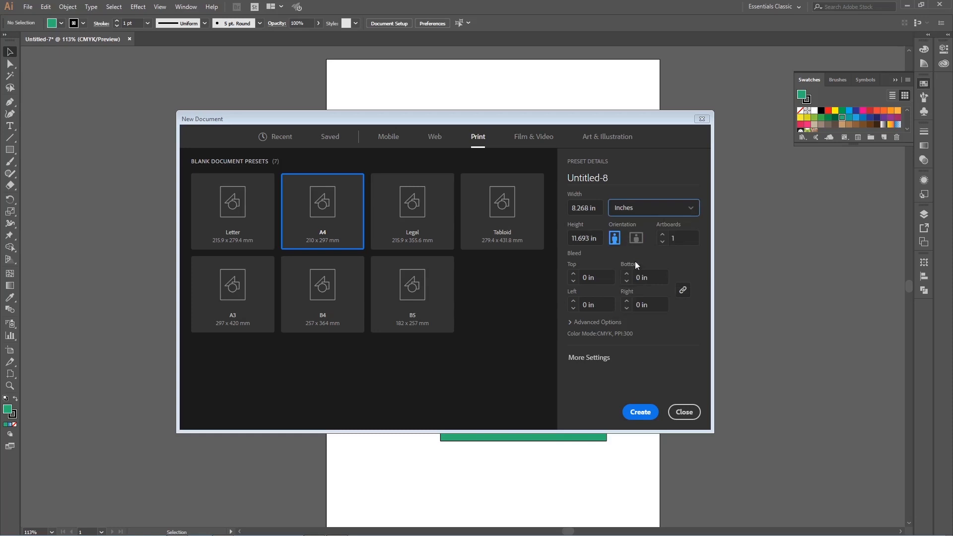
# Step: Try landscape orientation for the A4 page and return it to portrait
pyautogui.click(347, 226)
pyautogui.click(585, 208)
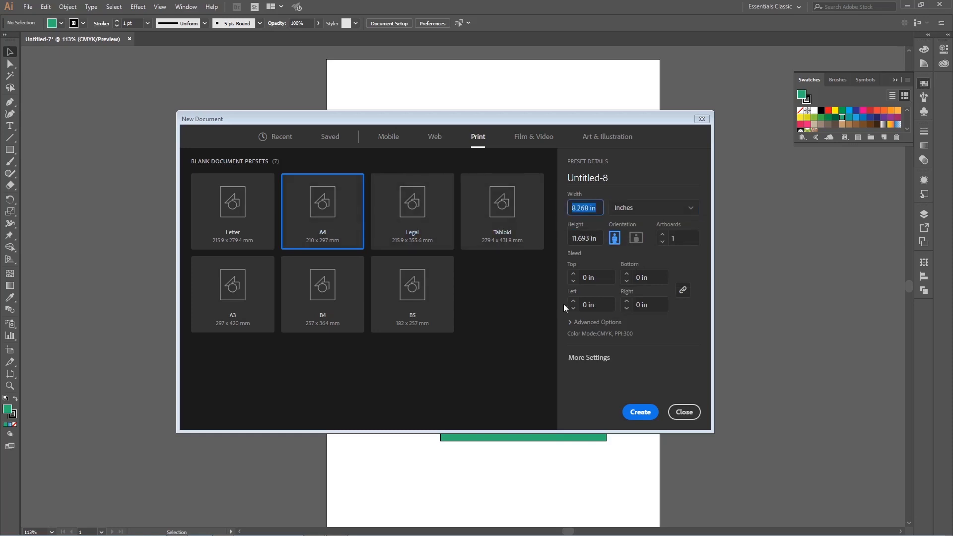
pyautogui.click(591, 239)
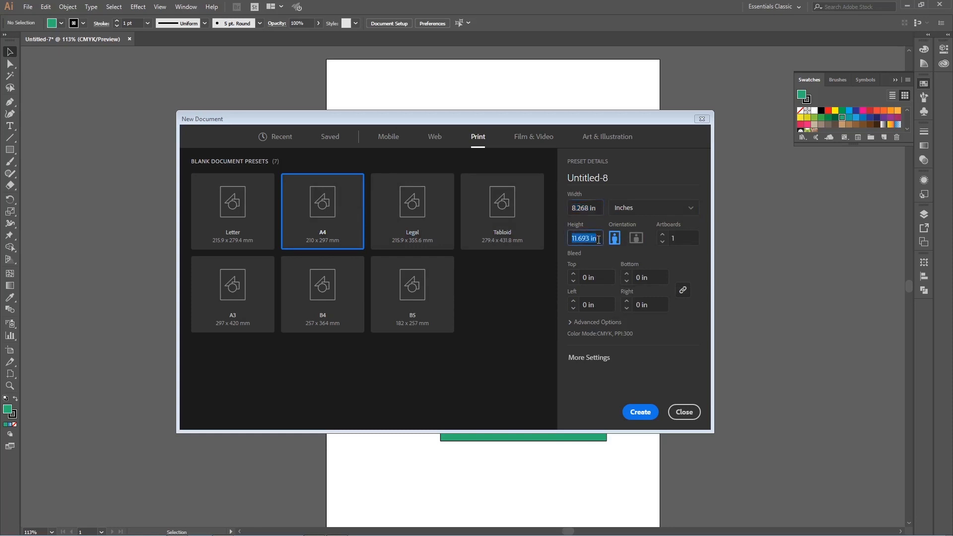
pyautogui.click(636, 239)
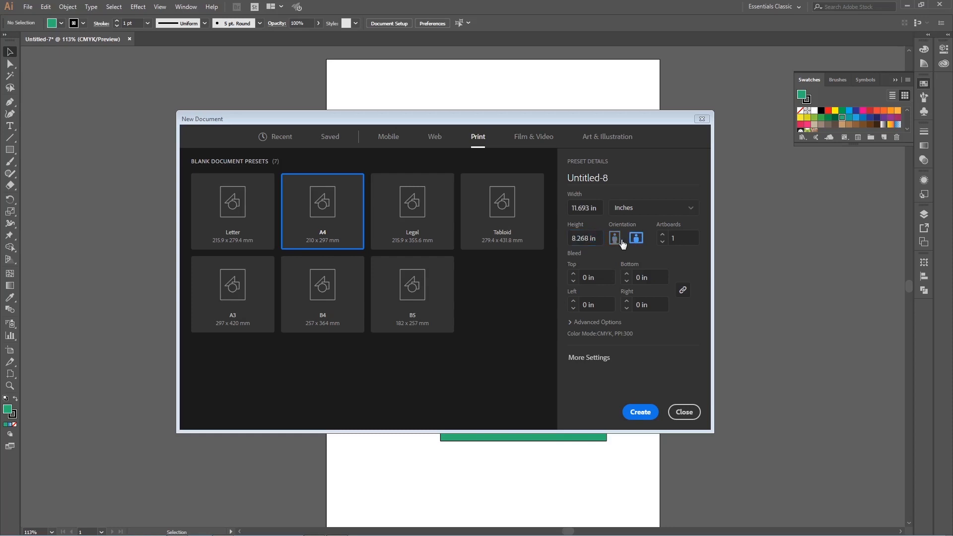
pyautogui.click(616, 240)
pyautogui.click(638, 240)
pyautogui.click(617, 240)
# Step: Try 100 artboards for the new document and set the count back to 1
pyautogui.click(686, 239)
pyautogui.write('100')
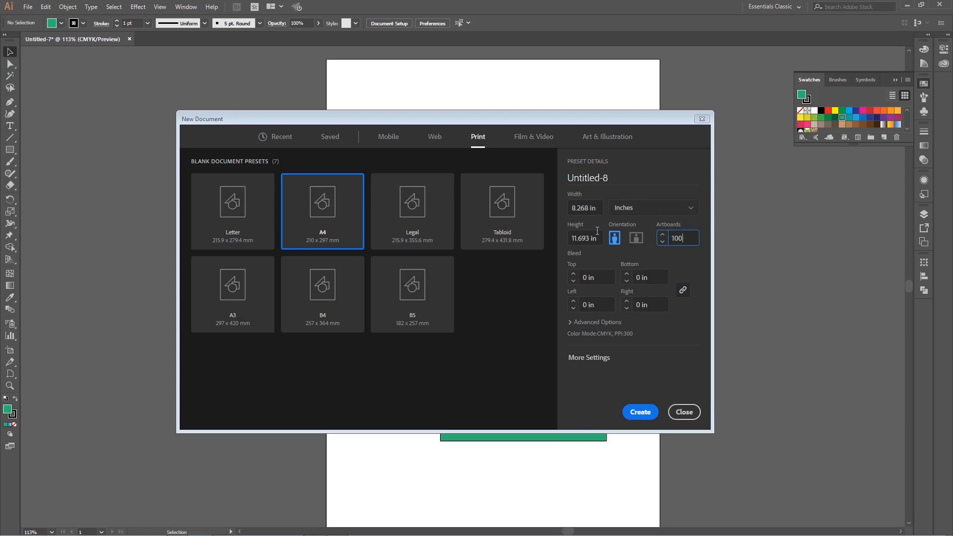
pyautogui.hotkey('shift', 'Tab')
pyautogui.press('Tab')
pyautogui.write('1')
pyautogui.press('Tab')
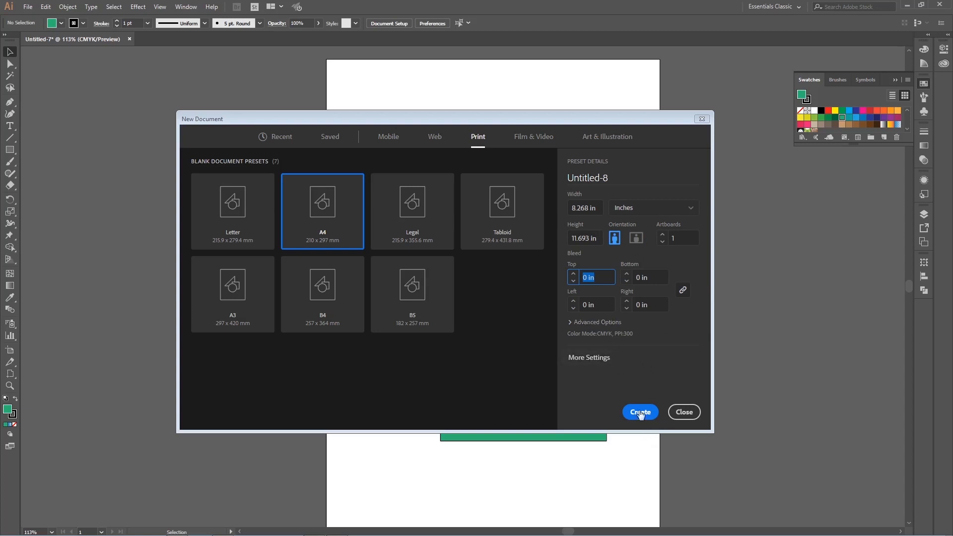
# Step: Create the portrait A4 print document in inches and collapse the open swatches
pyautogui.click(351, 219)
pyautogui.click(660, 242)
pyautogui.click(661, 211)
pyautogui.click(661, 213)
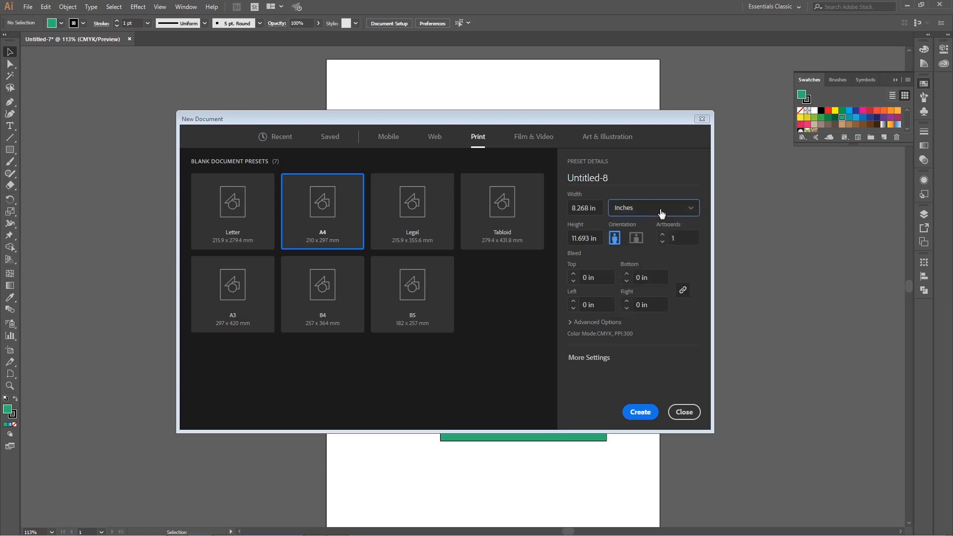
pyautogui.click(640, 412)
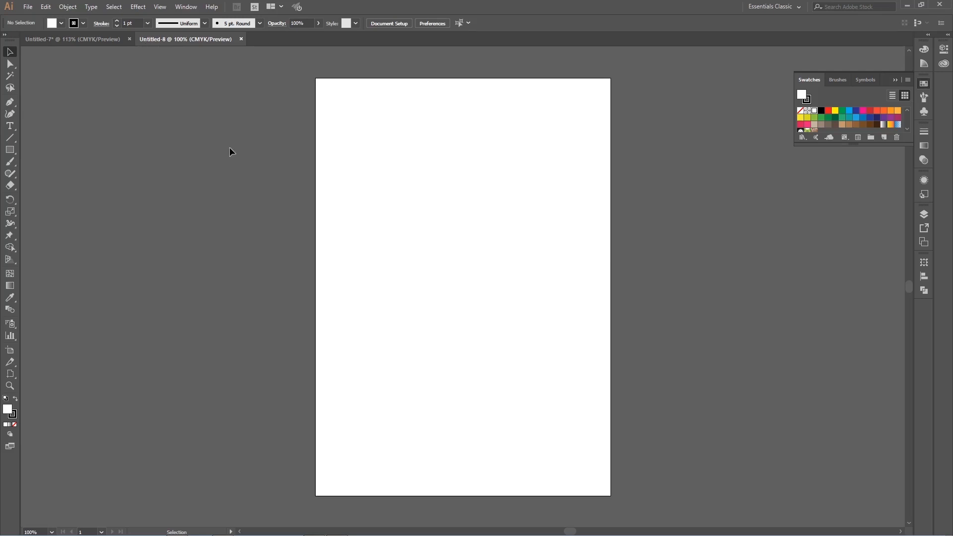
pyautogui.click(894, 80)
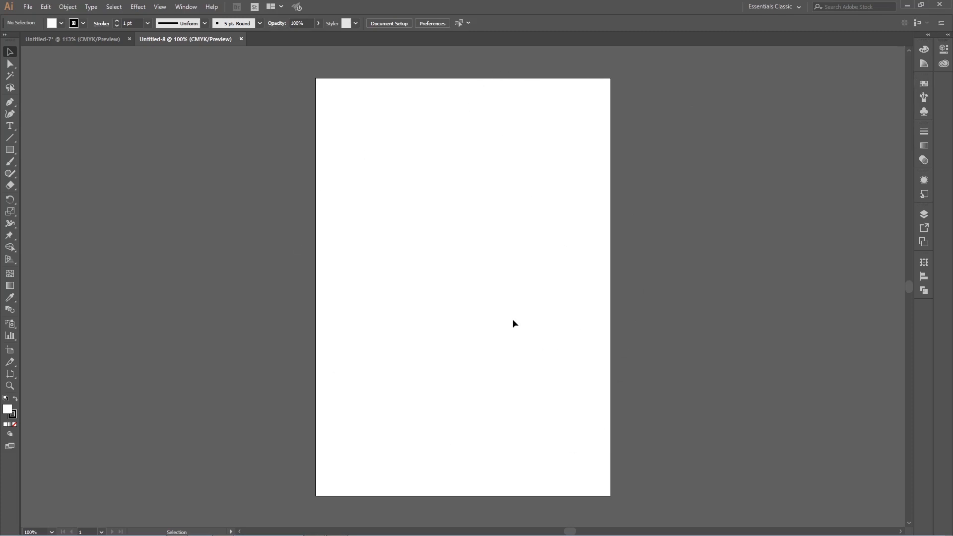
pyautogui.click(28, 7)
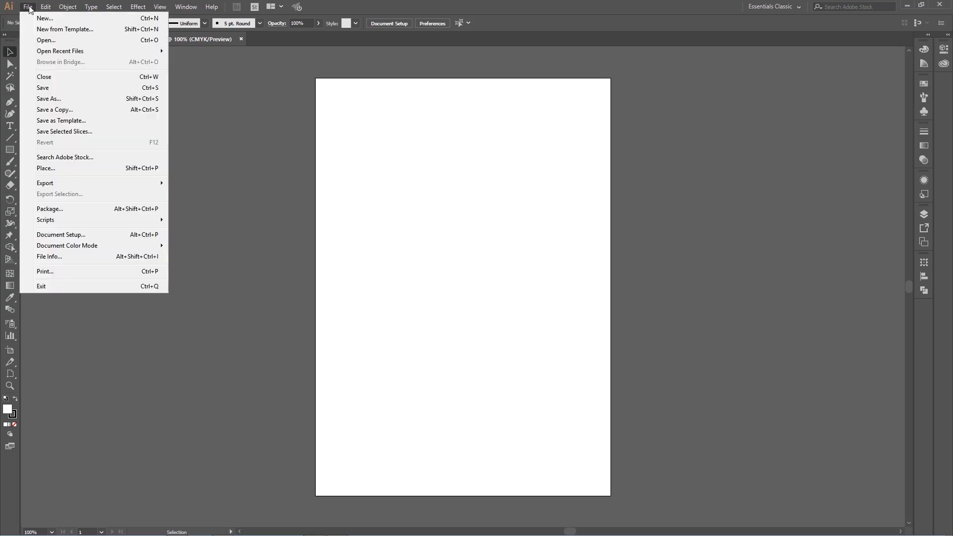
pyautogui.click(392, 121)
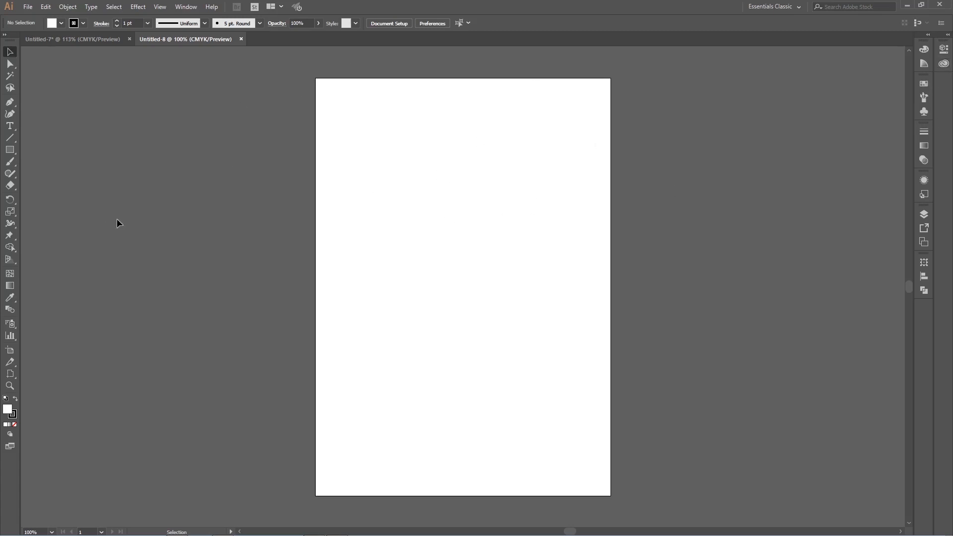
# Step: Try drawing a rectangle about 3.89 by 3.44 in near the page's upper-left corner and undo it
pyautogui.click(12, 154)
pyautogui.click(14, 151)
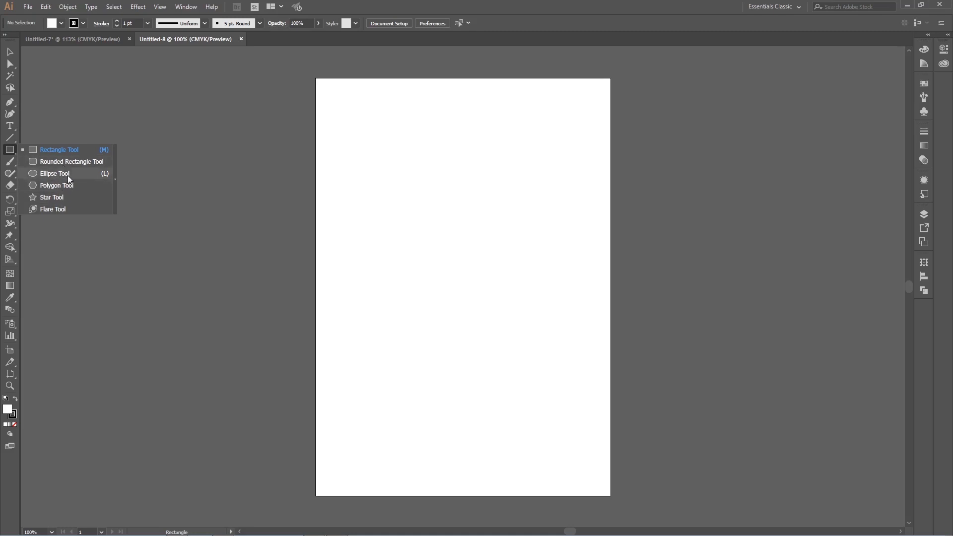
pyautogui.click(58, 150)
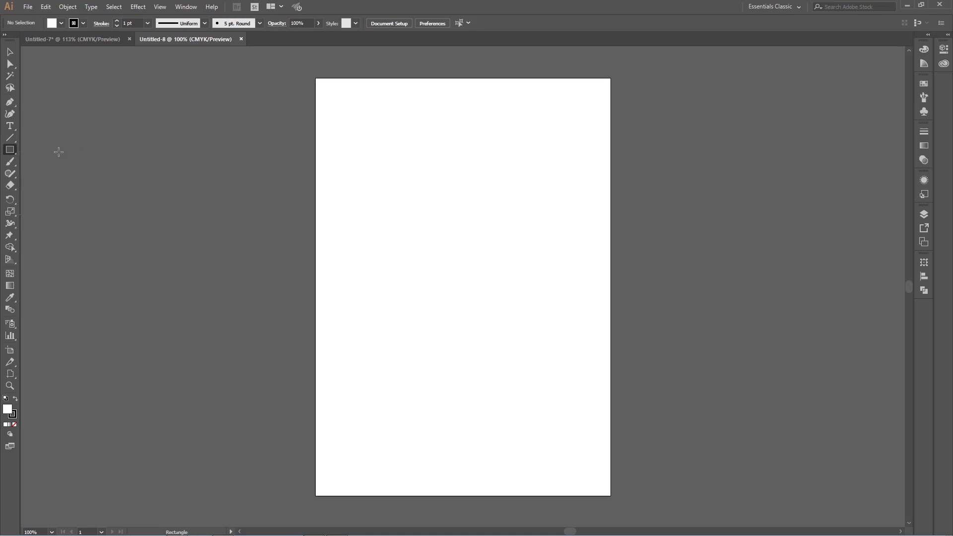
pyautogui.moveTo(340, 107); pyautogui.dragTo(479, 230)
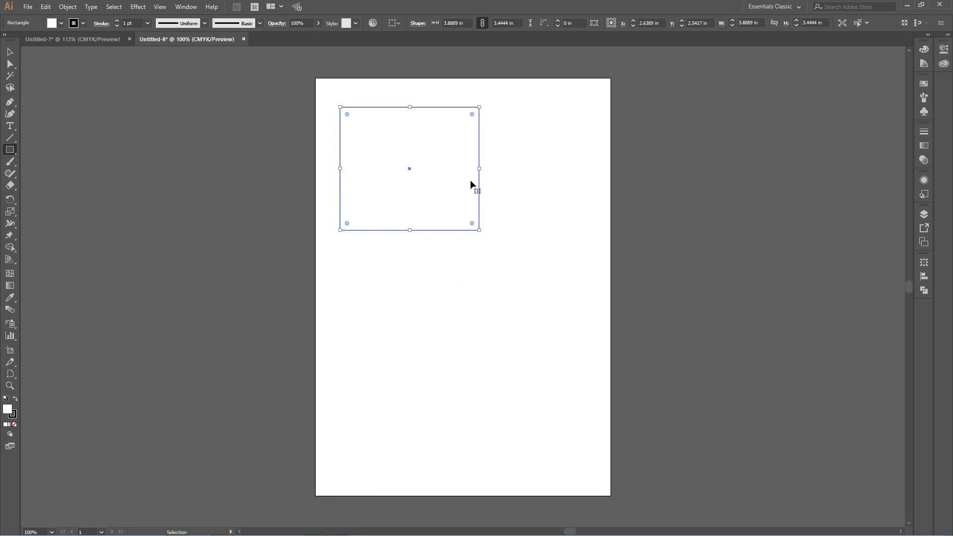
pyautogui.hotkey('ctrl', 'z')
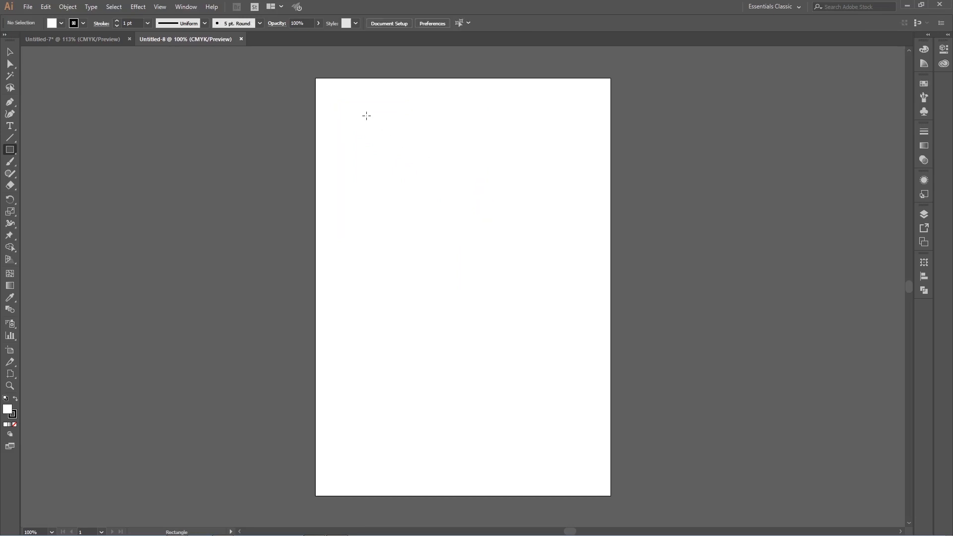
# Step: Draw a square about 4.18 in wide in the upper-left part of the page with the Rectangle tool
pyautogui.moveTo(356, 113); pyautogui.dragTo(377, 128)
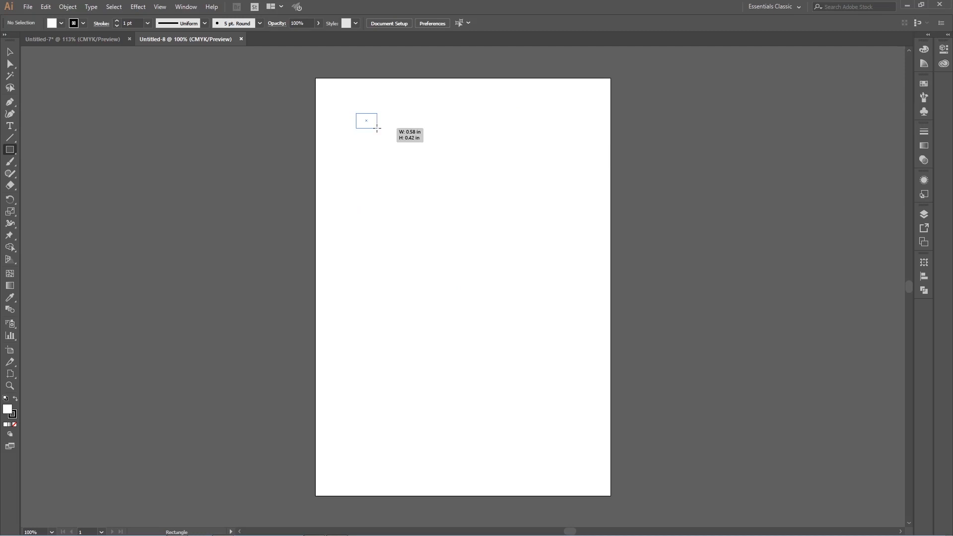
pyautogui.moveTo(377, 128); pyautogui.dragTo(502, 209)
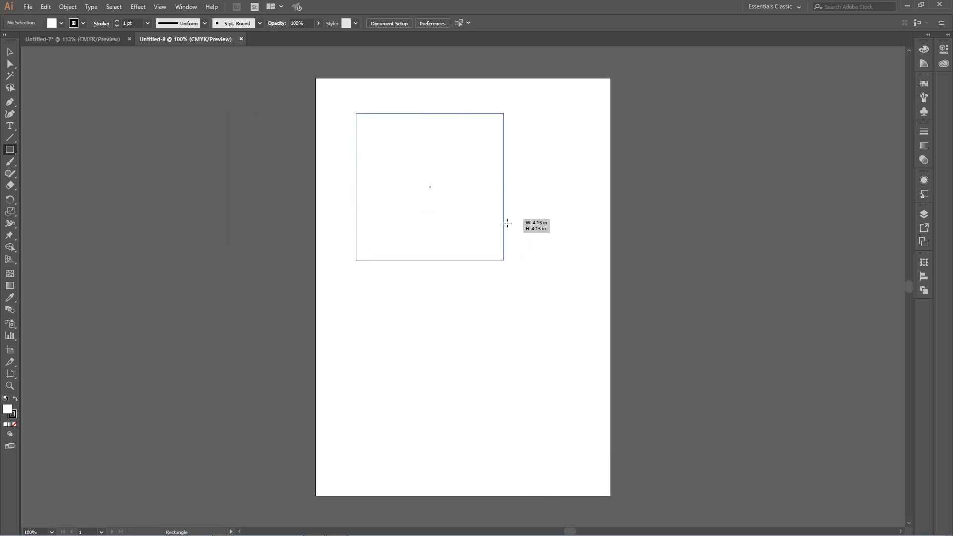
pyautogui.moveTo(503, 218); pyautogui.dragTo(505, 263)
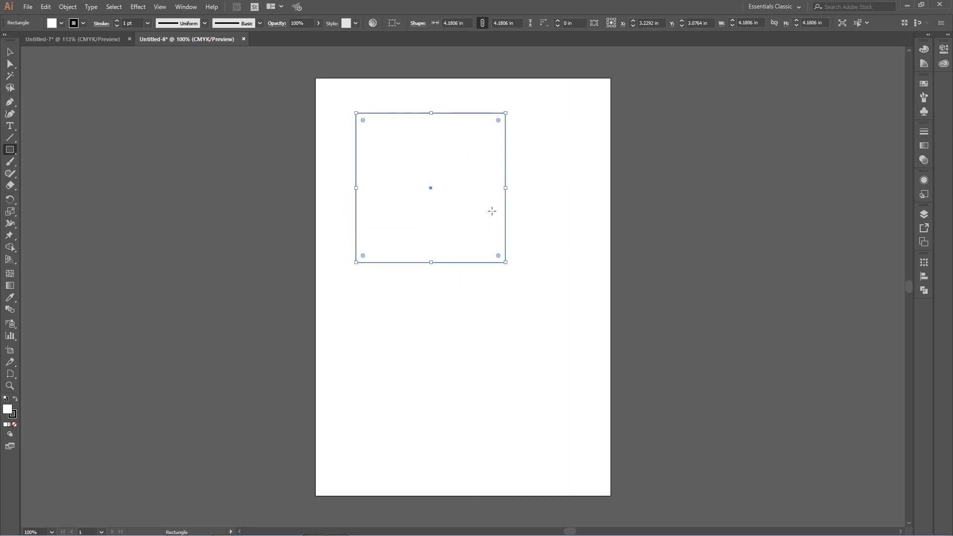
# Step: Draw several more rectangles of varying proportions overlapping and below the square
pyautogui.moveTo(588, 127); pyautogui.dragTo(421, 216)
pyautogui.moveTo(377, 313); pyautogui.dragTo(497, 396)
pyautogui.moveTo(578, 284)
pyautogui.mouseDown()
pyautogui.moveTo(542, 354)
pyautogui.moveTo(554, 419)
pyautogui.mouseUp()
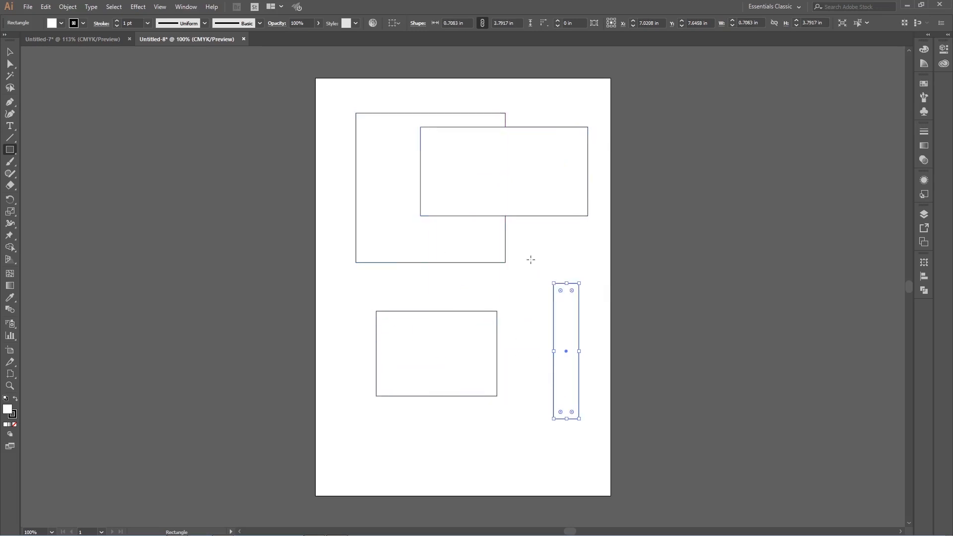
pyautogui.moveTo(531, 257); pyautogui.dragTo(513, 353)
pyautogui.moveTo(389, 280); pyautogui.dragTo(485, 299)
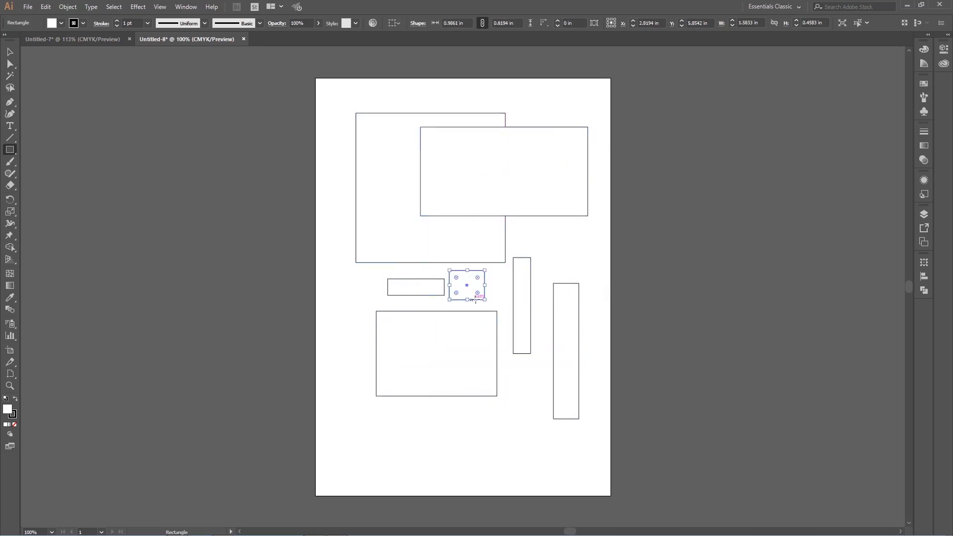
# Step: Delete all the extra rectangles and select the remaining large square
pyautogui.click(10, 52)
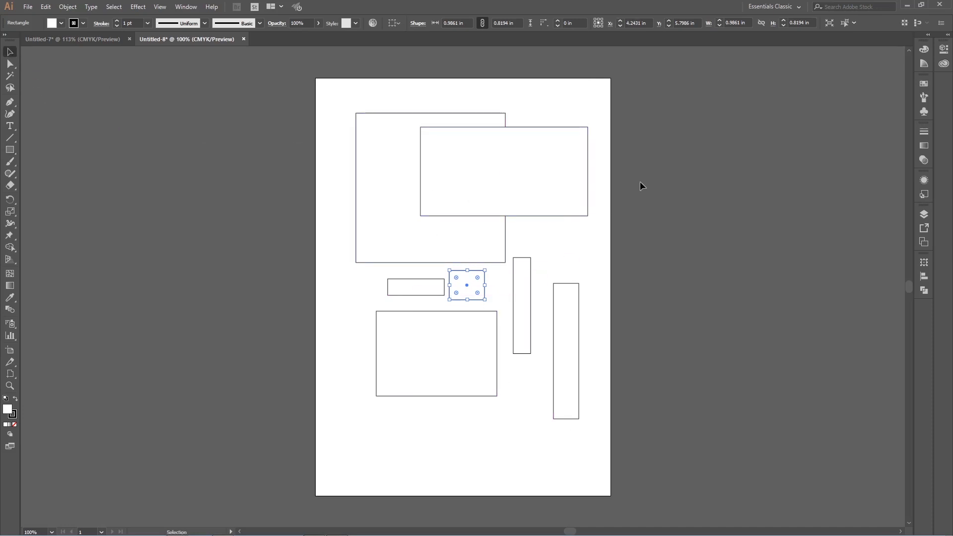
pyautogui.moveTo(641, 188); pyautogui.dragTo(533, 434)
pyautogui.press('Delete')
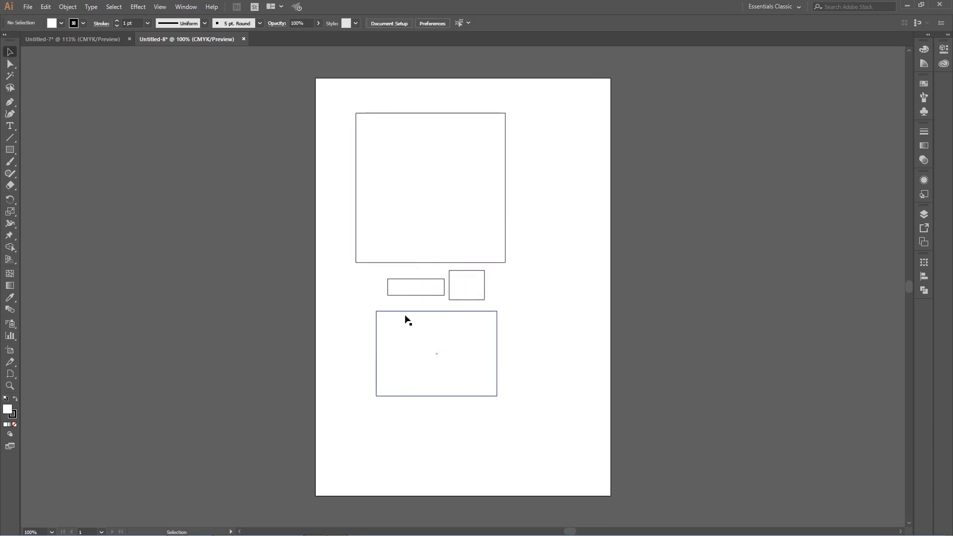
pyautogui.moveTo(349, 273); pyautogui.dragTo(549, 405)
pyautogui.press('Delete')
pyautogui.click(446, 226)
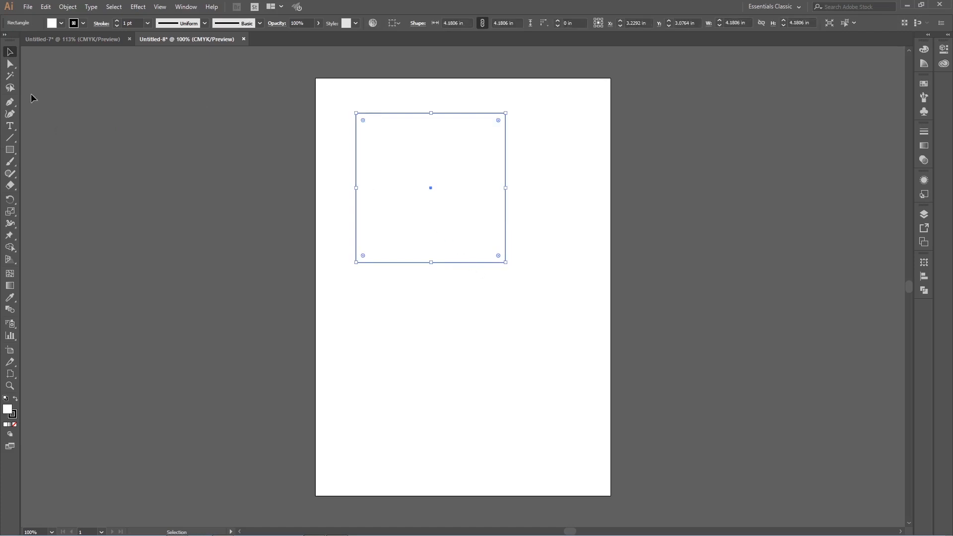
# Step: Try drawing a second square below the first one and undo it
pyautogui.click(10, 149)
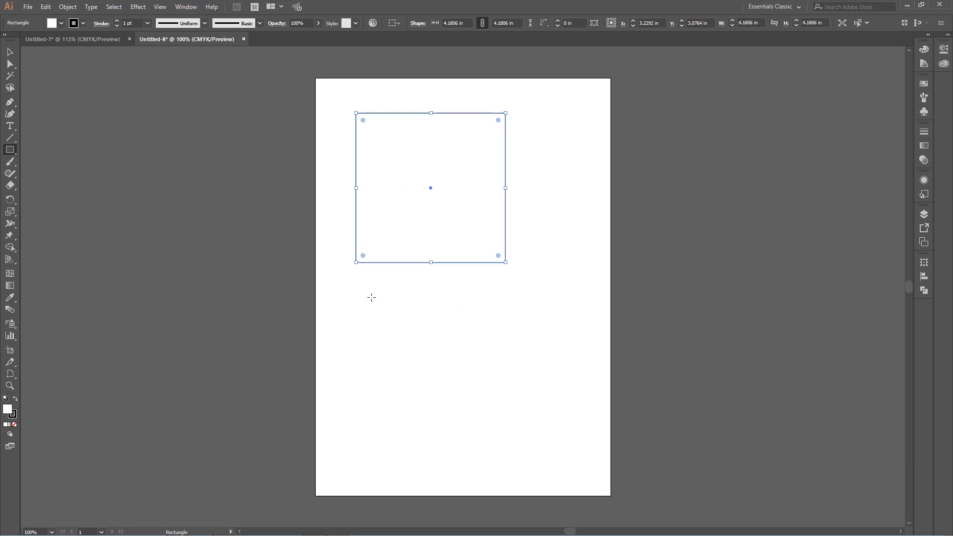
pyautogui.moveTo(371, 297); pyautogui.dragTo(479, 405)
pyautogui.hotkey('ctrl', 'z')
# Step: Try drawing three squares outward from their centres, about 4.69, 3.51 and 6.42 in wide, and undo them
pyautogui.moveTo(451, 332)
pyautogui.mouseDown()
pyautogui.moveTo(515, 392)
pyautogui.moveTo(482, 346)
pyautogui.moveTo(529, 392)
pyautogui.moveTo(468, 334)
pyautogui.moveTo(583, 424)
pyautogui.moveTo(506, 360)
pyautogui.moveTo(539, 391)
pyautogui.mouseUp()
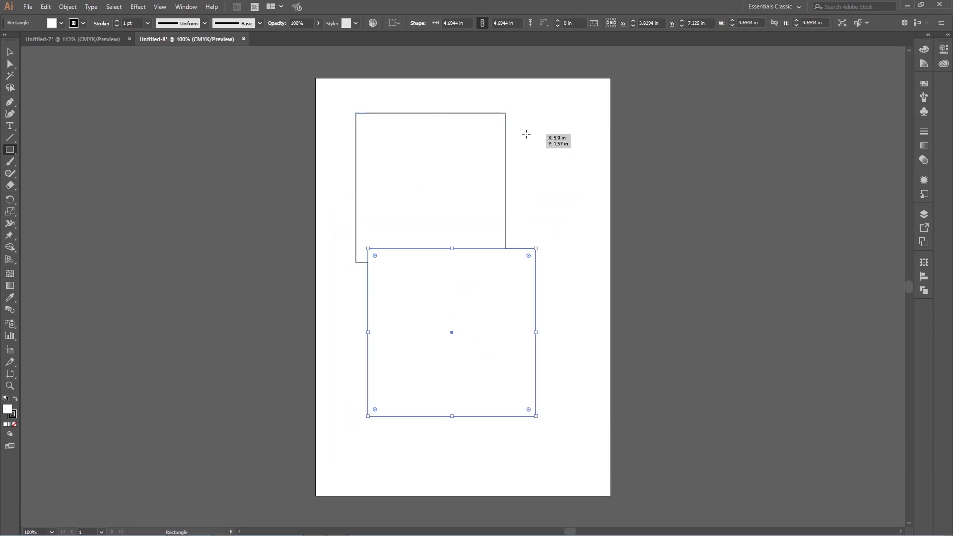
pyautogui.moveTo(524, 133); pyautogui.dragTo(620, 258)
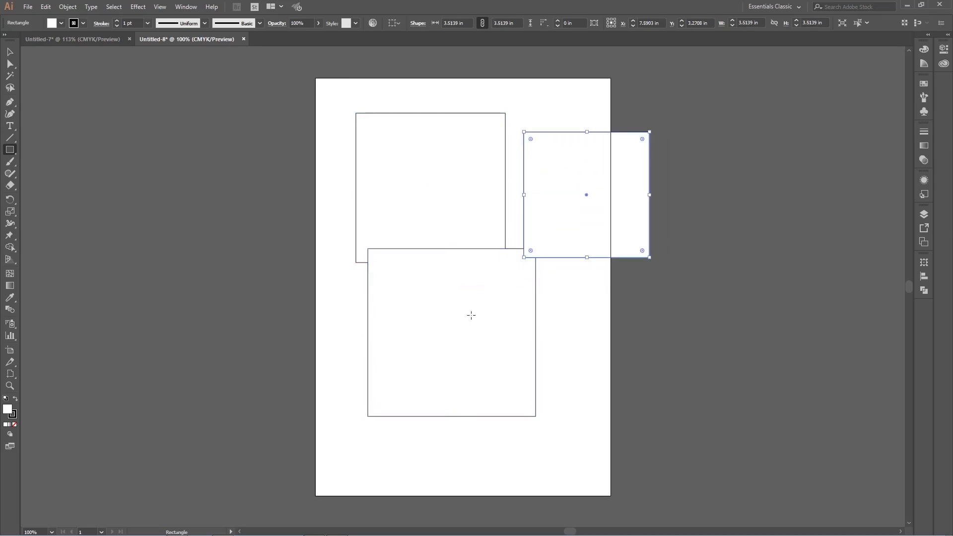
pyautogui.moveTo(554, 330)
pyautogui.mouseDown()
pyautogui.moveTo(642, 417)
pyautogui.moveTo(469, 262)
pyautogui.moveTo(651, 395)
pyautogui.moveTo(676, 432)
pyautogui.moveTo(614, 384)
pyautogui.moveTo(670, 444)
pyautogui.mouseUp()
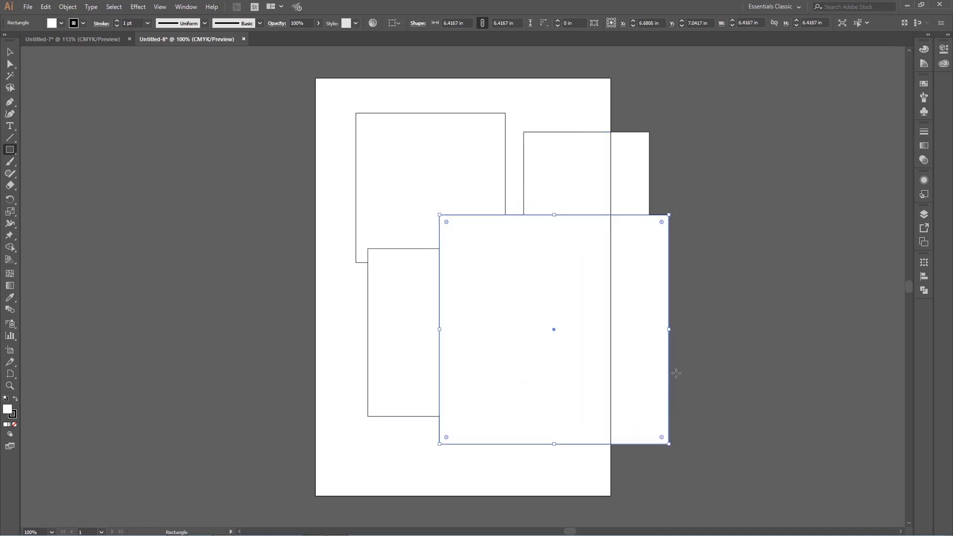
pyautogui.hotkey('ctrl', 'z')
pyautogui.hotkey('ctrl', 'z')
pyautogui.hotkey('ctrl', 'z')
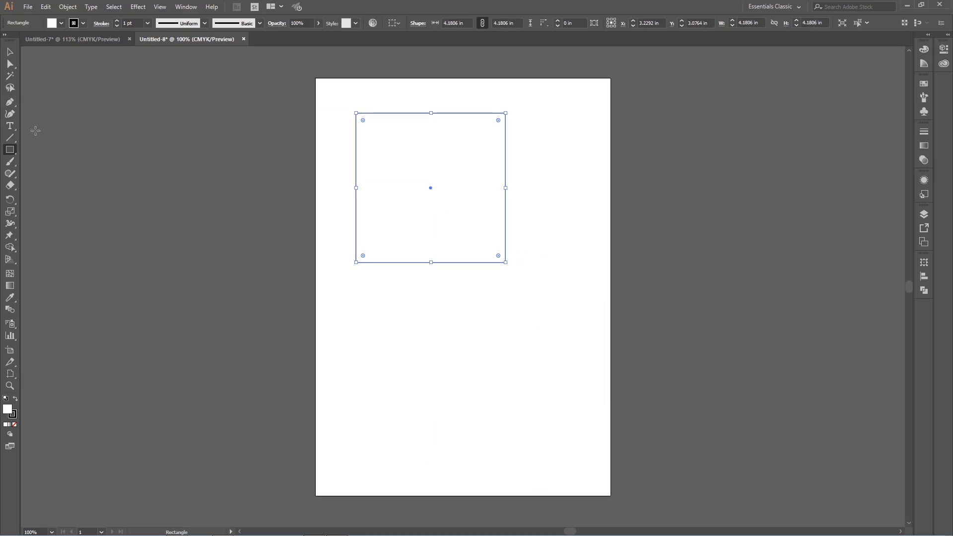
# Step: Draw a rounded square about 4.13 in wide below the first square with the Rounded Rectangle tool
pyautogui.moveTo(12, 154); pyautogui.dragTo(63, 161)
pyautogui.click(14, 155)
pyautogui.click(58, 163)
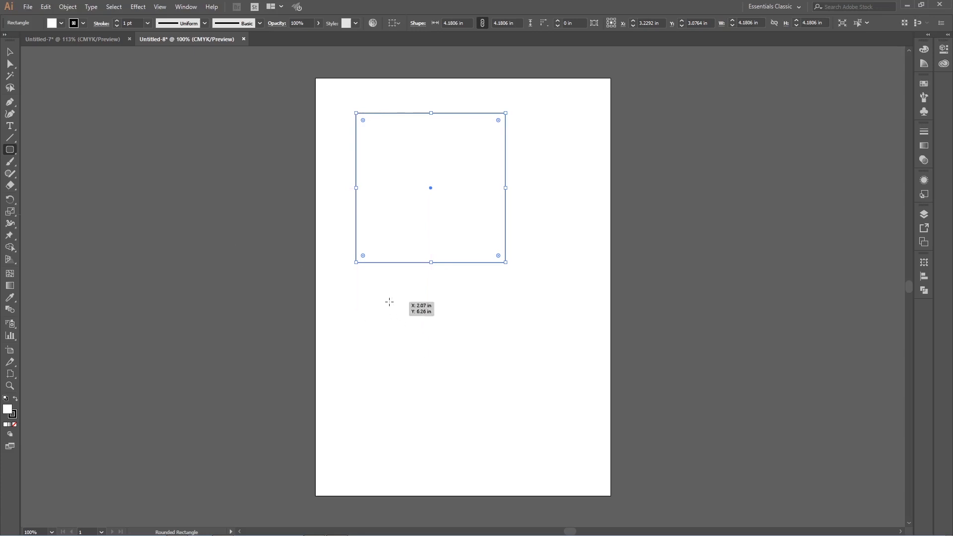
pyautogui.moveTo(391, 302); pyautogui.dragTo(537, 418)
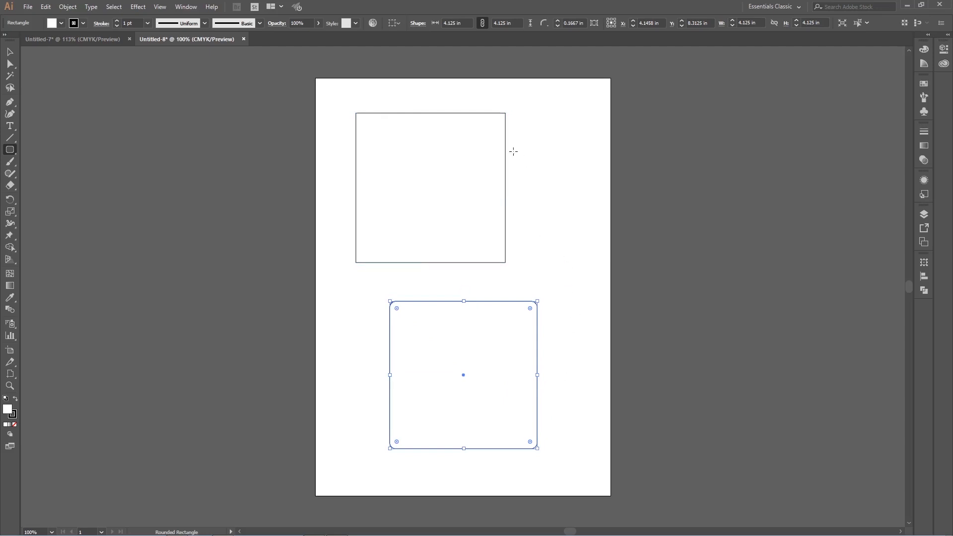
pyautogui.click(481, 144)
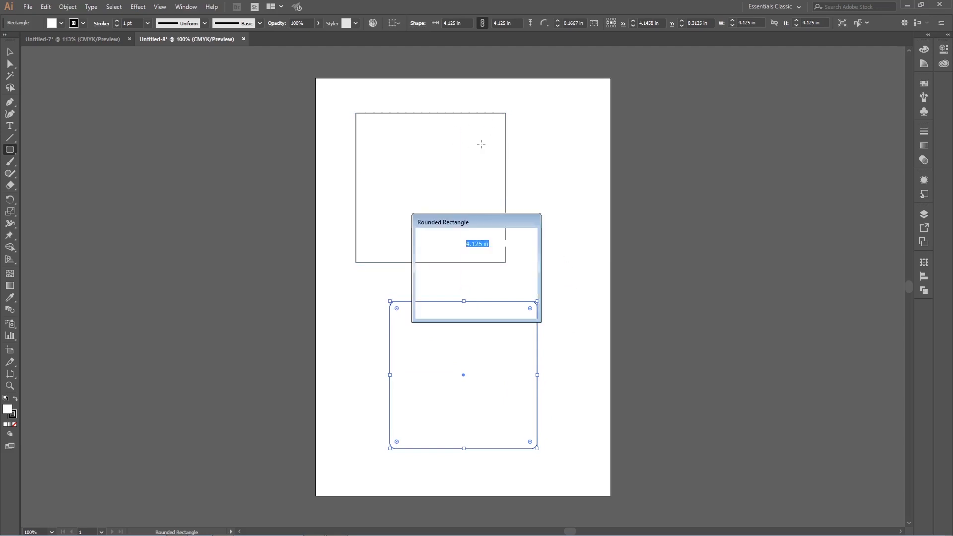
pyautogui.click(508, 300)
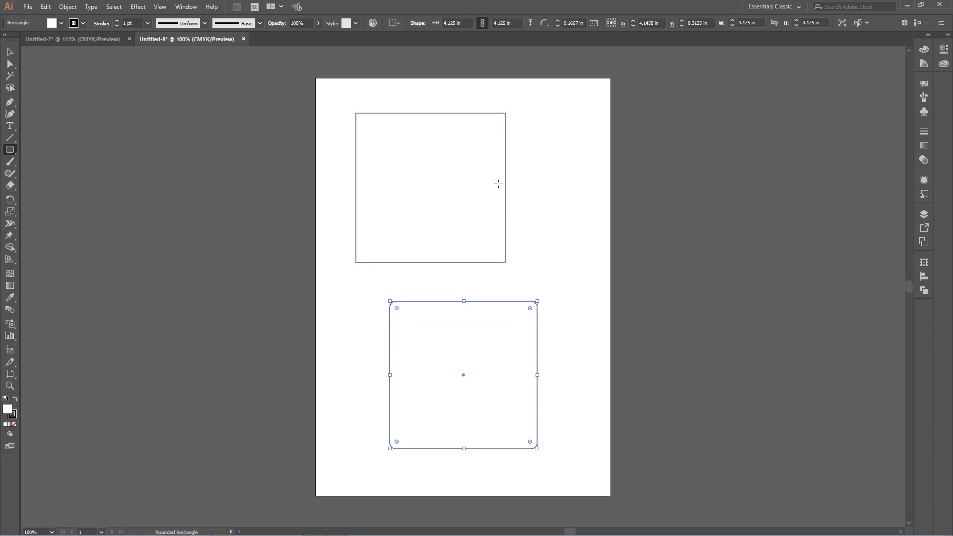
# Step: Delete the rounded square in the lower part of the page
pyautogui.press('v')
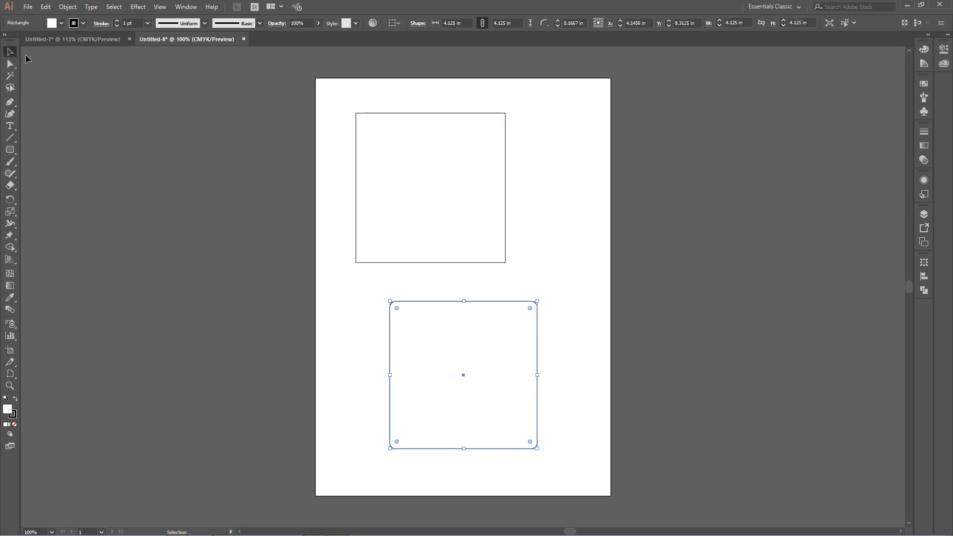
pyautogui.click(403, 162)
pyautogui.click(486, 315)
pyautogui.press('Delete')
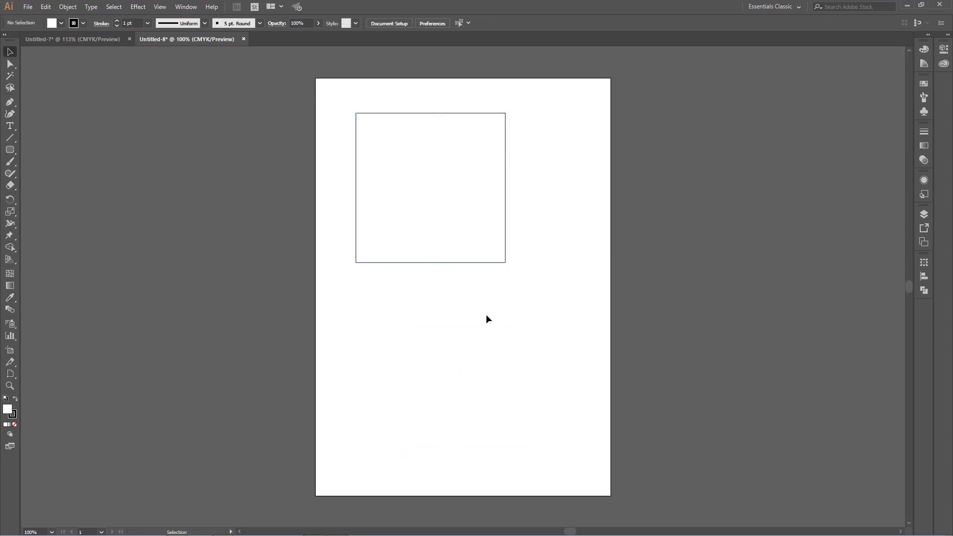
# Step: Try scaling the square down proportionally to about 3.43 in from its upper-left corner and undo it
pyautogui.moveTo(10, 149); pyautogui.dragTo(59, 159)
pyautogui.press('v')
pyautogui.click(434, 151)
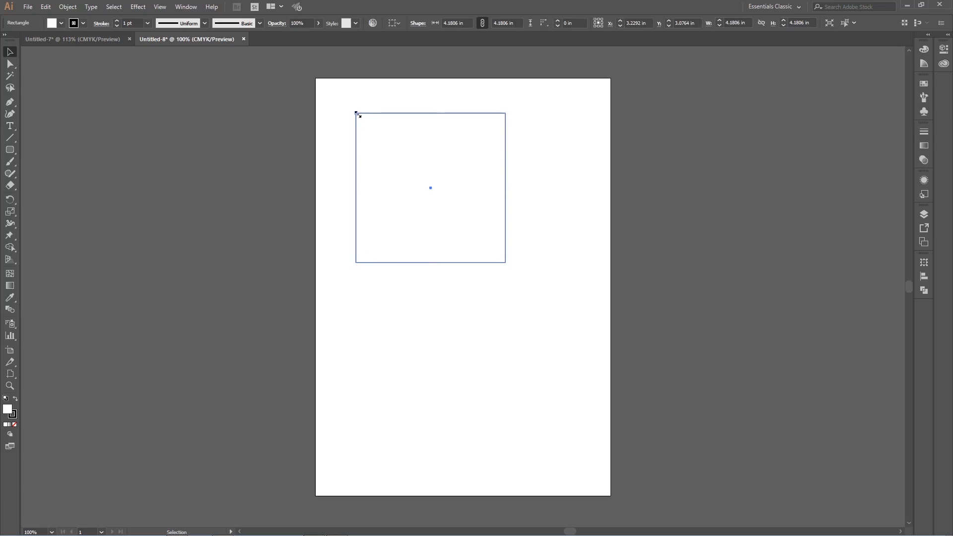
pyautogui.moveTo(356, 114); pyautogui.dragTo(396, 137)
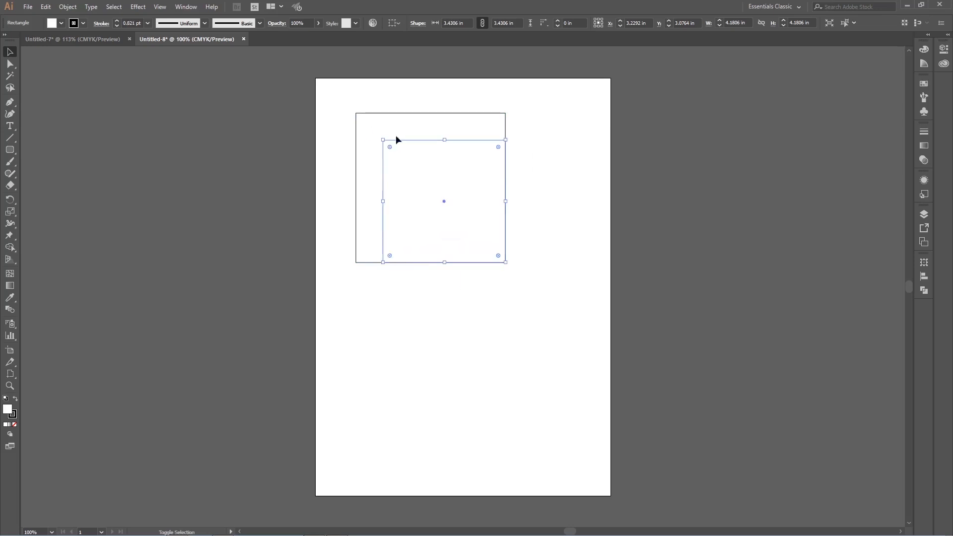
pyautogui.hotkey('ctrl', 'z')
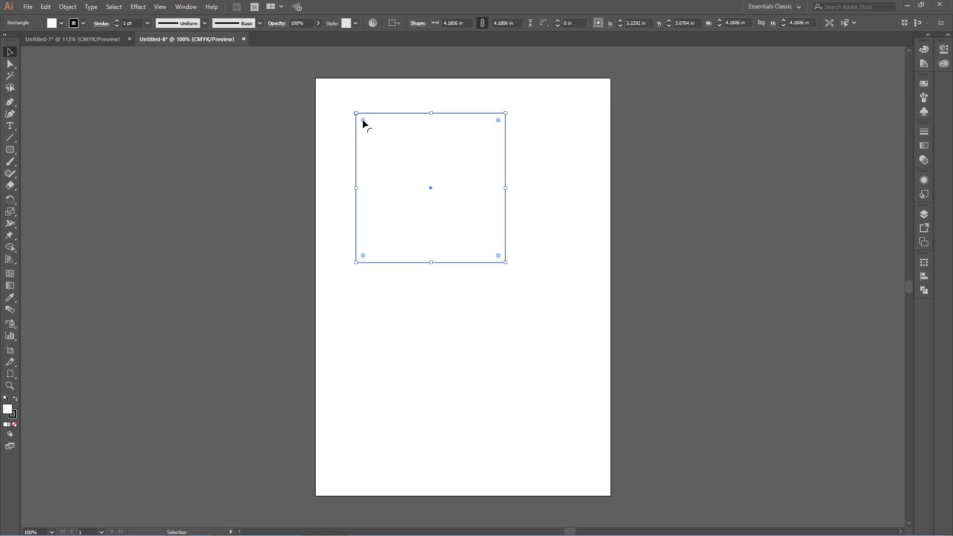
# Step: Round all corners of the square to a radius of about 1.73 in and move it slightly down and right
pyautogui.moveTo(363, 120); pyautogui.dragTo(420, 173)
pyautogui.click(327, 115)
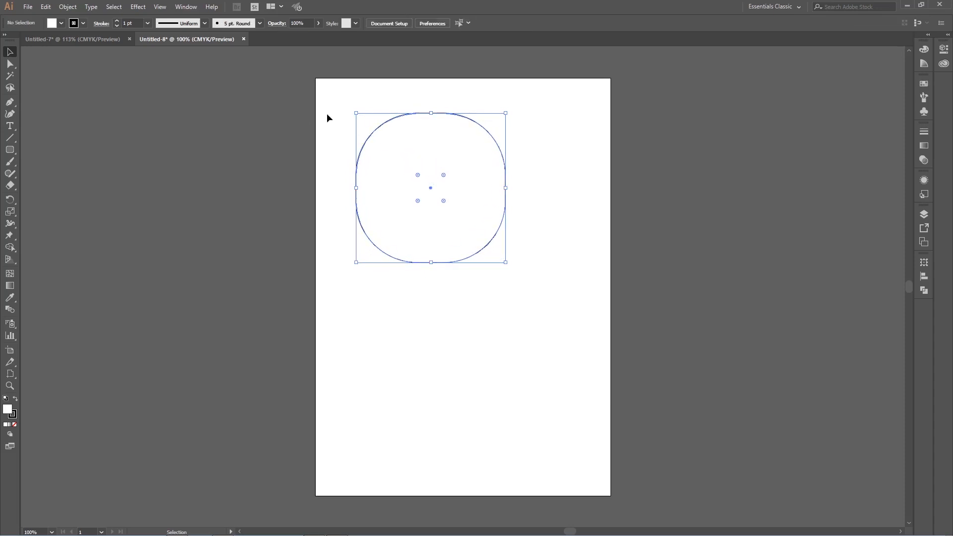
pyautogui.click(460, 166)
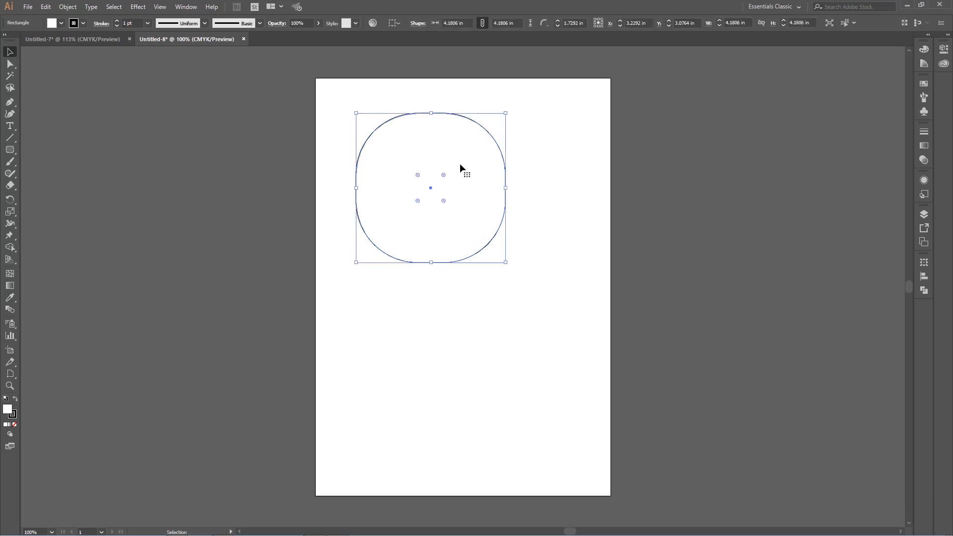
pyautogui.moveTo(460, 165); pyautogui.dragTo(488, 181)
pyautogui.click(568, 150)
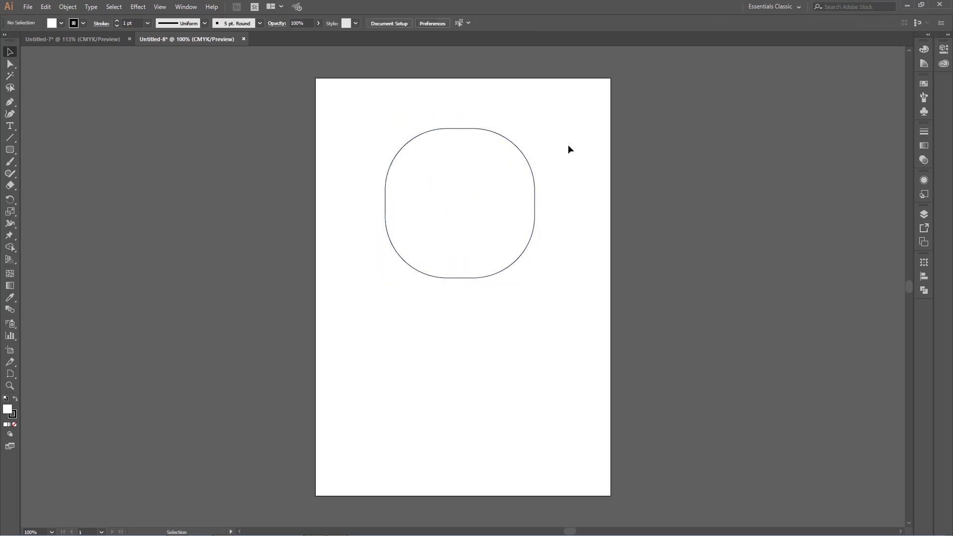
# Step: Try a corner radius of about 1.61 in and undo all the rounding and moving of the square
pyautogui.click(449, 159)
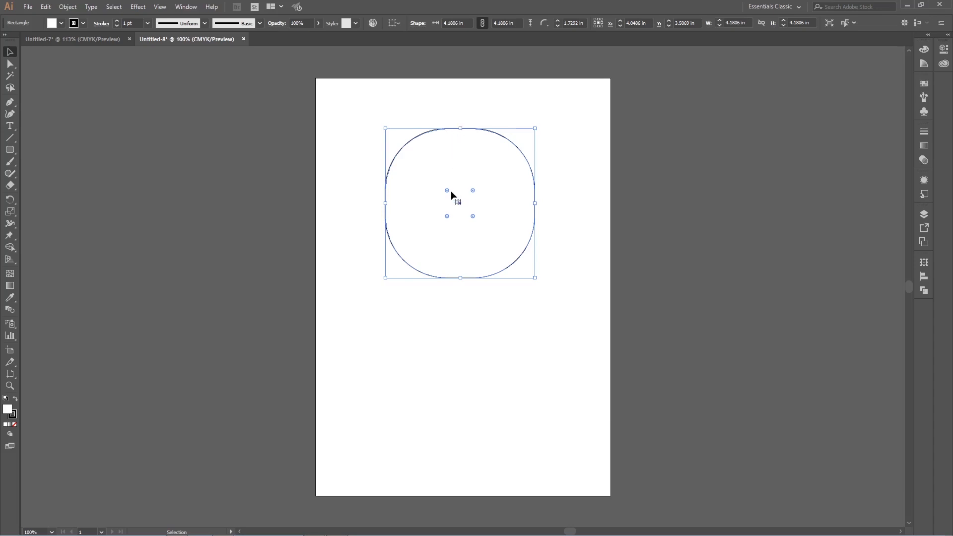
pyautogui.moveTo(447, 190)
pyautogui.mouseDown()
pyautogui.moveTo(406, 154)
pyautogui.moveTo(452, 195)
pyautogui.moveTo(444, 186)
pyautogui.mouseUp()
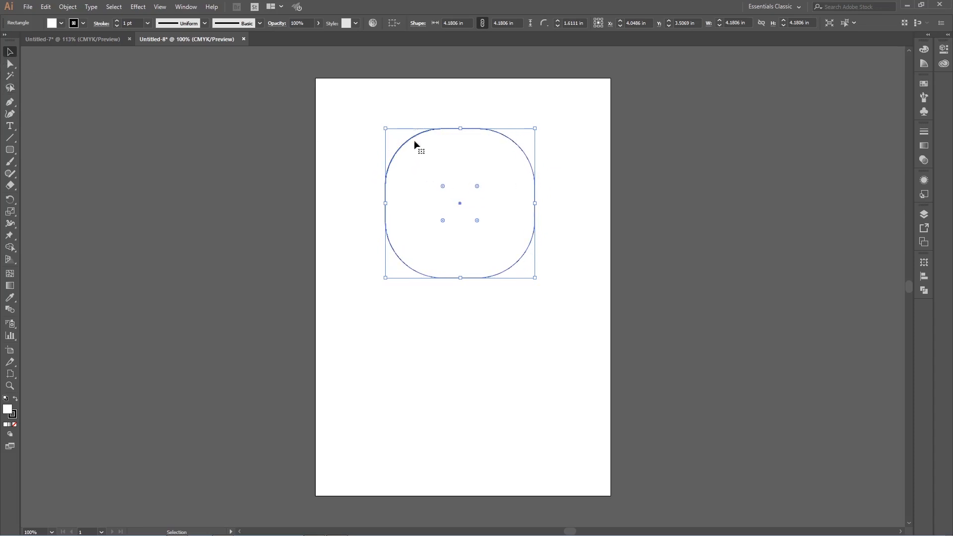
pyautogui.press('a')
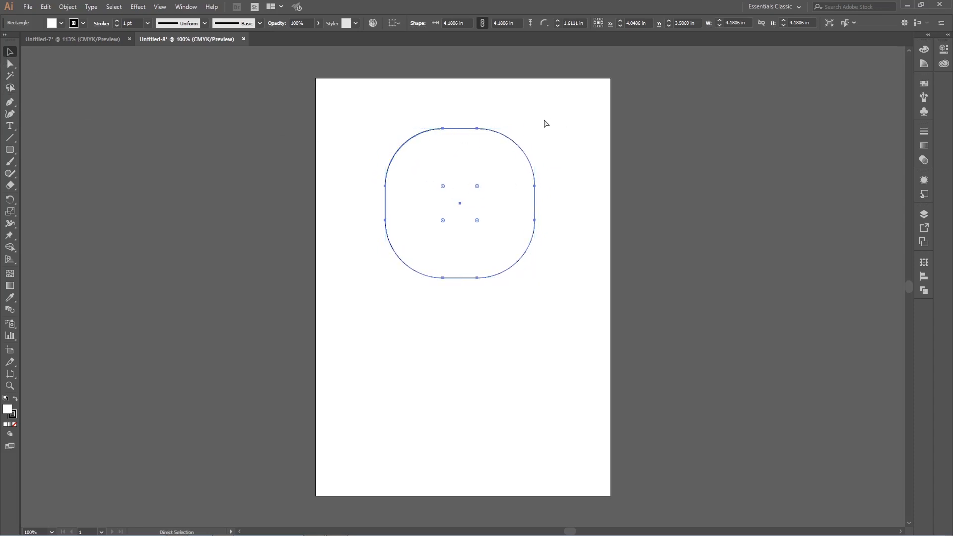
pyautogui.hotkey('ctrl', 'z')
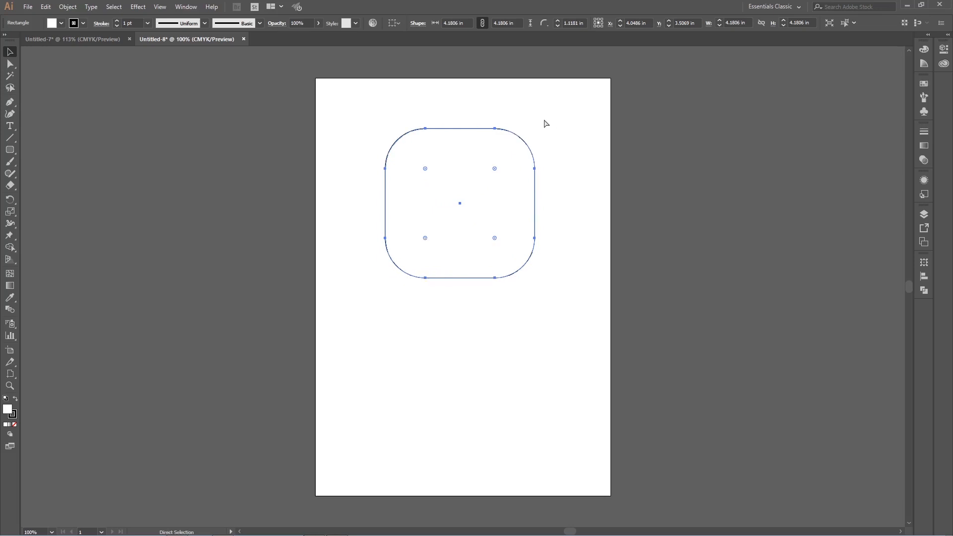
pyautogui.hotkey('ctrl', 'z')
pyautogui.hotkey('ctrl', 'z')
pyautogui.hotkey('ctrl', 'z')
pyautogui.press('v')
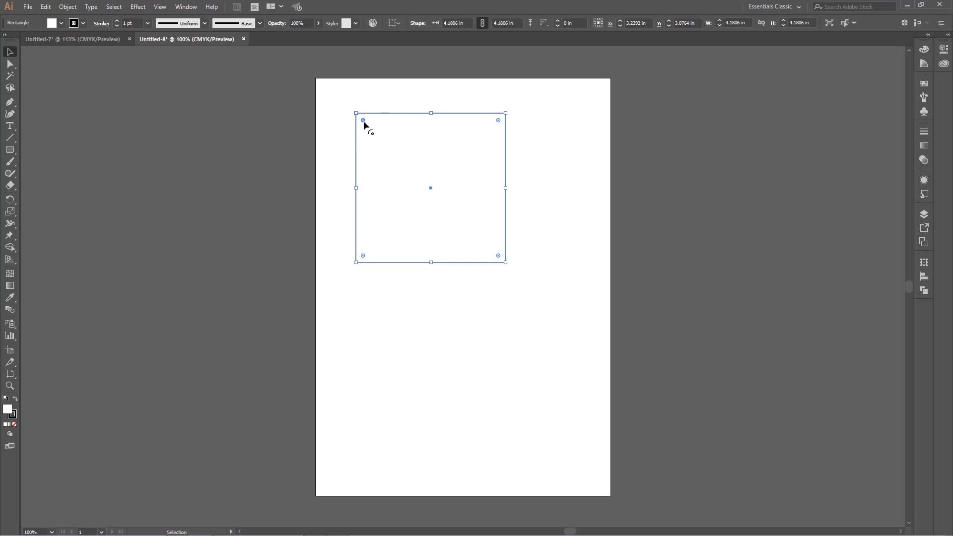
# Step: Round only the square's upper-left corner as far as it goes, turning the square into a quarter circle
pyautogui.moveTo(363, 121); pyautogui.dragTo(378, 141)
pyautogui.moveTo(399, 169)
pyautogui.mouseDown()
pyautogui.moveTo(507, 261)
pyautogui.moveTo(491, 227)
pyautogui.moveTo(445, 187)
pyautogui.moveTo(385, 200)
pyautogui.moveTo(364, 128)
pyautogui.moveTo(489, 269)
pyautogui.moveTo(552, 284)
pyautogui.mouseUp()
pyautogui.click(10, 63)
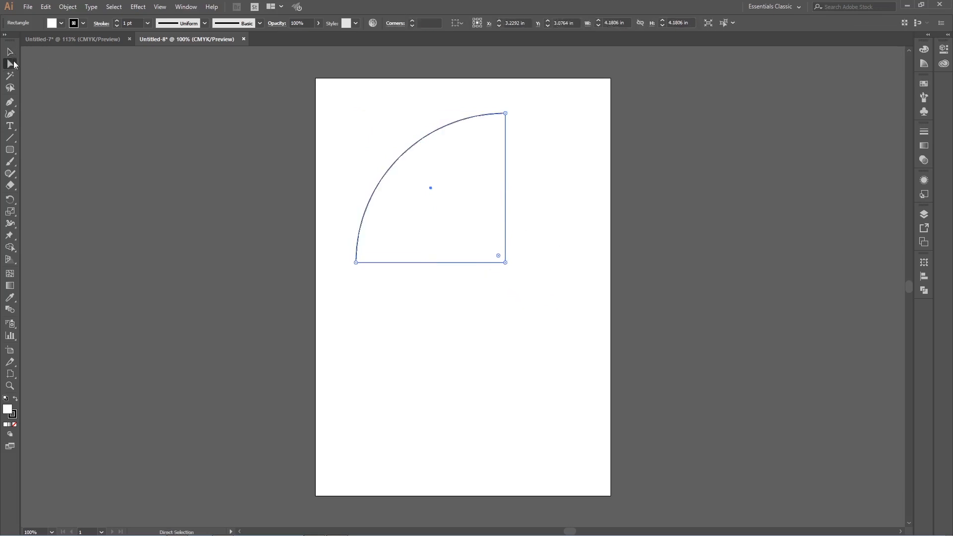
# Step: Move the quarter circle down and slightly right, and undo both the move and the corner rounding
pyautogui.click(10, 52)
pyautogui.click(541, 166)
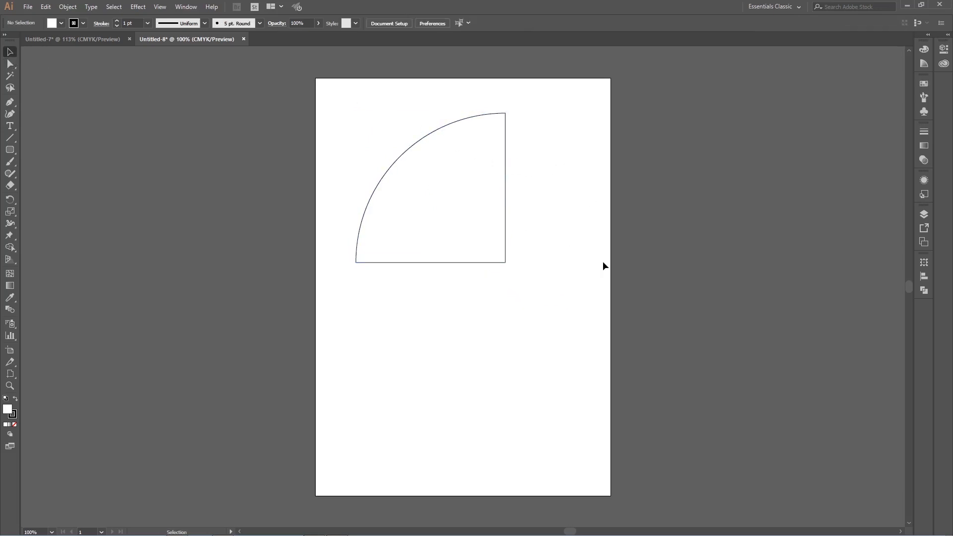
pyautogui.moveTo(480, 194); pyautogui.dragTo(498, 262)
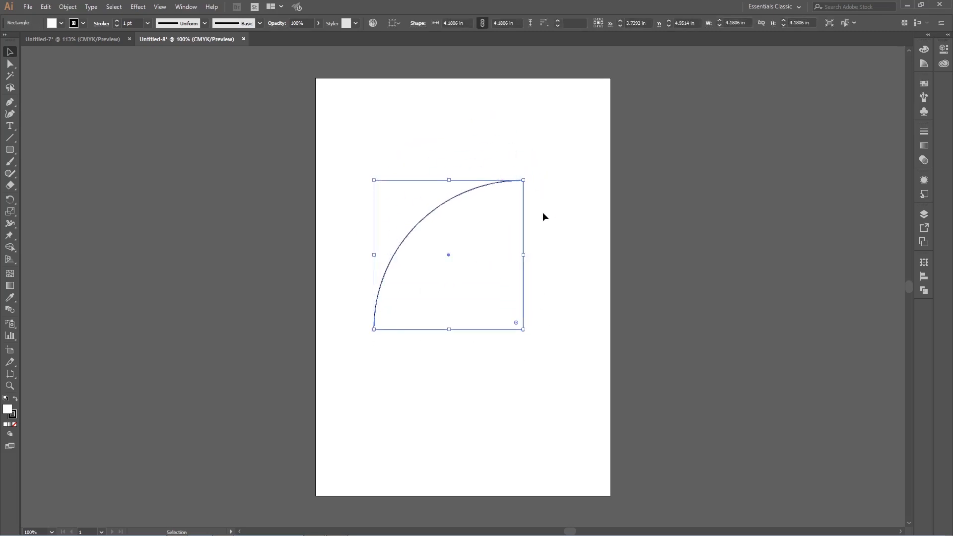
pyautogui.click(530, 144)
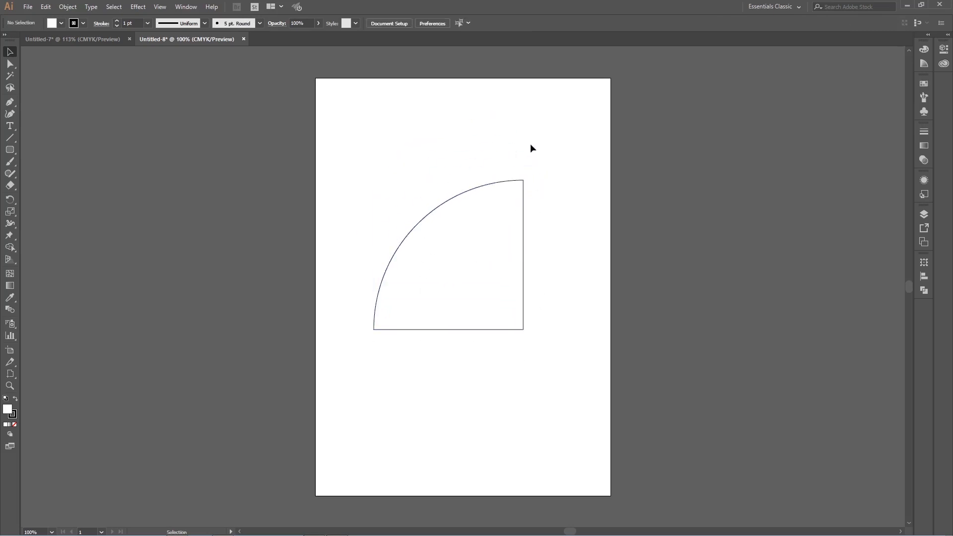
pyautogui.click(475, 231)
pyautogui.hotkey('ctrl', 'z')
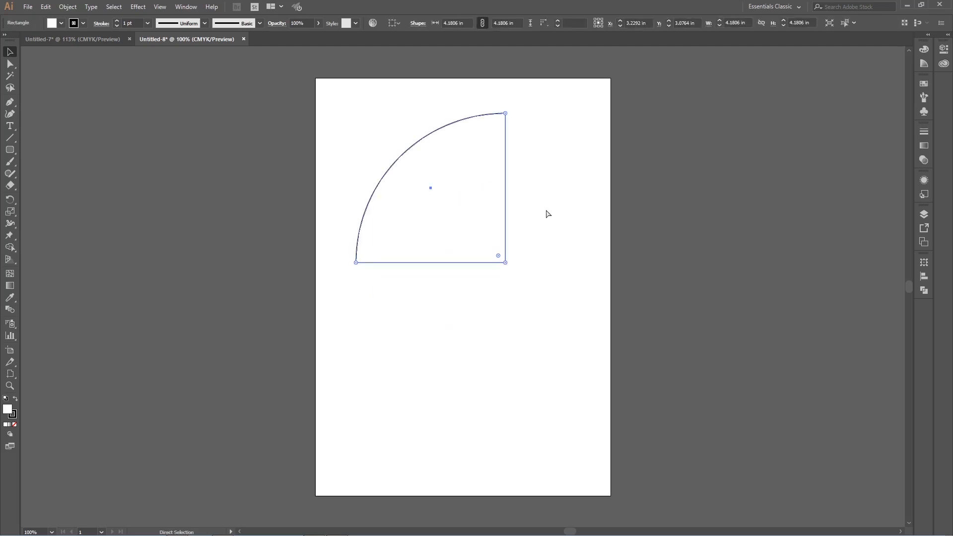
pyautogui.hotkey('ctrl', 'z')
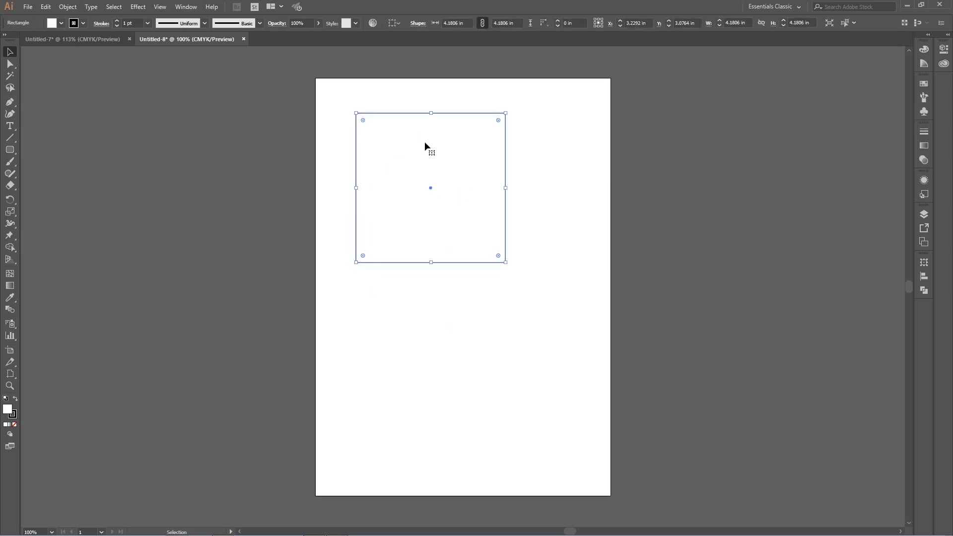
# Step: Partly round the square's upper-left and lower-right corners and move the shape down and right toward the artboard's centre
pyautogui.moveTo(363, 119); pyautogui.dragTo(463, 217)
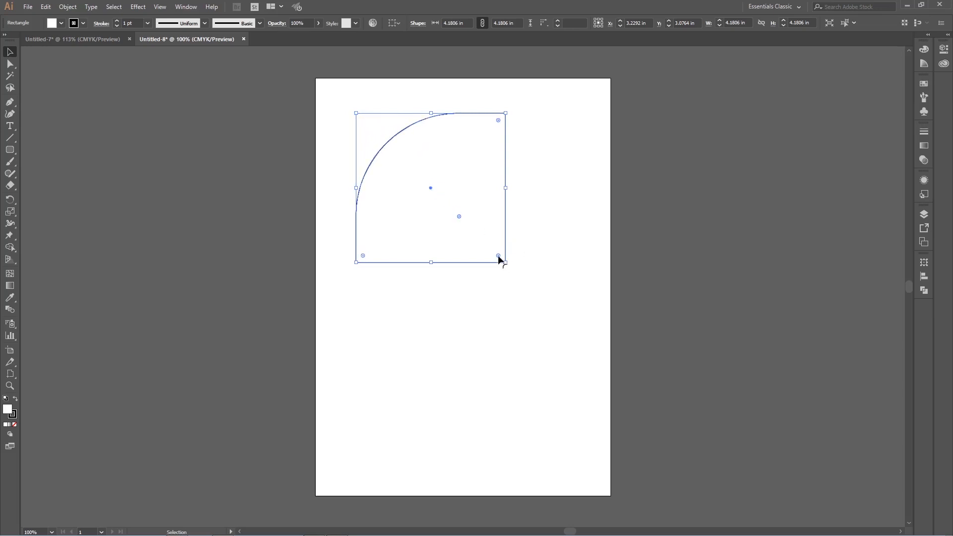
pyautogui.moveTo(498, 257); pyautogui.dragTo(531, 266)
pyautogui.click(548, 217)
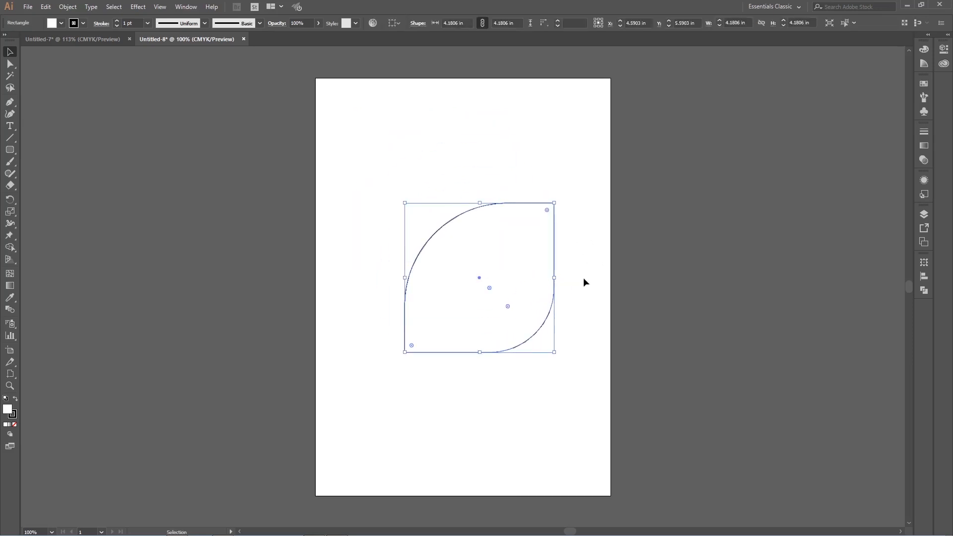
# Step: Round the two opposite corners as far as they go to form a leaf shape, and move it up and left
pyautogui.moveTo(508, 306); pyautogui.dragTo(486, 277)
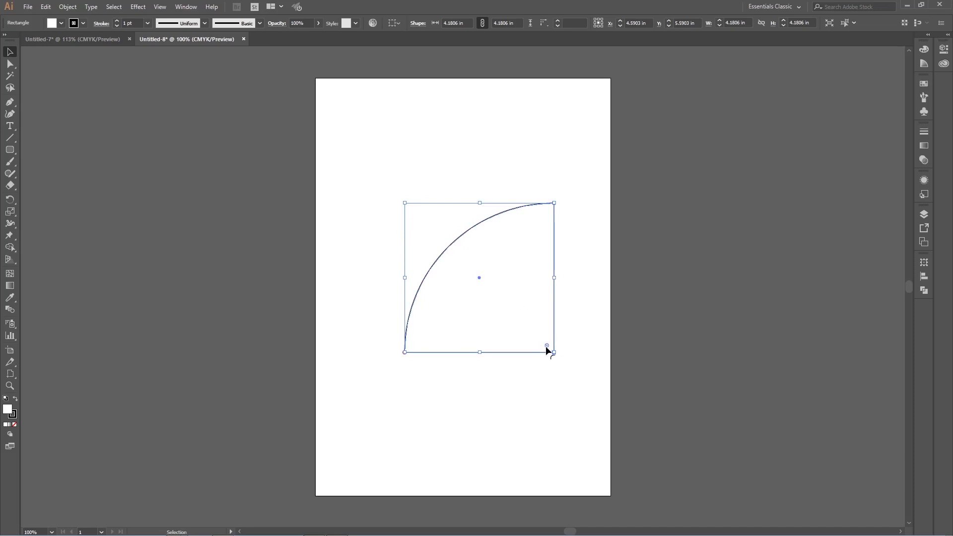
pyautogui.moveTo(546, 346); pyautogui.dragTo(365, 149)
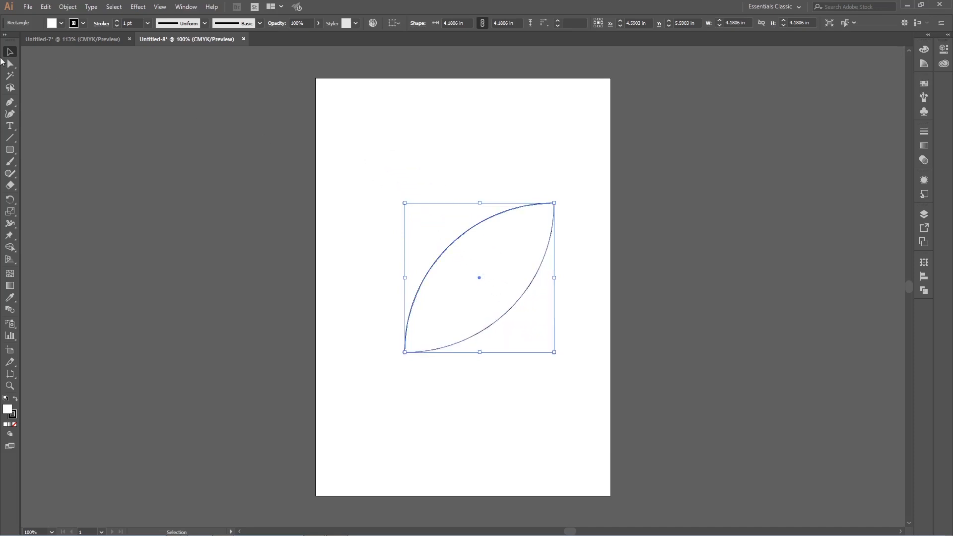
pyautogui.moveTo(529, 234); pyautogui.dragTo(503, 183)
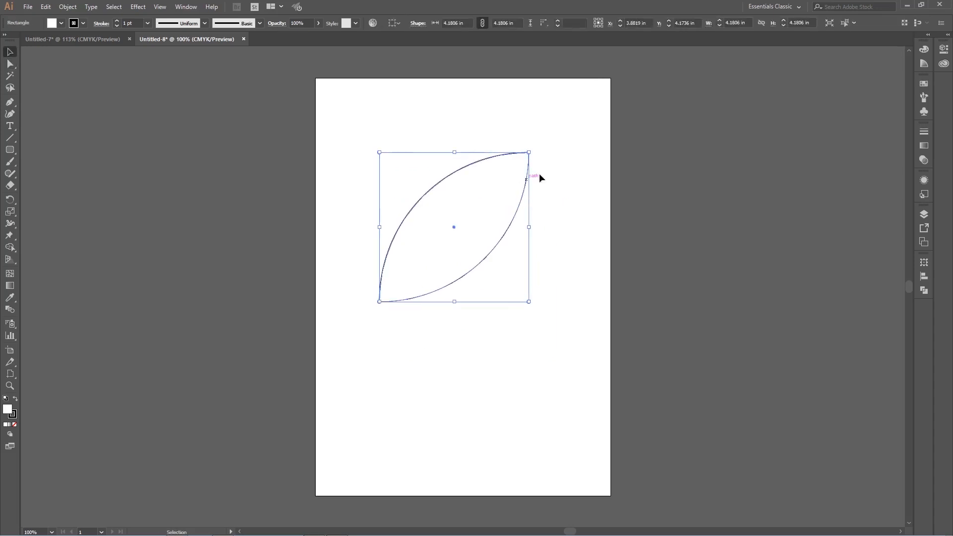
pyautogui.click(567, 164)
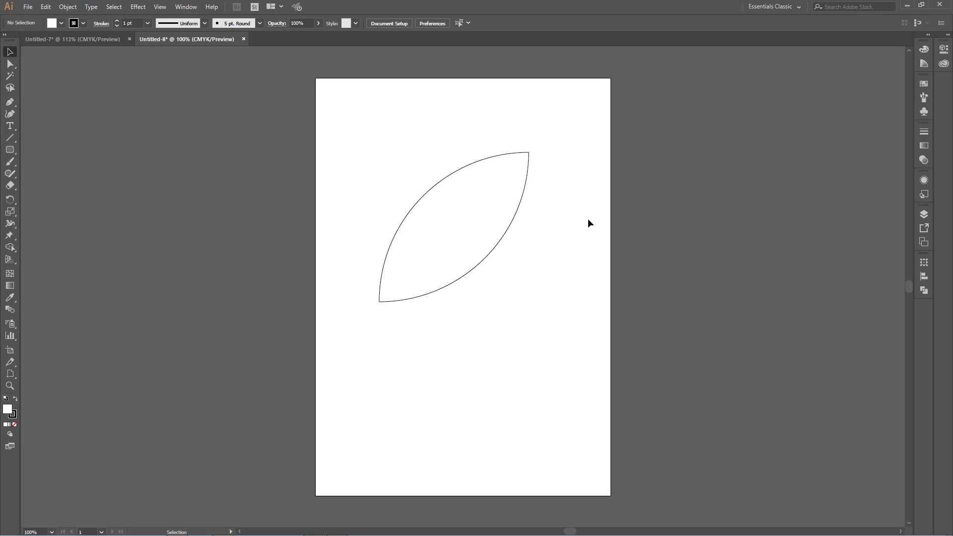
# Step: Step back and forth through the leaf shape's edits and undo all its moves and corner rounding
pyautogui.hotkey('ctrl', 'z')
pyautogui.hotkey('ctrl', 'z')
pyautogui.hotkey('ctrl', 'z')
pyautogui.hotkey('ctrl', 'z')
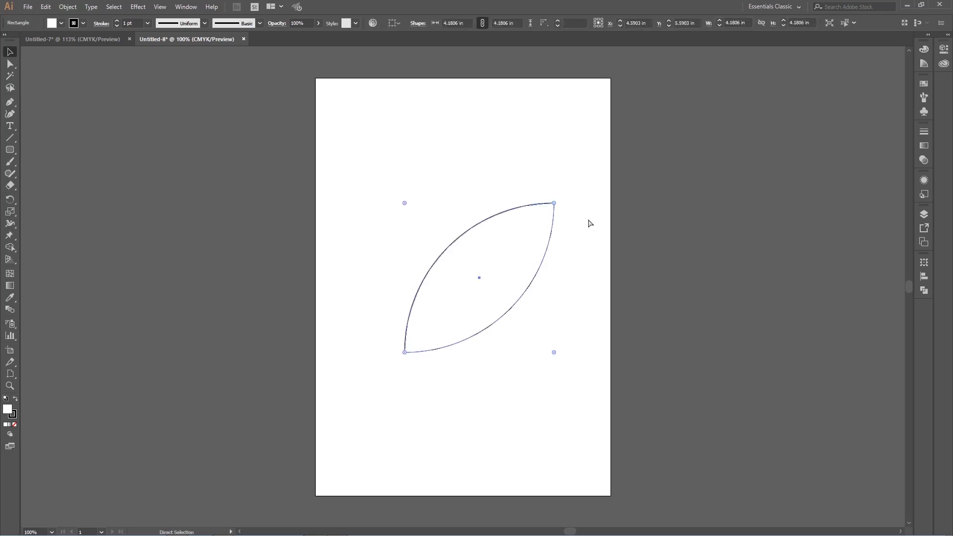
pyautogui.hotkey('ctrl', 'shift', 'z')
pyautogui.hotkey('ctrl', 'shift', 'z')
pyautogui.hotkey('ctrl', 'shift', 'z')
pyautogui.hotkey('ctrl', 'shift', 'z')
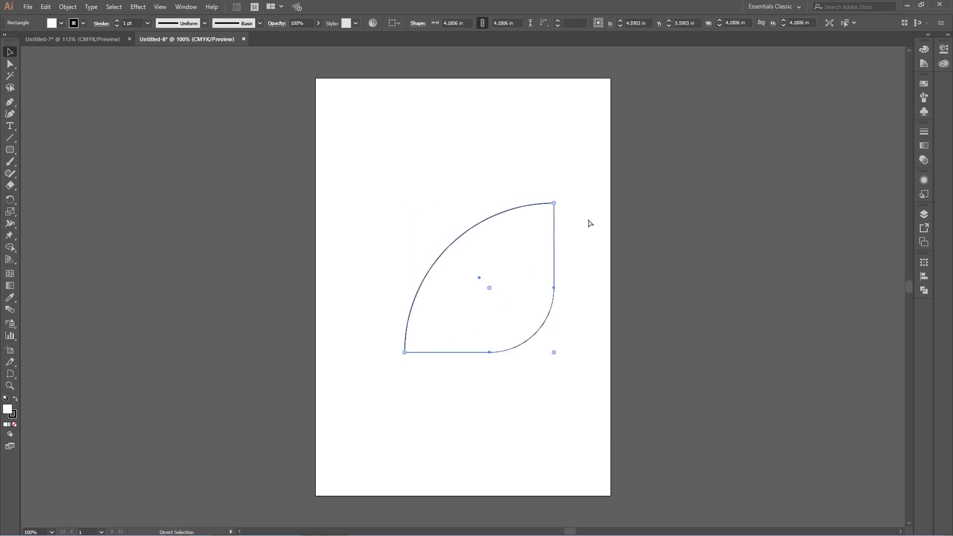
pyautogui.hotkey('ctrl', 'z')
pyautogui.hotkey('ctrl', 'z')
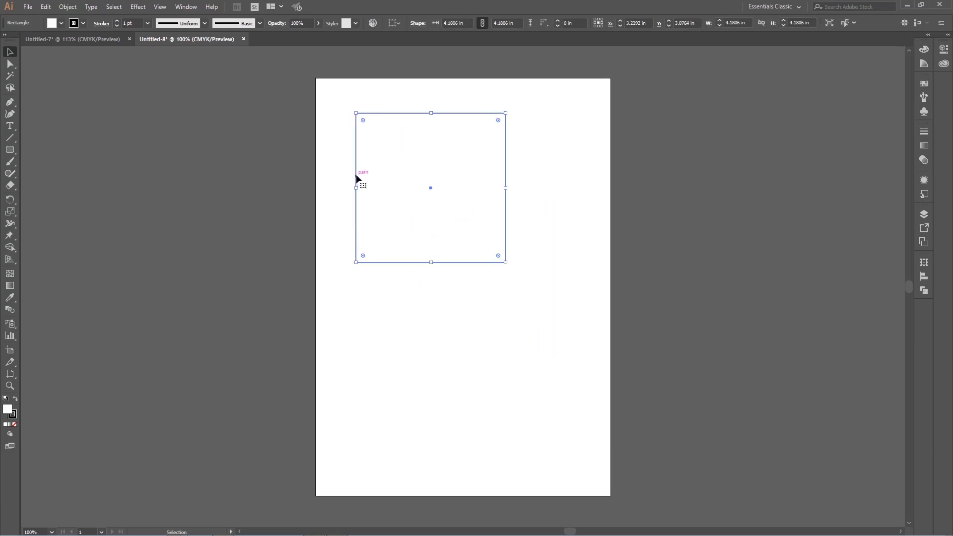
# Step: Practise with the Ellipse tool by drawing ellipses and circles of various sizes and proportions across the artboard
pyautogui.click(12, 151)
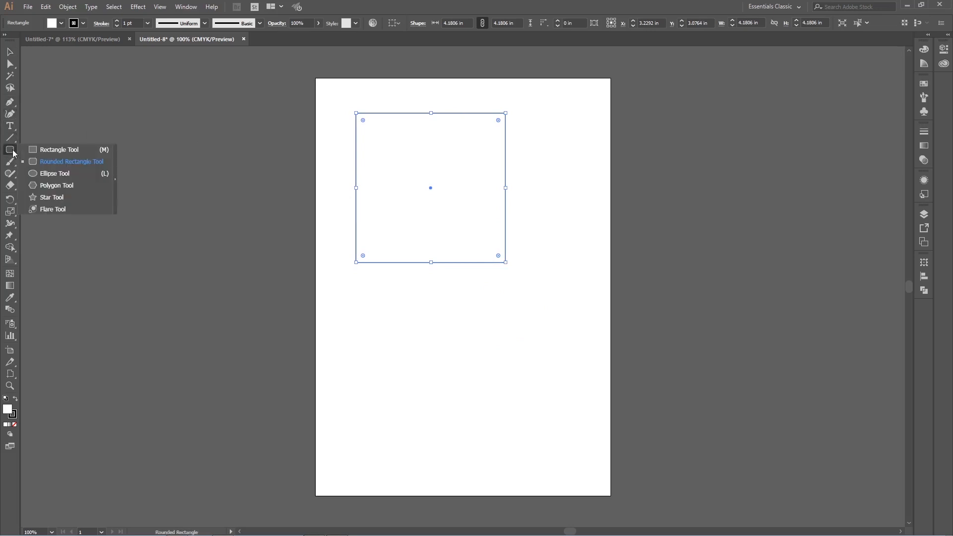
pyautogui.click(54, 174)
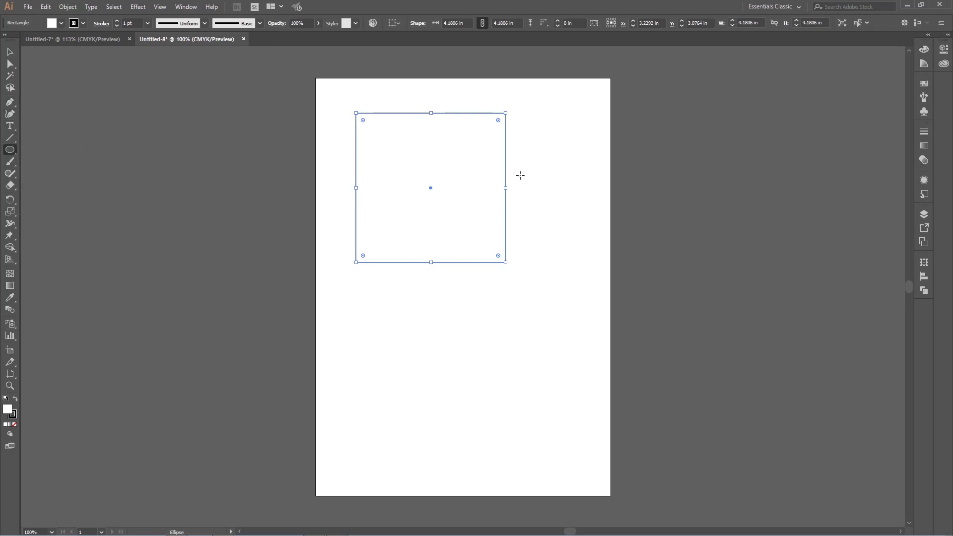
pyautogui.moveTo(400, 150); pyautogui.dragTo(452, 383)
pyautogui.moveTo(521, 161); pyautogui.dragTo(581, 262)
pyautogui.moveTo(529, 303); pyautogui.dragTo(483, 319)
pyautogui.moveTo(497, 337); pyautogui.dragTo(565, 404)
pyautogui.moveTo(495, 422); pyautogui.dragTo(431, 422)
pyautogui.moveTo(377, 418)
pyautogui.mouseDown()
pyautogui.moveTo(364, 410)
pyautogui.moveTo(347, 338)
pyautogui.mouseUp()
pyautogui.moveTo(356, 239); pyautogui.dragTo(403, 319)
pyautogui.moveTo(553, 312); pyautogui.dragTo(597, 338)
pyautogui.moveTo(588, 300); pyautogui.dragTo(505, 227)
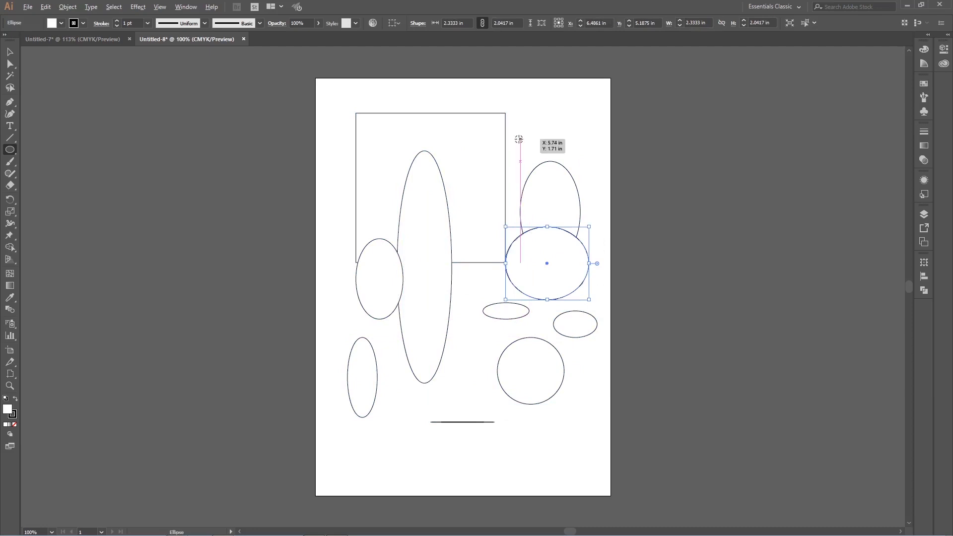
pyautogui.moveTo(519, 138); pyautogui.dragTo(650, 267)
# Step: Undo all the practice ellipses and the large square to clear the artboard
pyautogui.hotkey('ctrl', 'z')
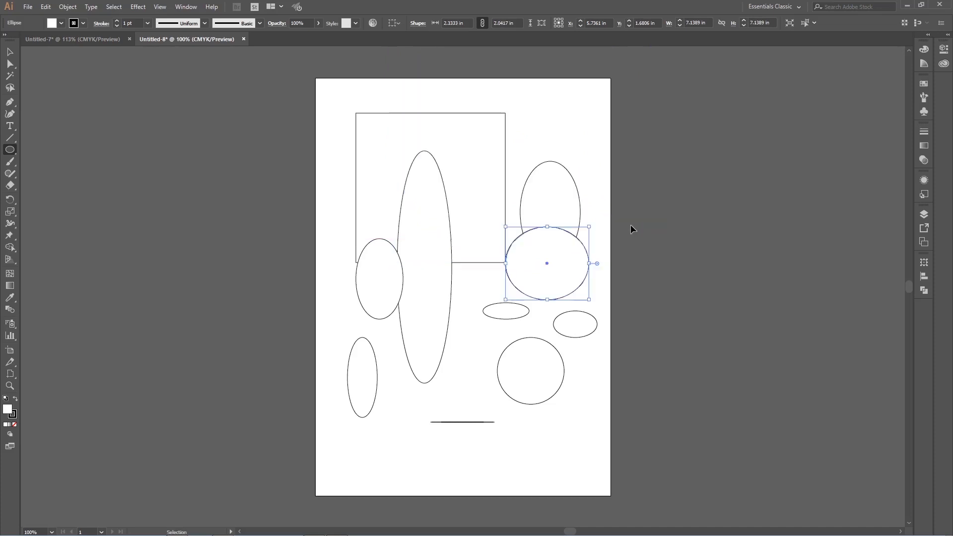
pyautogui.hotkey('ctrl', 'z')
pyautogui.hotkey('ctrl', 'z')
pyautogui.hotkey('ctrl', 'z')
pyautogui.hotkey('ctrl', 'z')
pyautogui.hotkey('ctrl', 'z')
pyautogui.hotkey('ctrl', 'z')
pyautogui.hotkey('ctrl', 'z')
pyautogui.hotkey('ctrl', 'z')
pyautogui.hotkey('ctrl', 'z')
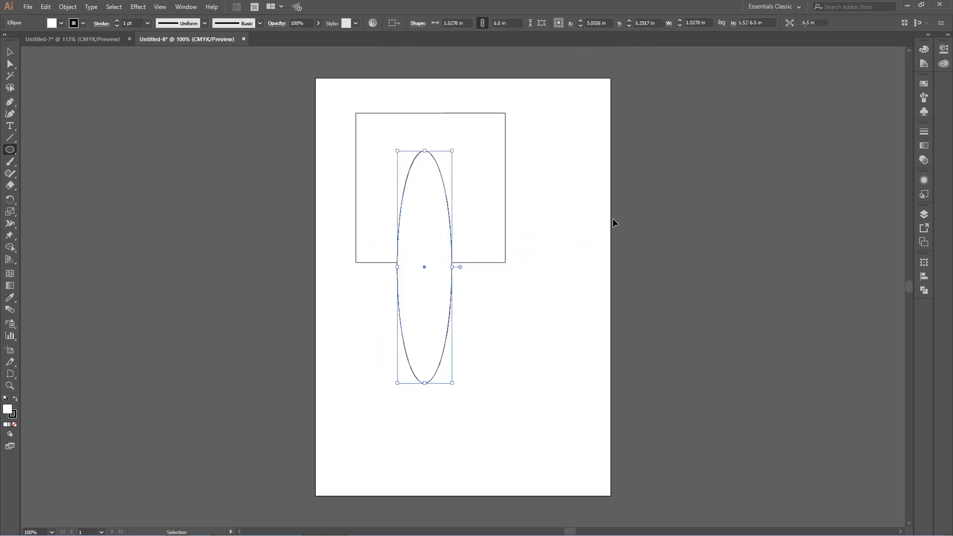
pyautogui.hotkey('ctrl', 'z')
pyautogui.hotkey('ctrl', 'z')
pyautogui.hotkey('ctrl', 'z')
pyautogui.hotkey('ctrl', 'z')
pyautogui.hotkey('ctrl', 'z')
pyautogui.hotkey('ctrl', 'z')
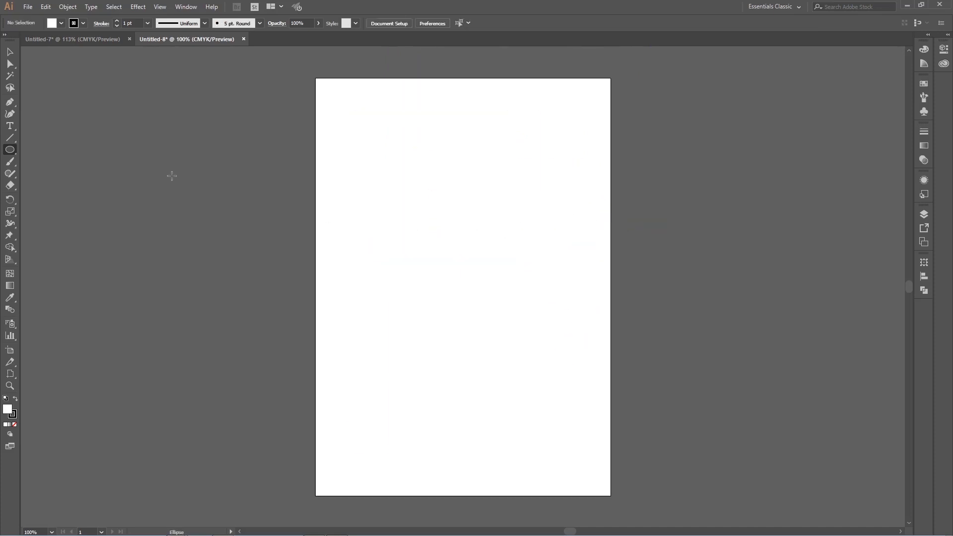
# Step: Draw a square about 1.42 in wide near the artboard's upper-left corner and place a circle about 1.89 in wide centred below it
pyautogui.moveTo(8, 157); pyautogui.dragTo(50, 149)
pyautogui.moveTo(357, 118); pyautogui.dragTo(407, 169)
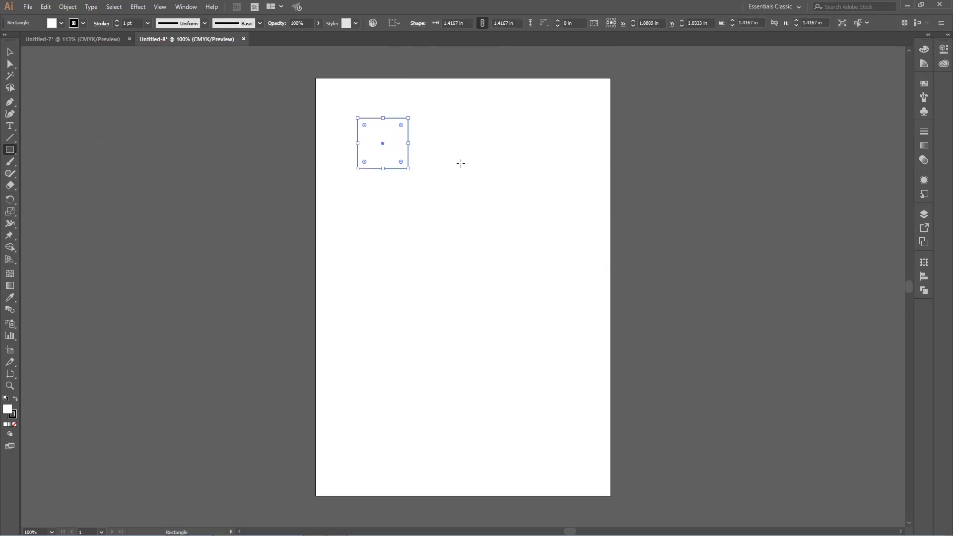
pyautogui.moveTo(11, 152); pyautogui.dragTo(57, 174)
pyautogui.moveTo(383, 221); pyautogui.dragTo(450, 288)
pyautogui.click(10, 55)
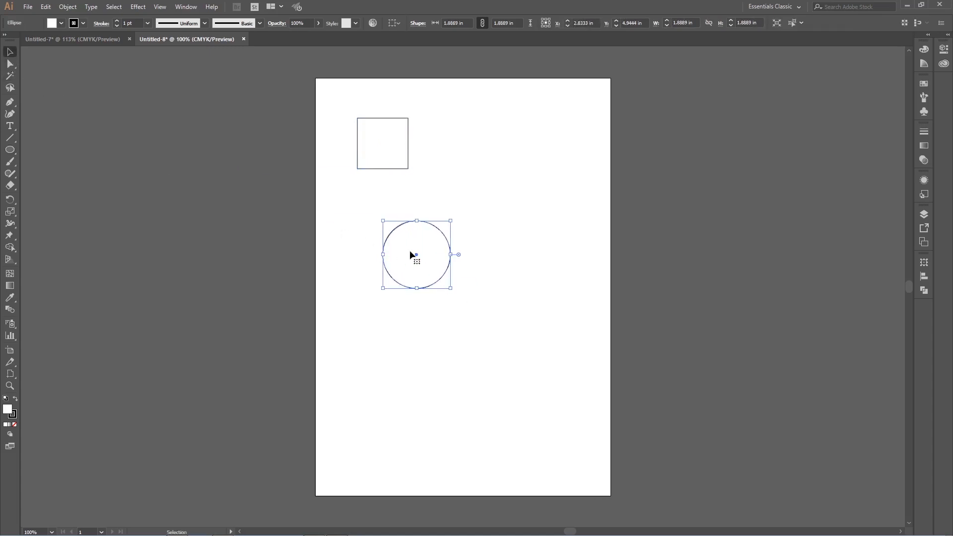
pyautogui.moveTo(410, 251); pyautogui.dragTo(381, 208)
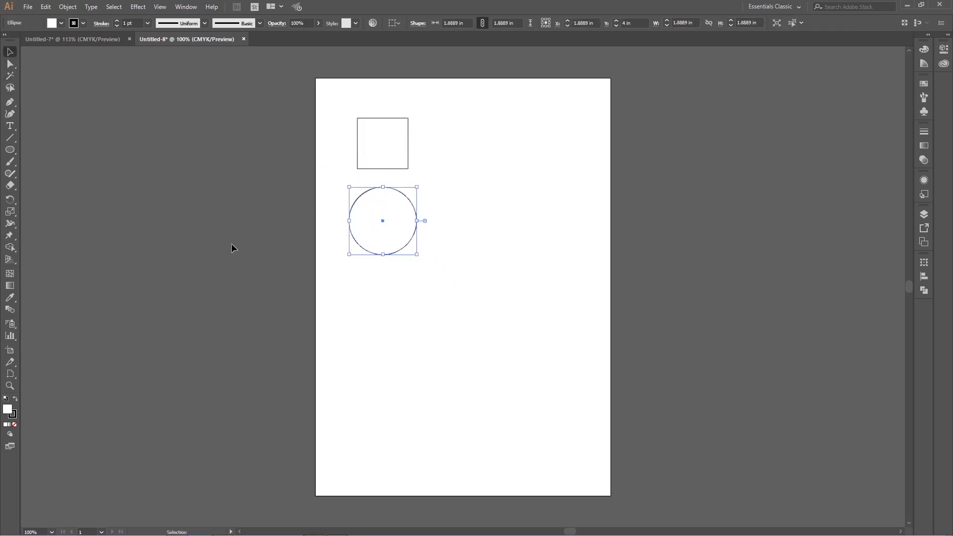
# Step: Draw a hexagon about 1.62 by 1.40 in to the right of the square, level with it
pyautogui.moveTo(10, 150); pyautogui.dragTo(63, 186)
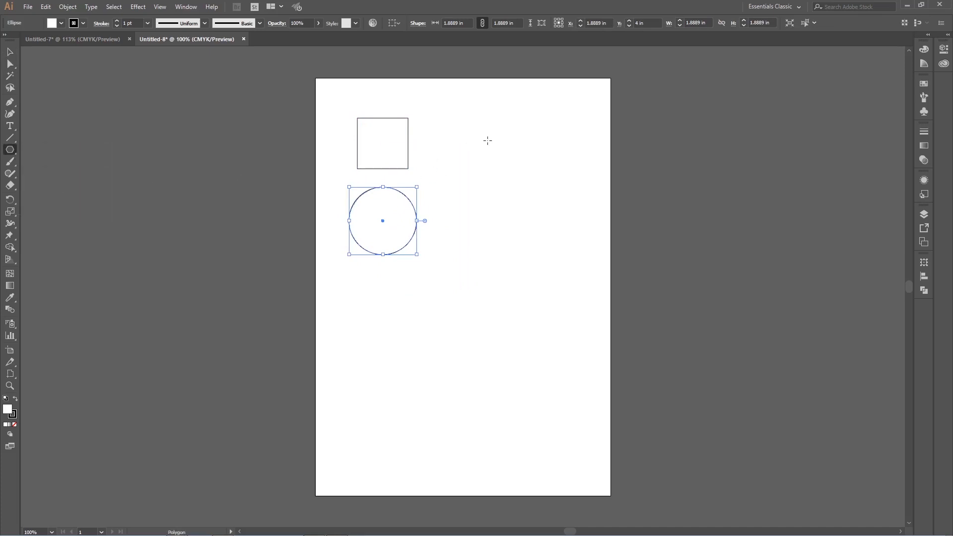
pyautogui.moveTo(472, 125)
pyautogui.mouseDown()
pyautogui.moveTo(463, 117)
pyautogui.moveTo(511, 174)
pyautogui.moveTo(489, 150)
pyautogui.moveTo(482, 203)
pyautogui.moveTo(531, 139)
pyautogui.moveTo(469, 149)
pyautogui.moveTo(429, 193)
pyautogui.moveTo(479, 191)
pyautogui.moveTo(515, 132)
pyautogui.moveTo(488, 108)
pyautogui.moveTo(507, 101)
pyautogui.moveTo(507, 74)
pyautogui.moveTo(481, 132)
pyautogui.moveTo(491, 166)
pyautogui.moveTo(477, 207)
pyautogui.moveTo(448, 209)
pyautogui.moveTo(521, 179)
pyautogui.moveTo(487, 92)
pyautogui.moveTo(471, 105)
pyautogui.moveTo(500, 120)
pyautogui.moveTo(481, 117)
pyautogui.moveTo(522, 124)
pyautogui.moveTo(492, 118)
pyautogui.moveTo(476, 142)
pyautogui.mouseUp()
pyautogui.click(10, 52)
pyautogui.click(512, 137)
pyautogui.click(553, 127)
pyautogui.click(481, 135)
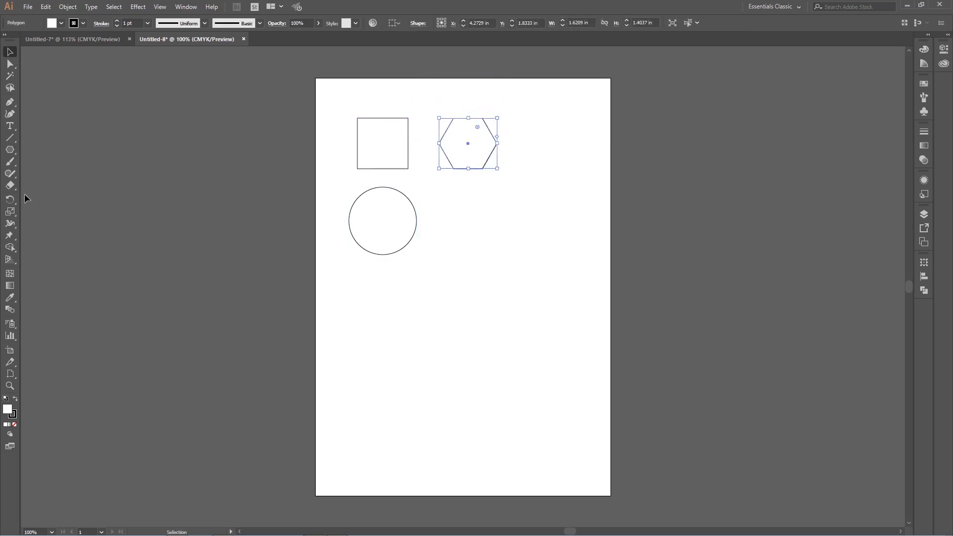
# Step: Draw a five-pointed star about 2.03 by 1.93 in below the hexagon, beside the circle, and deselect it
pyautogui.moveTo(10, 149); pyautogui.dragTo(71, 198)
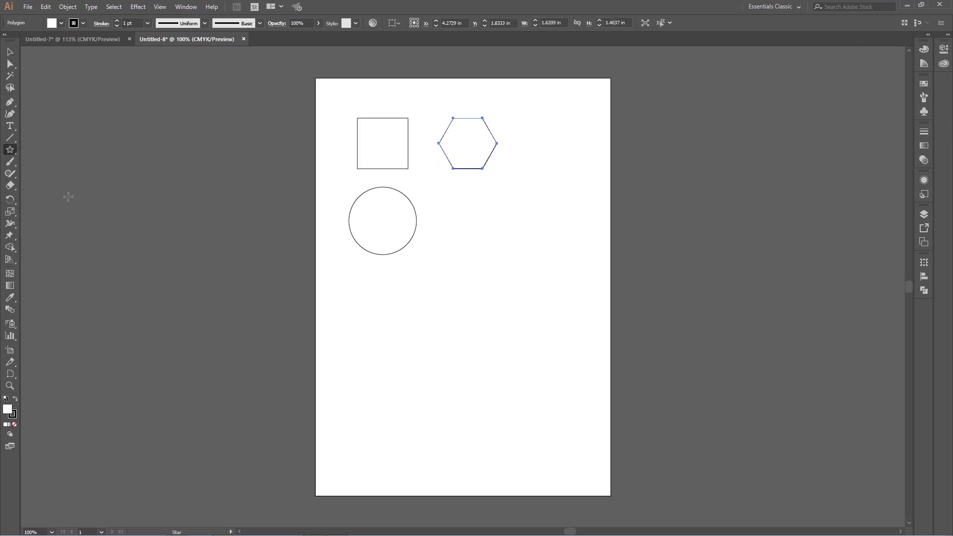
pyautogui.moveTo(474, 218); pyautogui.dragTo(509, 203)
pyautogui.press('v')
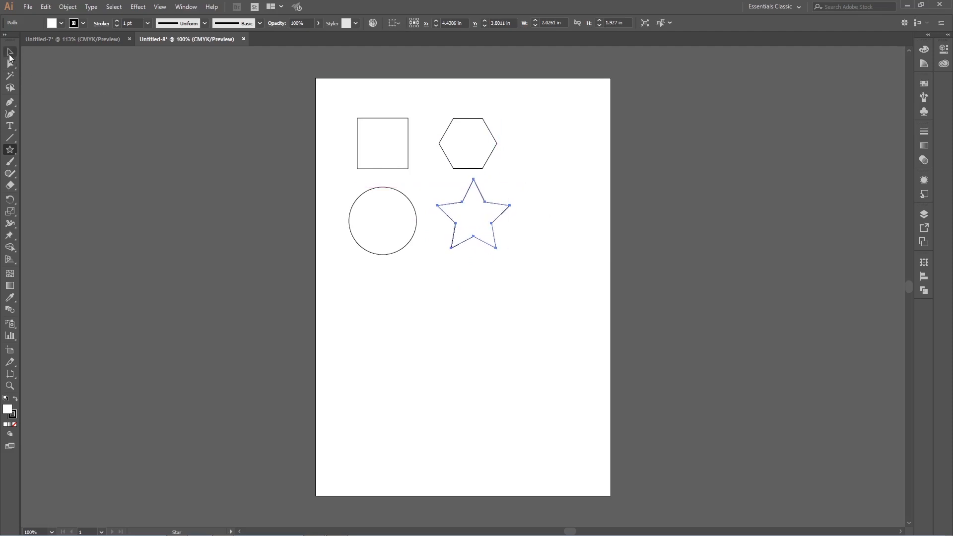
pyautogui.click(108, 84)
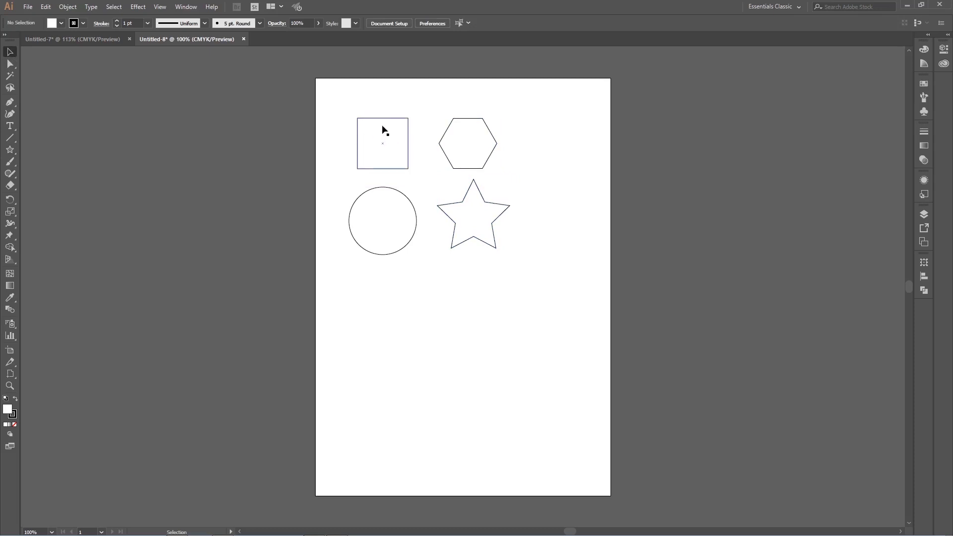
# Step: Try moving all four shapes together down and right toward the artboard's centre
pyautogui.moveTo(339, 103); pyautogui.dragTo(512, 290)
pyautogui.click(561, 251)
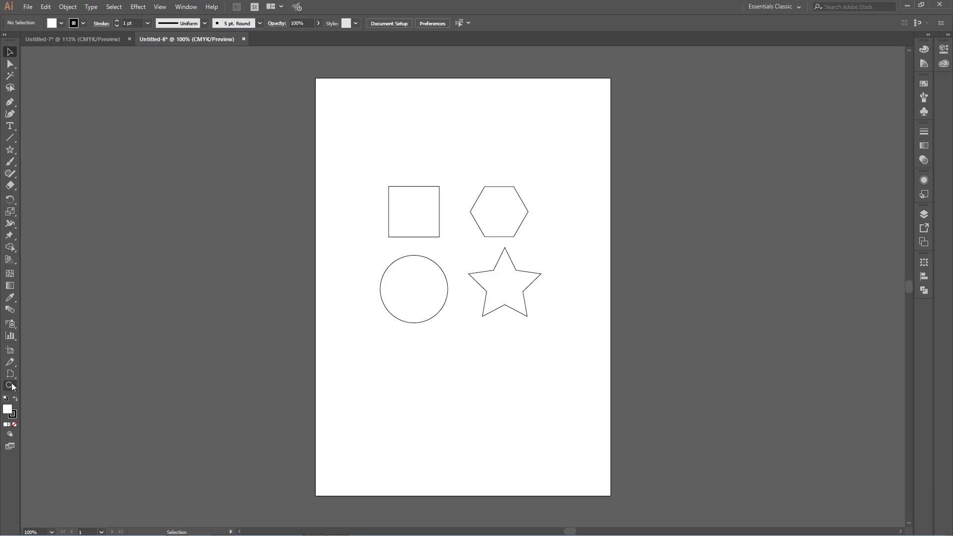
# Step: Examine the four shapes up close with the Zoom tool, magnifying to 800% and zooming back out to 150%
pyautogui.hotkey('ctrl', '=')
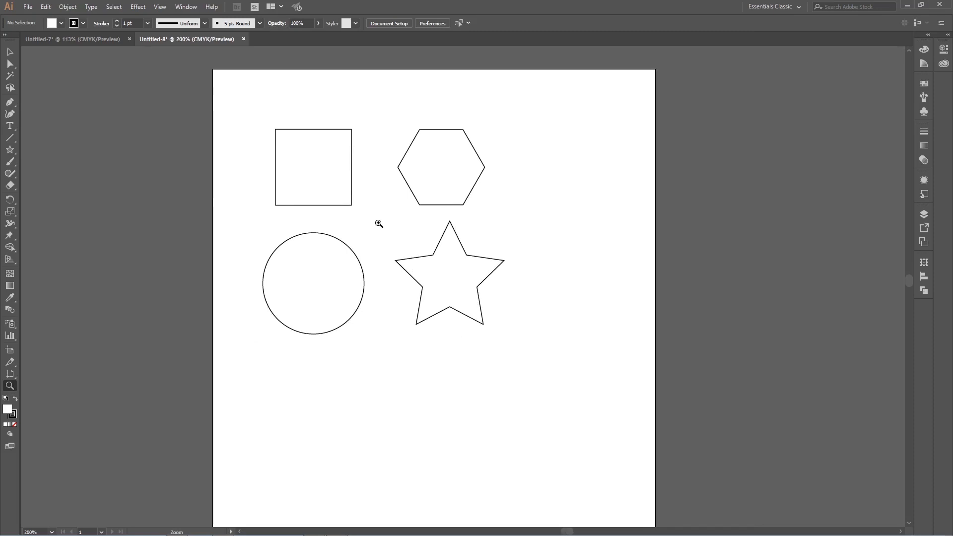
pyautogui.click(379, 225)
pyautogui.click(472, 266)
pyautogui.click(470, 268)
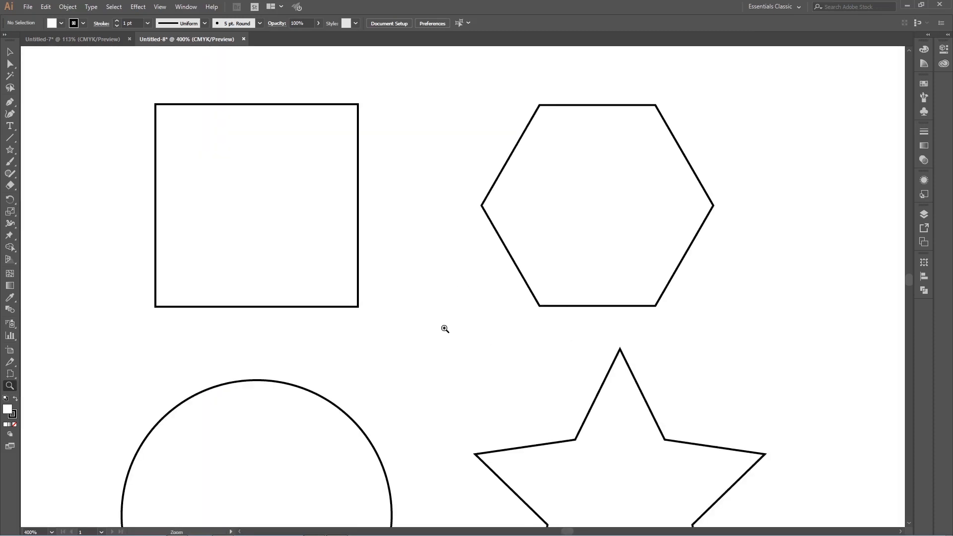
pyautogui.click(437, 313)
pyautogui.click(427, 293)
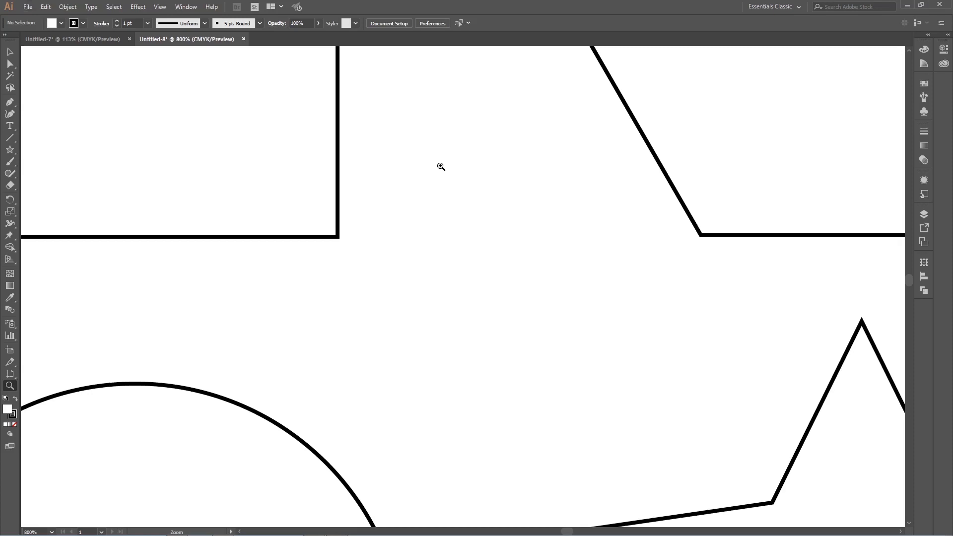
pyautogui.keyDown('alt'); pyautogui.click(441, 166); pyautogui.keyUp('alt')
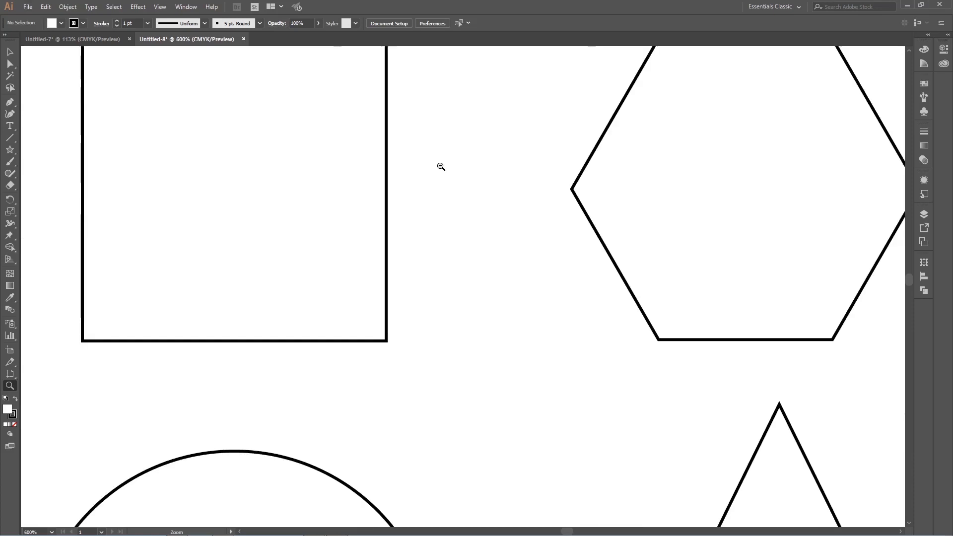
pyautogui.keyDown('alt'); pyautogui.click(441, 166); pyautogui.keyUp('alt')
pyautogui.keyDown('alt'); pyautogui.click(441, 166); pyautogui.keyUp('alt')
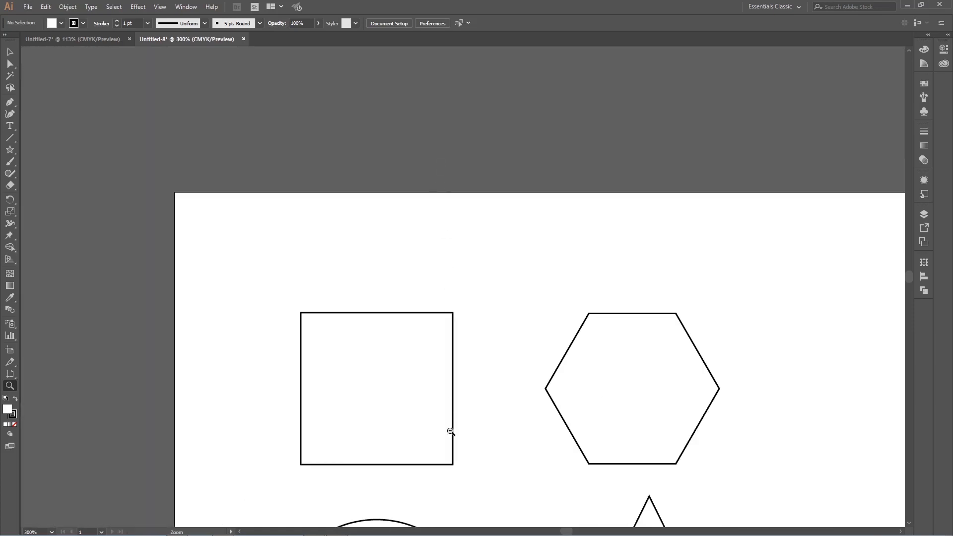
pyautogui.keyDown('alt'); pyautogui.click(458, 458); pyautogui.keyUp('alt')
pyautogui.keyDown('alt'); pyautogui.click(510, 393); pyautogui.keyUp('alt')
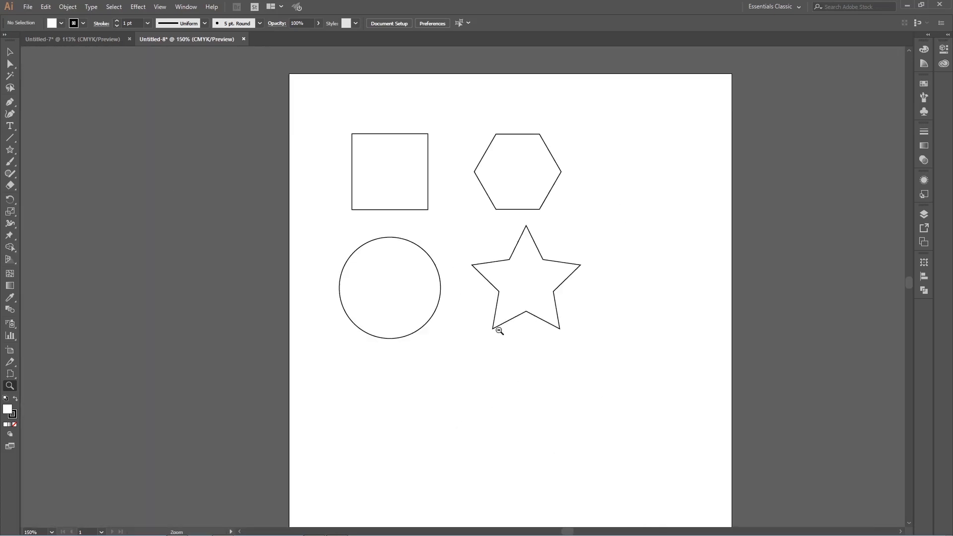
# Step: Examine the four shapes by magnifying to 300%, resetting the view to 100%, and zooming in and out up to 200%
pyautogui.click(461, 219)
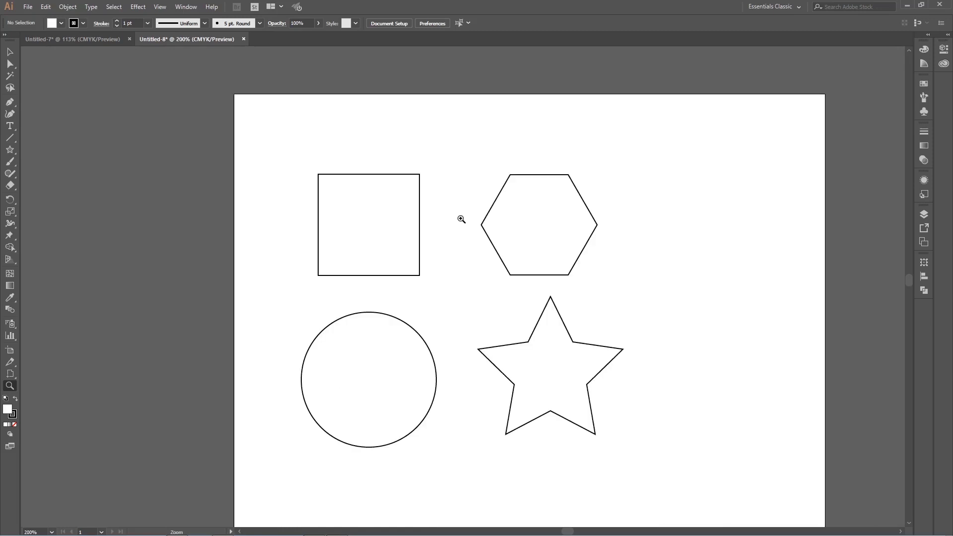
pyautogui.click(466, 325)
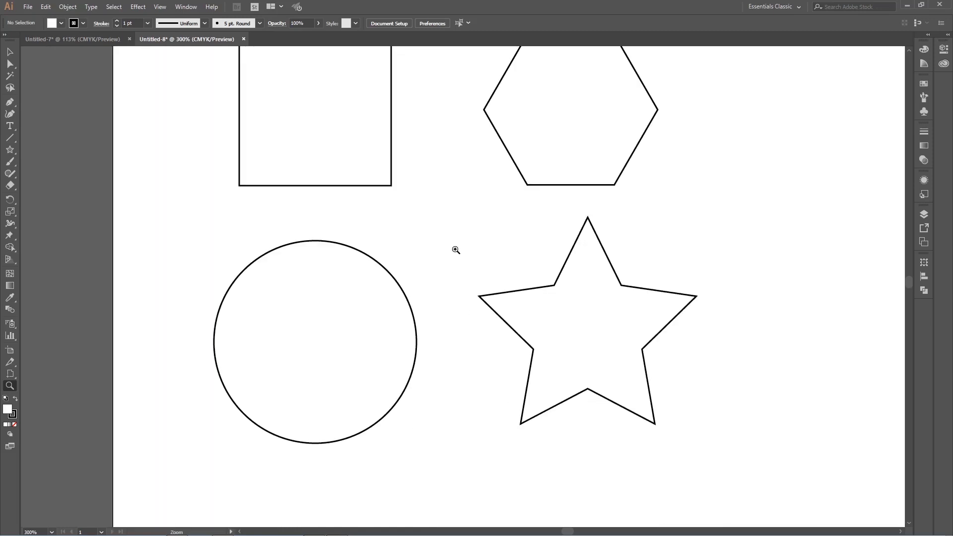
pyautogui.doubleClick(9, 385)
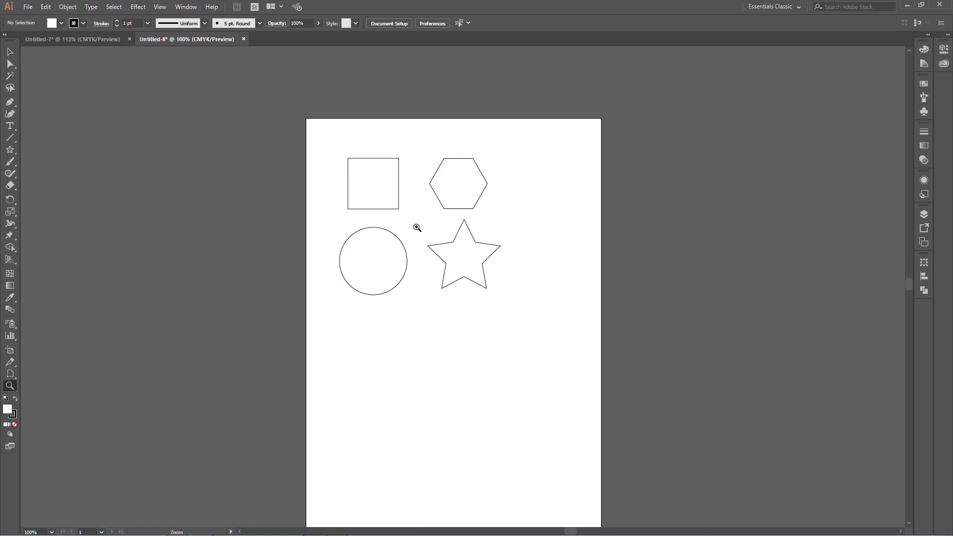
pyautogui.click(10, 51)
pyautogui.scroll(2, 409, 216)
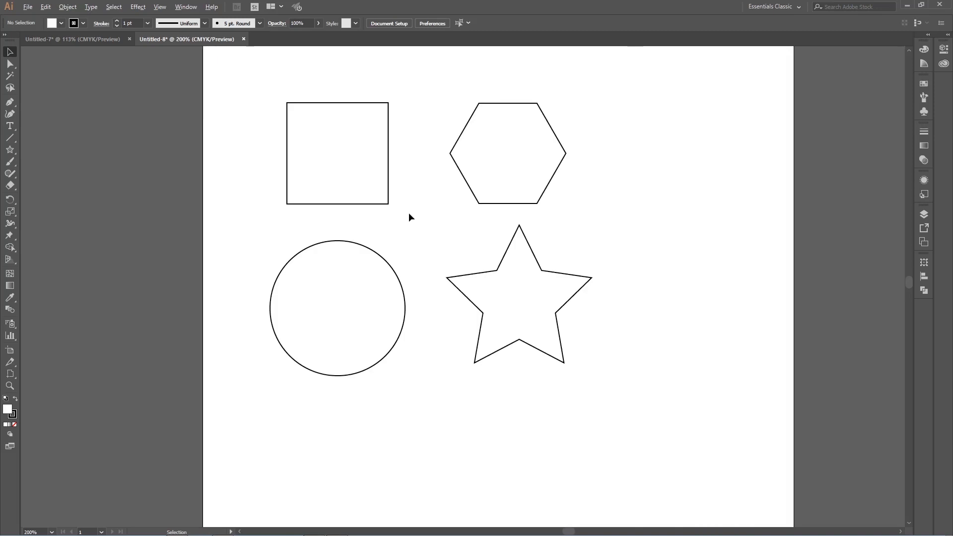
pyautogui.scroll(-2, 409, 217)
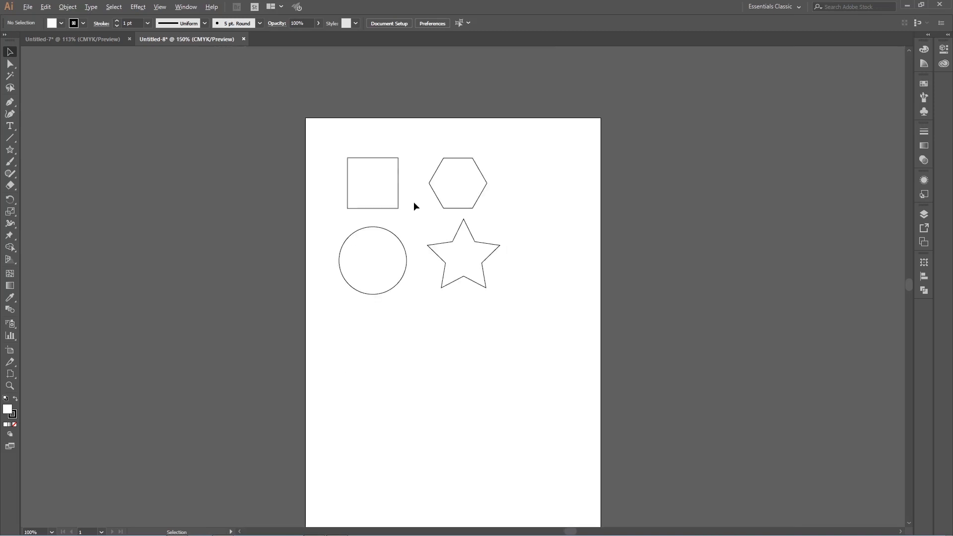
pyautogui.scroll(1, 414, 203)
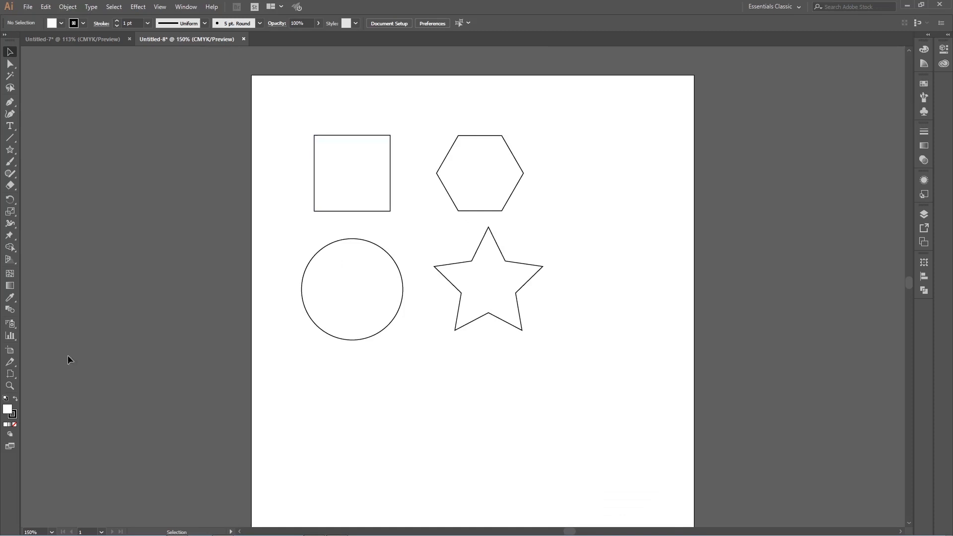
# Step: Examine the four shapes by panning across the artboard with the Hand tool at magnifications from 150% to 400%
pyautogui.click(9, 51)
pyautogui.press('h')
pyautogui.moveTo(487, 251); pyautogui.dragTo(527, 236)
pyautogui.moveTo(455, 234)
pyautogui.mouseDown()
pyautogui.moveTo(468, 264)
pyautogui.moveTo(458, 237)
pyautogui.mouseUp()
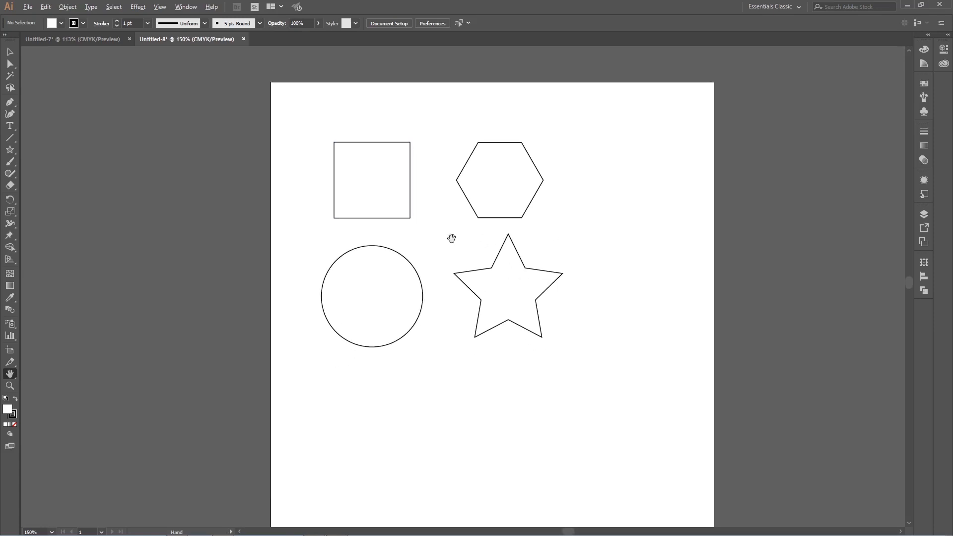
pyautogui.scroll(2, 451, 238)
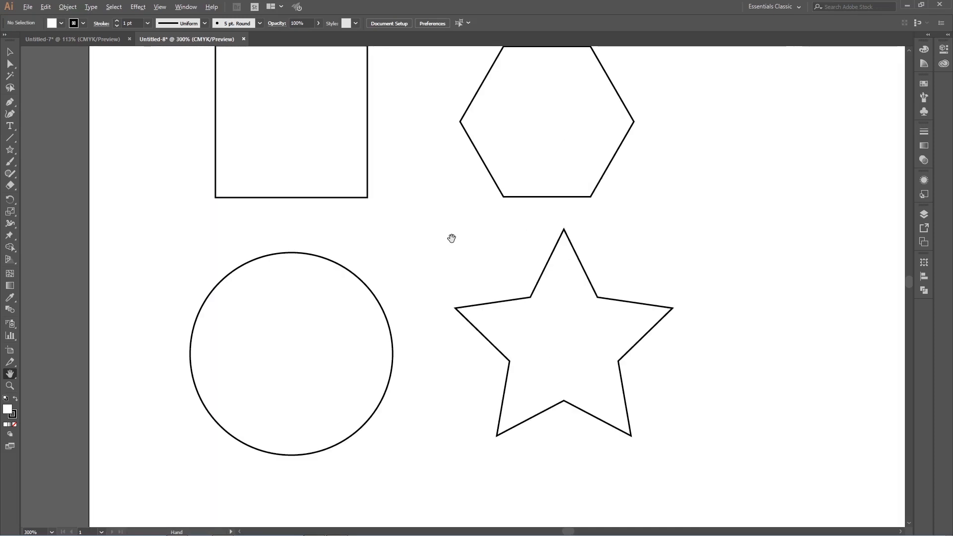
pyautogui.scroll(2, 451, 239)
pyautogui.scroll(-1, 451, 238)
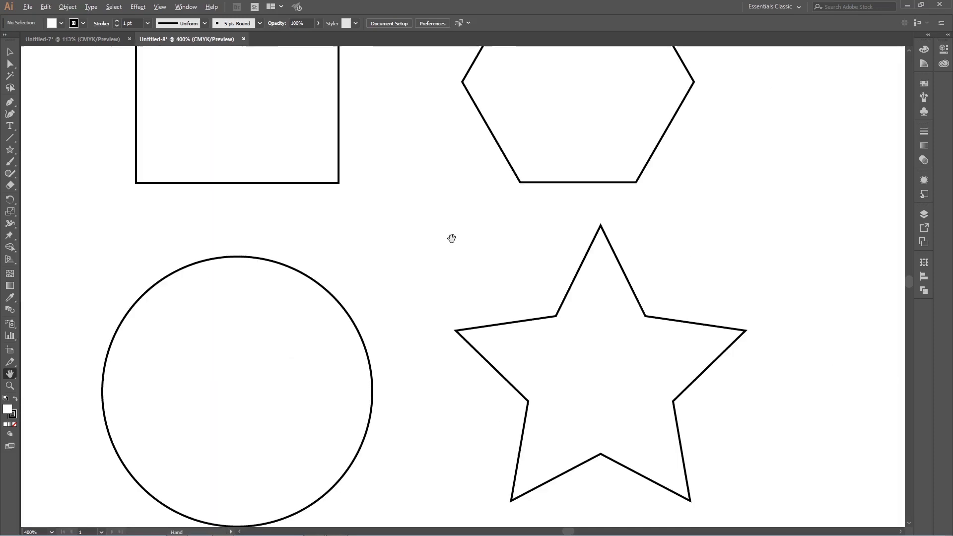
pyautogui.moveTo(272, 98)
pyautogui.mouseDown()
pyautogui.moveTo(357, 210)
pyautogui.moveTo(330, 207)
pyautogui.moveTo(323, 193)
pyautogui.mouseUp()
pyautogui.moveTo(593, 198); pyautogui.dragTo(493, 126)
pyautogui.moveTo(591, 302); pyautogui.dragTo(564, 190)
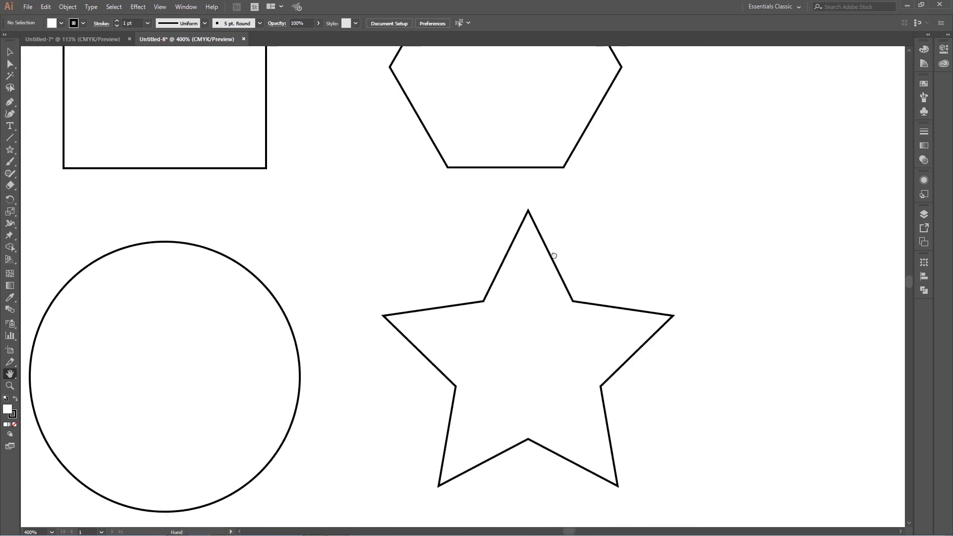
pyautogui.moveTo(589, 336)
pyautogui.mouseDown()
pyautogui.moveTo(560, 272)
pyautogui.moveTo(526, 274)
pyautogui.mouseUp()
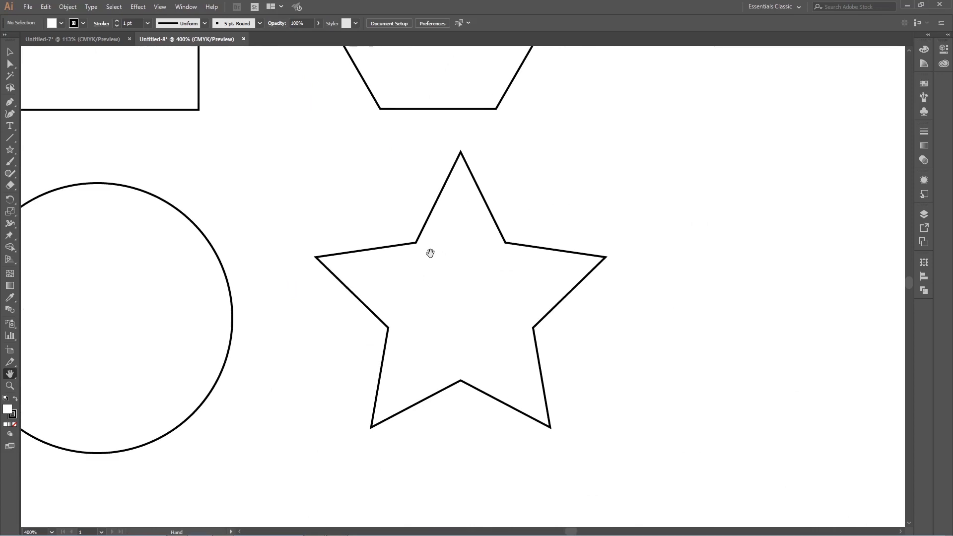
pyautogui.scroll(-1, 368, 222)
pyautogui.scroll(4, 365, 221)
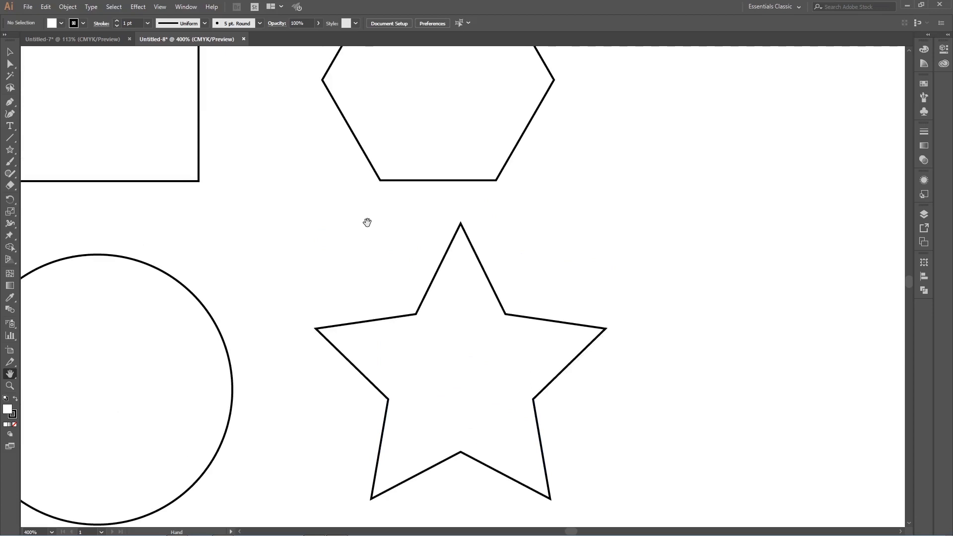
# Step: Fit all four shapes in the view at about 298% with the Zoom tool and return to the Selection tool
pyautogui.click(10, 52)
pyautogui.click(27, 392)
pyautogui.click(9, 386)
pyautogui.doubleClick(9, 386)
pyautogui.moveTo(321, 196); pyautogui.dragTo(514, 356)
pyautogui.press('v')
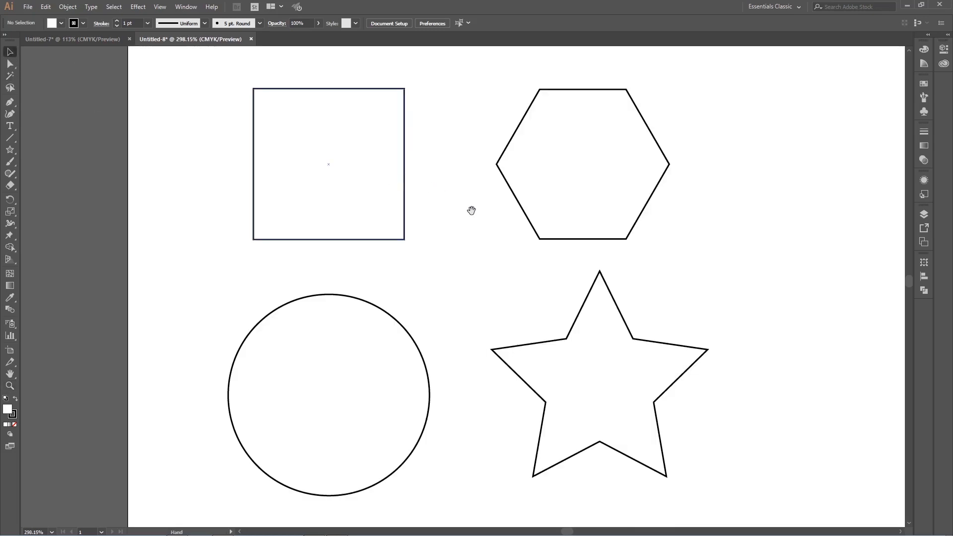
# Step: Select the square, hexagon, star and circle together, inspect their anchor points with Direct Selection, and deselect them
pyautogui.moveTo(471, 210); pyautogui.dragTo(380, 207)
pyautogui.click(293, 204)
pyautogui.keyDown('shift'); pyautogui.click(472, 193); pyautogui.keyUp('shift')
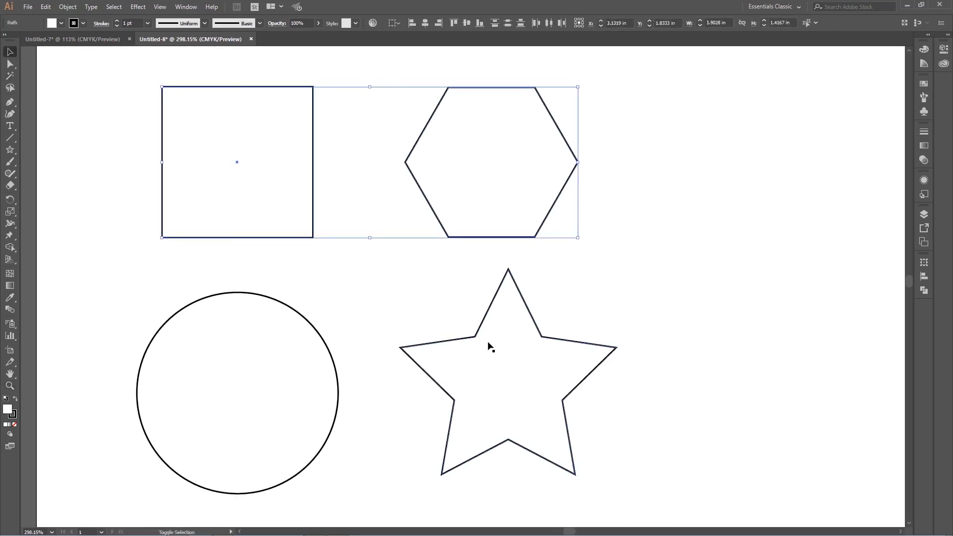
pyautogui.keyDown('shift'); pyautogui.click(490, 346); pyautogui.keyUp('shift')
pyautogui.keyDown('shift'); pyautogui.click(301, 359); pyautogui.keyUp('shift')
pyautogui.press('a')
pyautogui.hscroll(3, 385, 315)
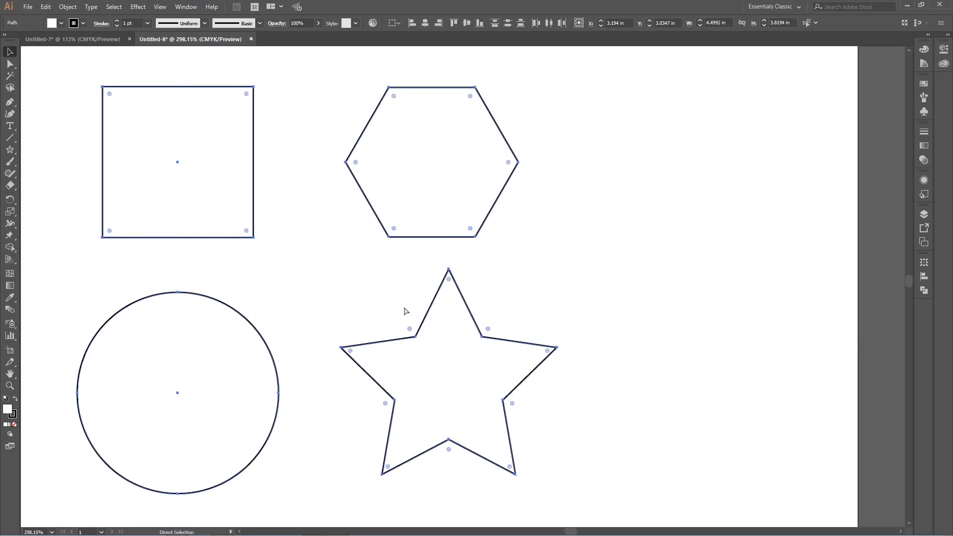
pyautogui.press('v')
pyautogui.scroll(-2, 389, 283)
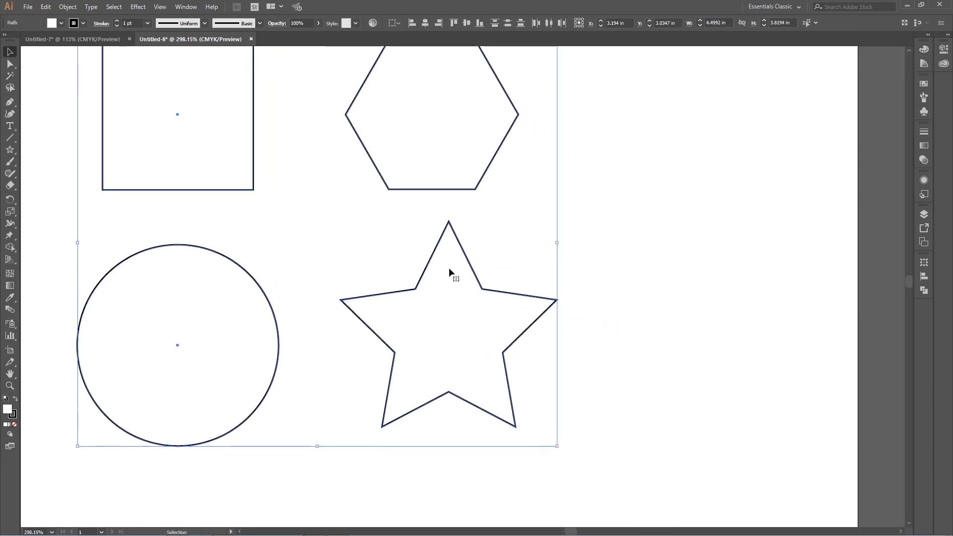
pyautogui.click(606, 210)
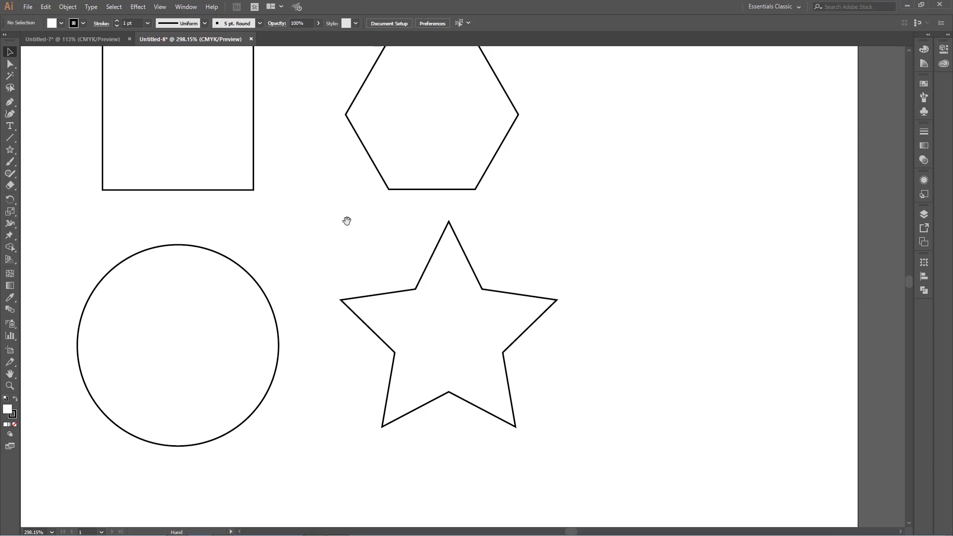
# Step: Pan around the artboard using the temporary Hand tool until all four shapes are in view
pyautogui.moveTo(330, 225); pyautogui.dragTo(413, 303)
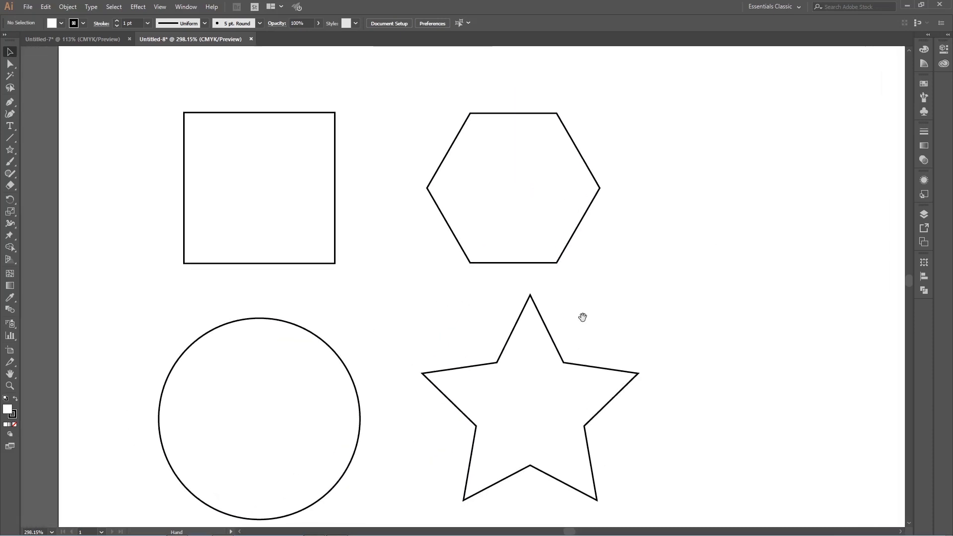
pyautogui.moveTo(576, 323); pyautogui.dragTo(479, 282)
pyautogui.moveTo(413, 317); pyautogui.dragTo(490, 385)
pyautogui.moveTo(466, 336); pyautogui.dragTo(462, 323)
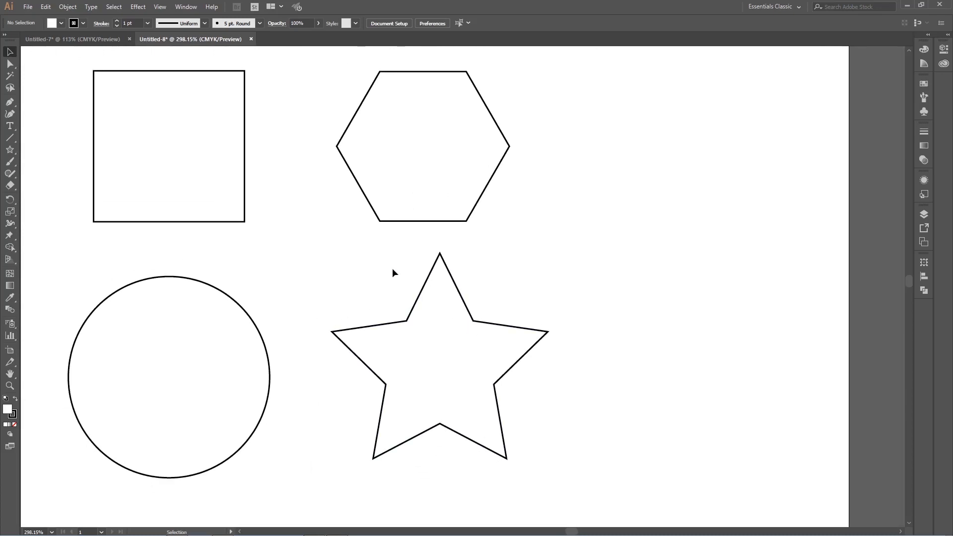
pyautogui.moveTo(392, 270); pyautogui.dragTo(455, 285)
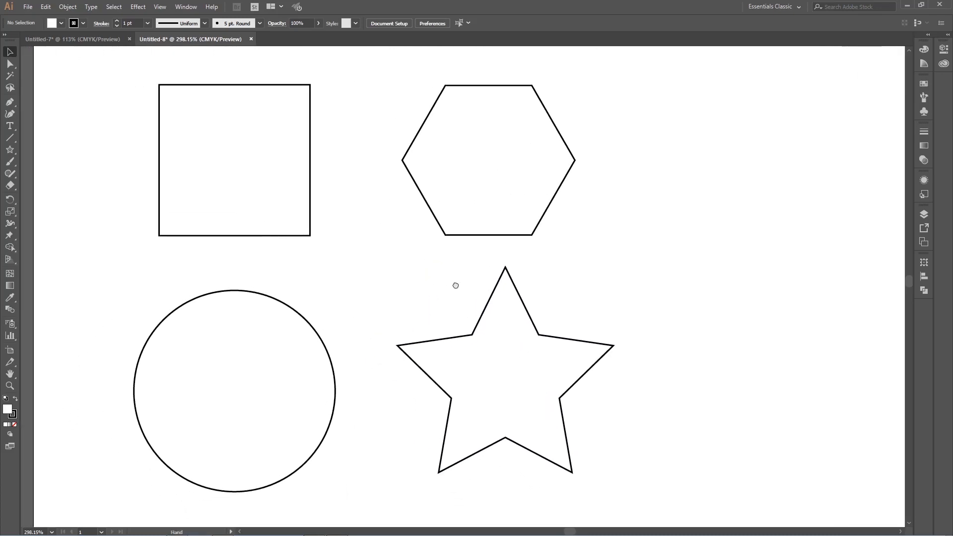
# Step: Select the hexagon, square, circle and star one at a time to compare their bounding boxes and editing handles
pyautogui.click(489, 193)
pyautogui.click(296, 203)
pyautogui.click(266, 370)
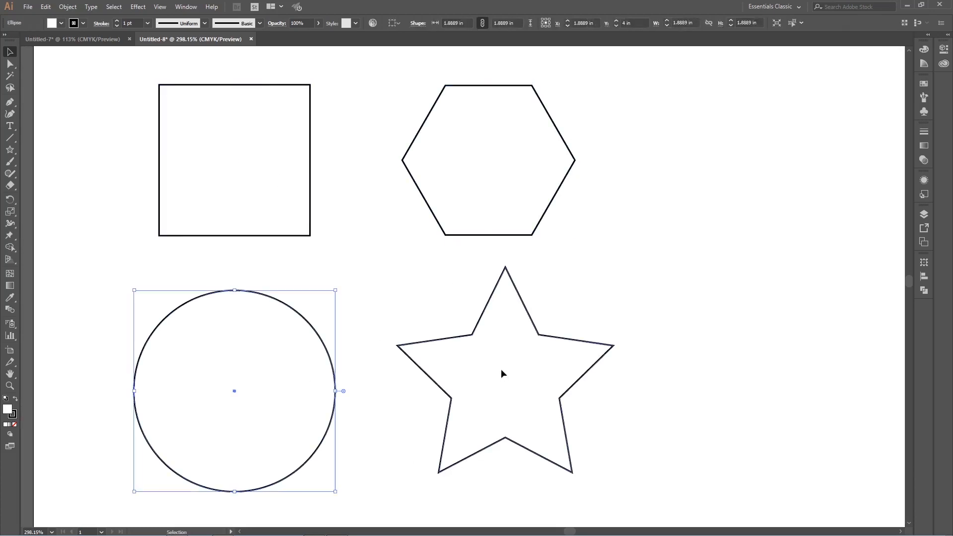
pyautogui.click(502, 373)
pyautogui.click(311, 189)
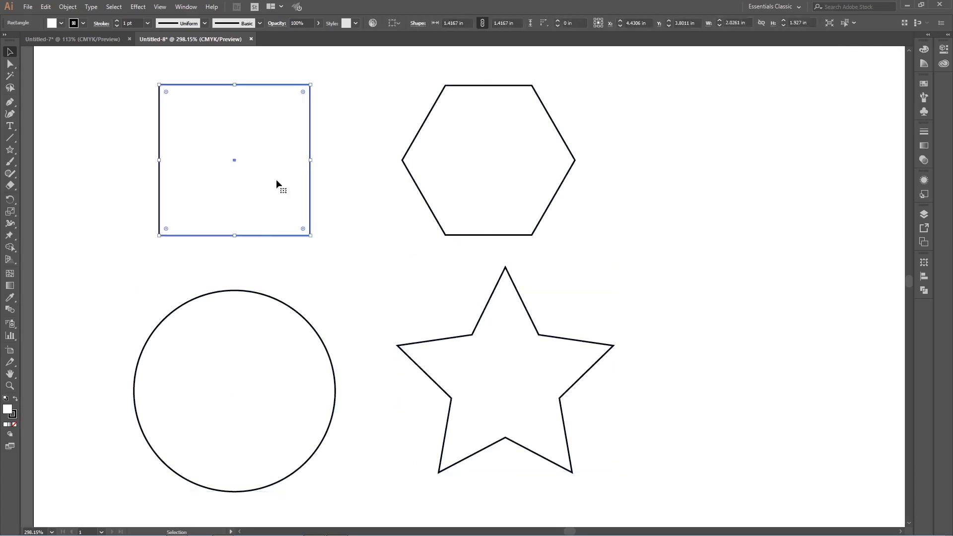
pyautogui.click(234, 355)
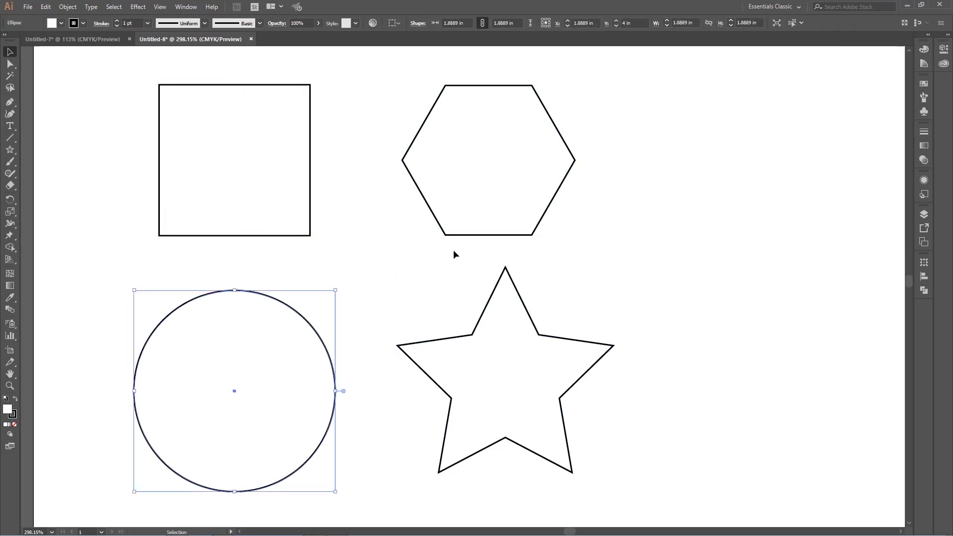
pyautogui.click(488, 366)
pyautogui.click(496, 218)
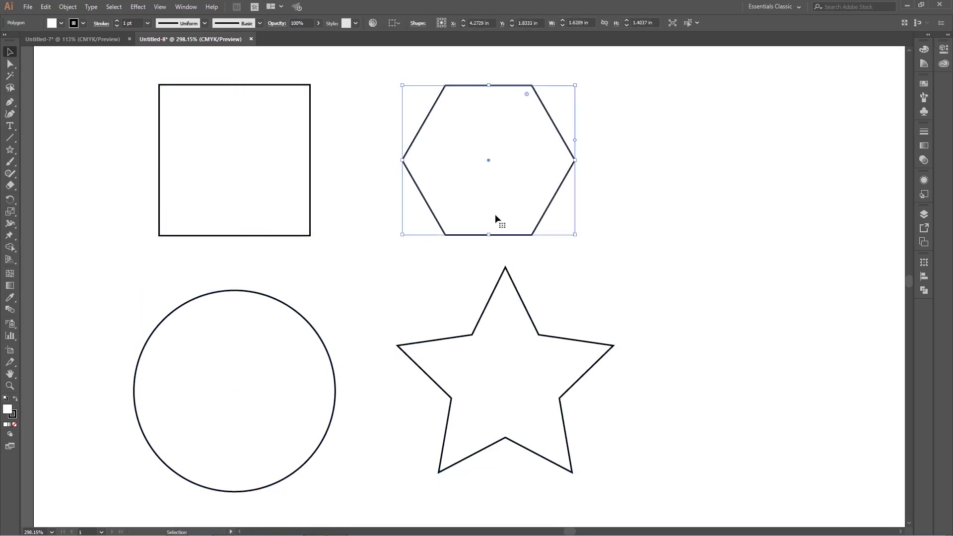
# Step: Round the square's corners very slightly, to a radius of about 0.018 in
pyautogui.click(274, 101)
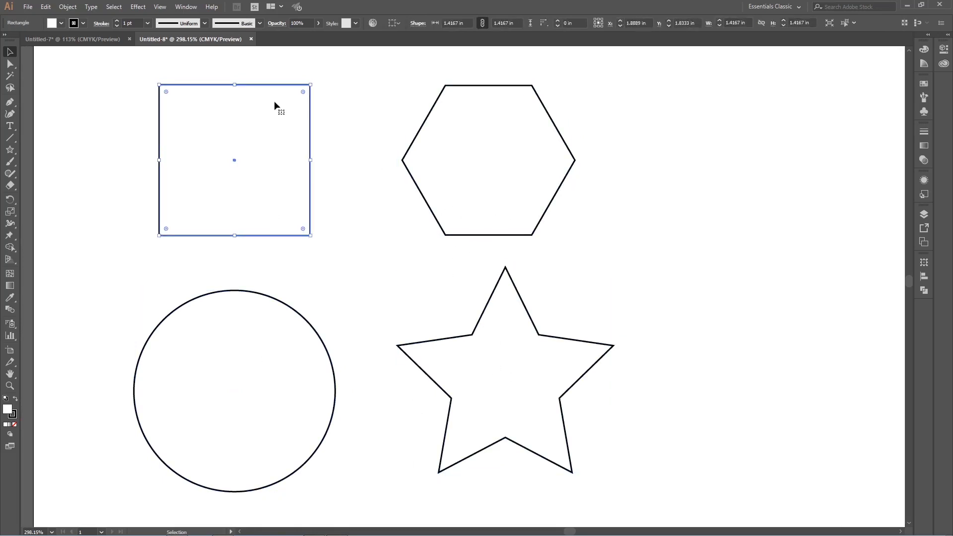
pyautogui.moveTo(165, 90)
pyautogui.mouseDown()
pyautogui.moveTo(245, 190)
pyautogui.moveTo(230, 169)
pyautogui.moveTo(254, 174)
pyautogui.moveTo(245, 161)
pyautogui.moveTo(157, 95)
pyautogui.mouseUp()
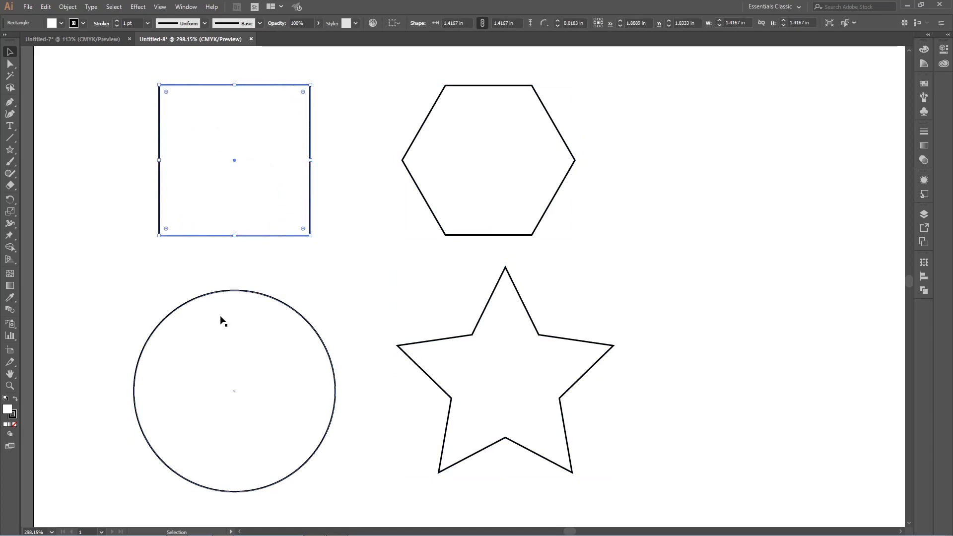
# Step: Reshape the circle into a pie, trying a quarter slice before leaving only a wedge missing at its upper right
pyautogui.click(248, 315)
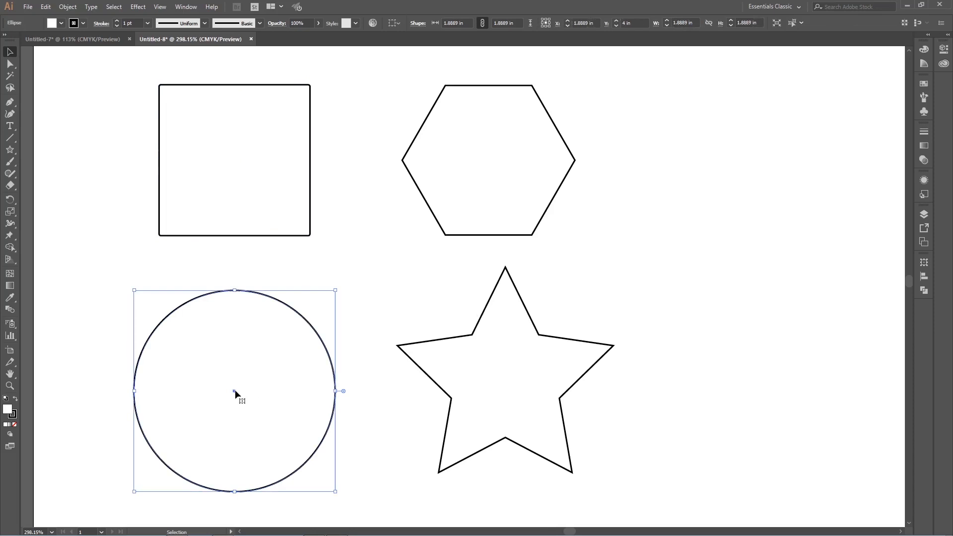
pyautogui.moveTo(345, 391)
pyautogui.mouseDown()
pyautogui.moveTo(357, 387)
pyautogui.moveTo(365, 344)
pyautogui.moveTo(267, 272)
pyautogui.moveTo(358, 388)
pyautogui.moveTo(341, 398)
pyautogui.mouseUp()
pyautogui.moveTo(345, 392); pyautogui.dragTo(242, 487)
pyautogui.click(386, 395)
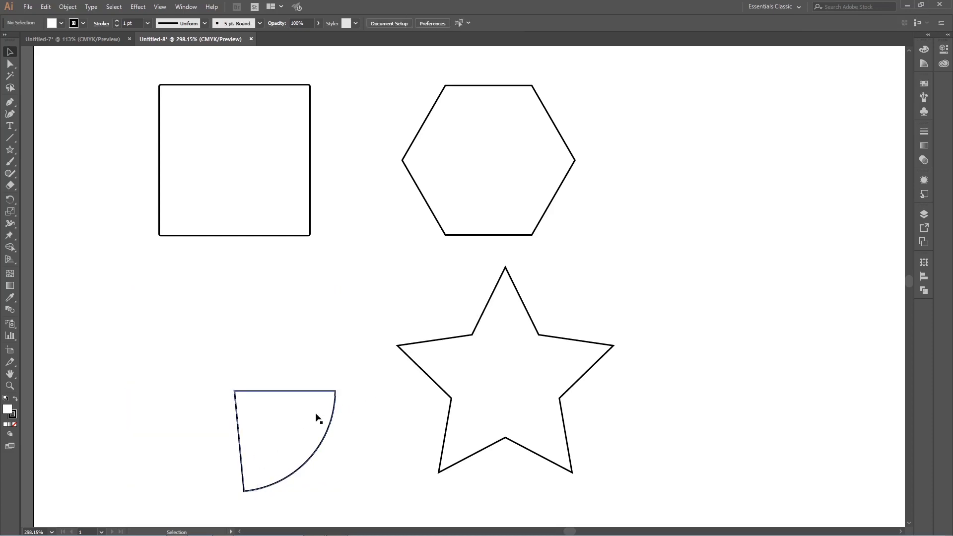
pyautogui.click(252, 491)
pyautogui.moveTo(244, 499); pyautogui.dragTo(323, 313)
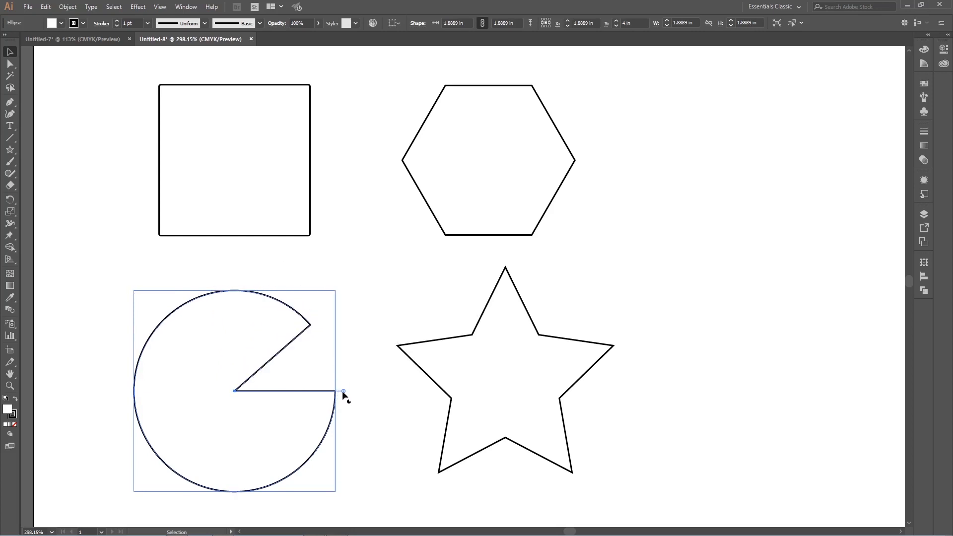
# Step: Widen the pie's missing wedge downward and slightly upward to form an open mouth, and deselect it
pyautogui.moveTo(344, 392); pyautogui.dragTo(326, 464)
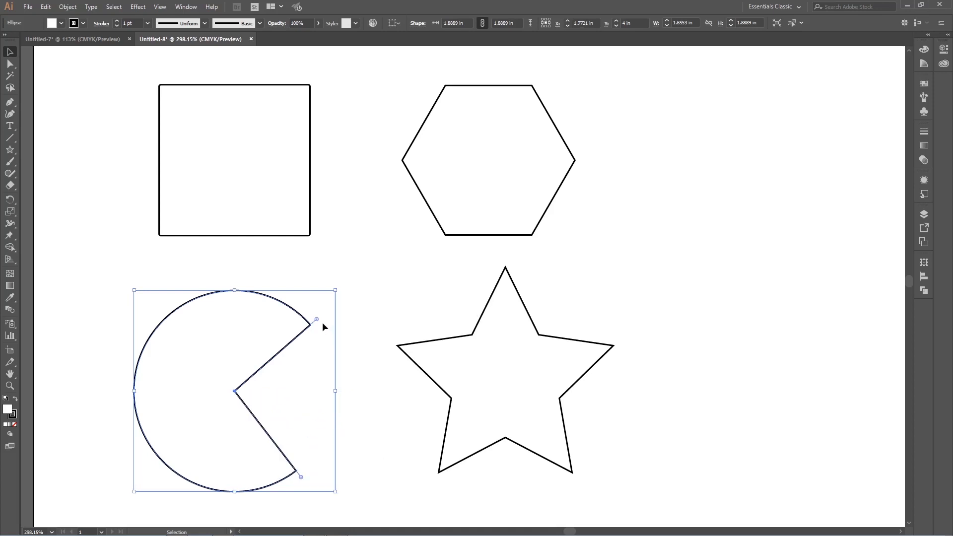
pyautogui.moveTo(320, 320); pyautogui.dragTo(318, 314)
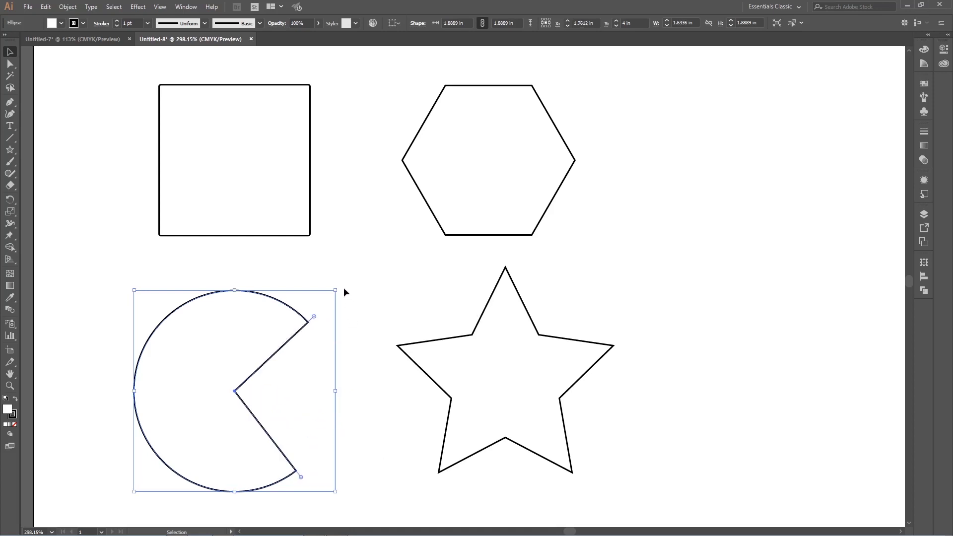
pyautogui.click(107, 165)
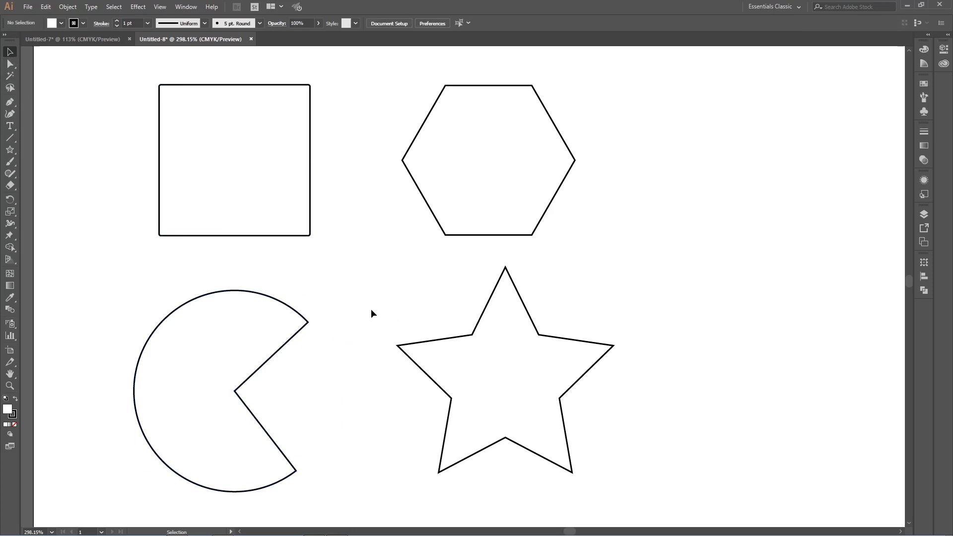
# Step: Undo the pie edits on the lower-left shape until it is a full circle
pyautogui.click(260, 325)
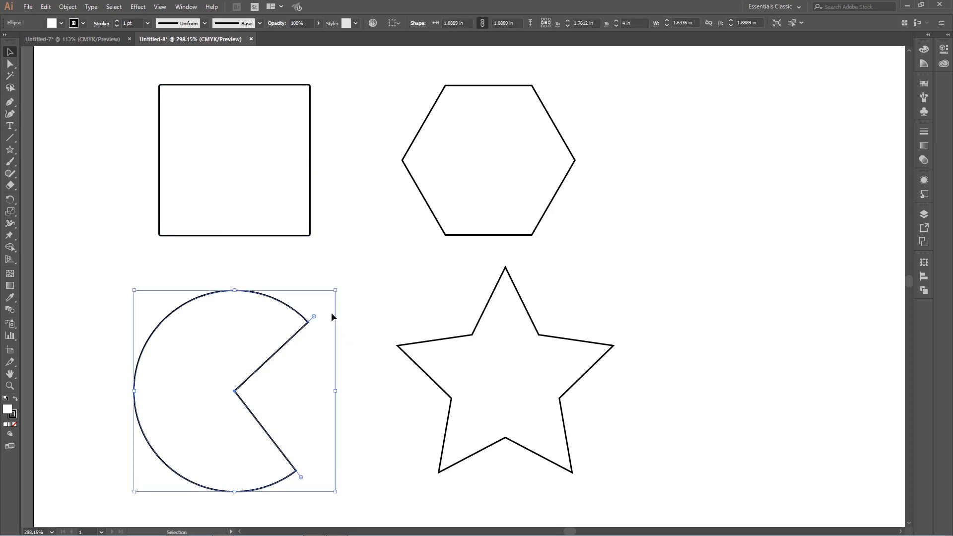
pyautogui.press('a')
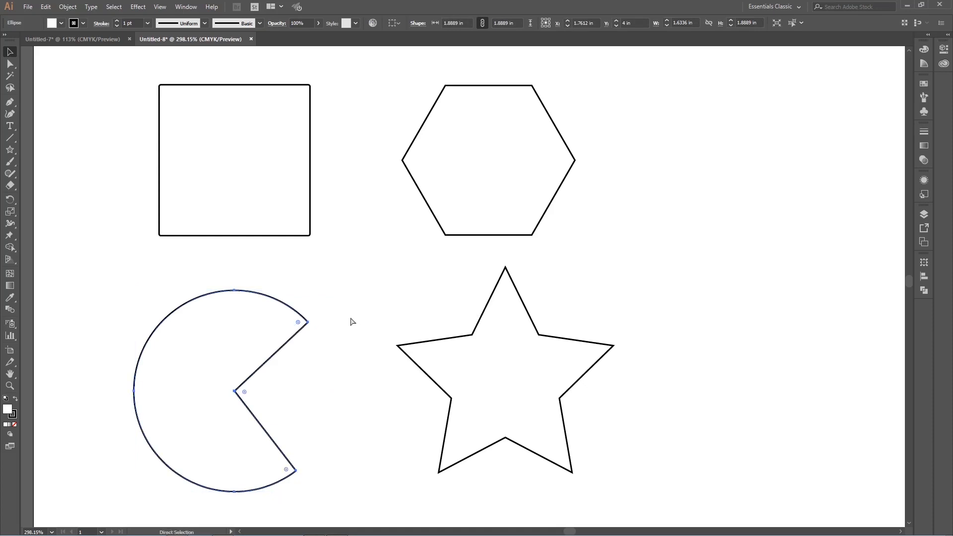
pyautogui.hotkey('ctrl', 'z')
pyautogui.hotkey('ctrl', 'z')
pyautogui.hotkey('ctrl', 'z')
pyautogui.hotkey('ctrl', 'z')
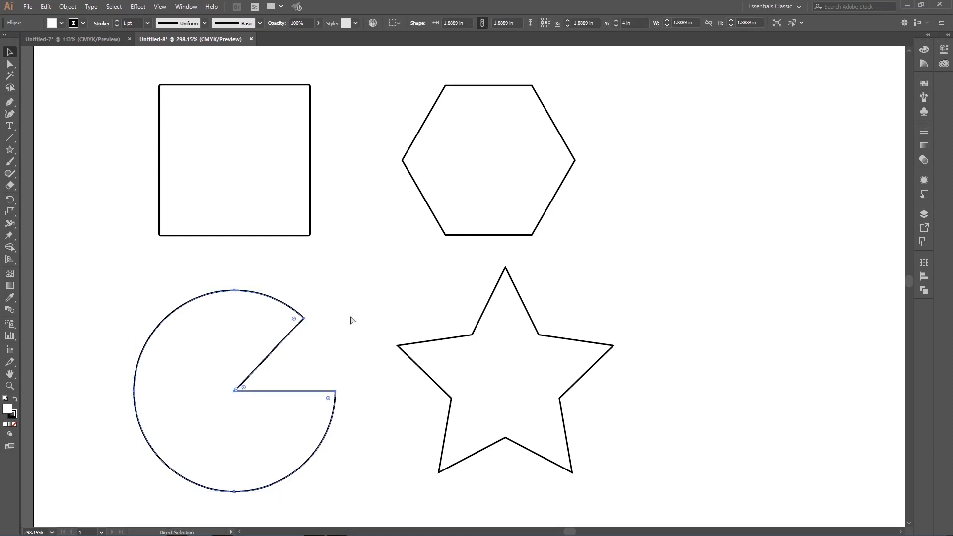
pyautogui.hotkey('ctrl', 'z')
pyautogui.hotkey('ctrl', 'z')
pyautogui.hotkey('ctrl', 'z')
pyautogui.hotkey('ctrl', 'z')
pyautogui.hotkey('ctrl', 'z')
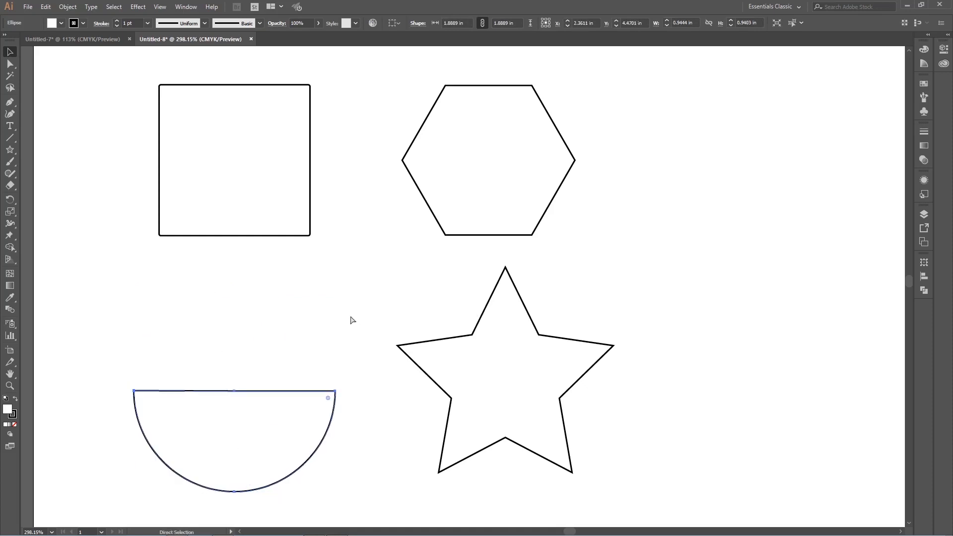
pyautogui.press('v')
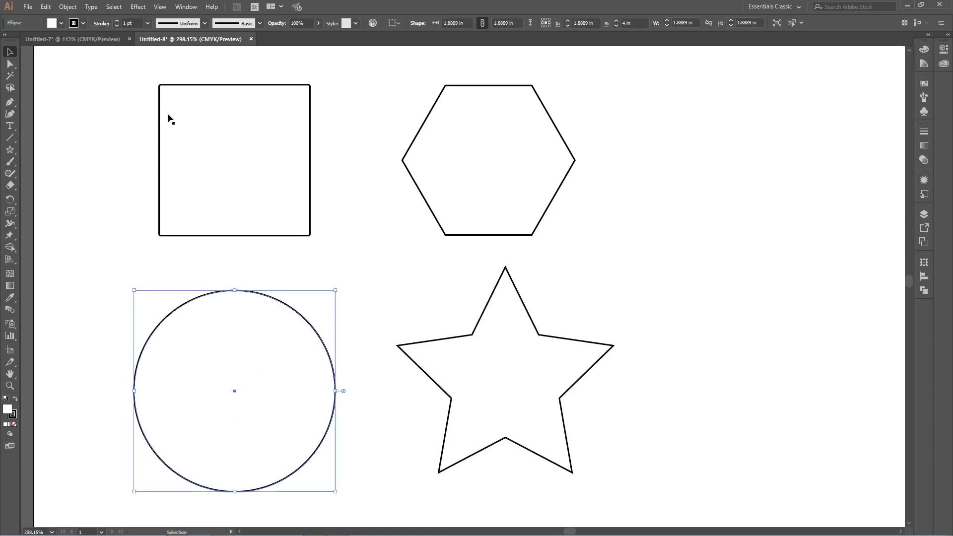
# Step: Try rounding the hexagon's corners, first fully into a circle and then only moderately, undoing each attempt
pyautogui.click(499, 212)
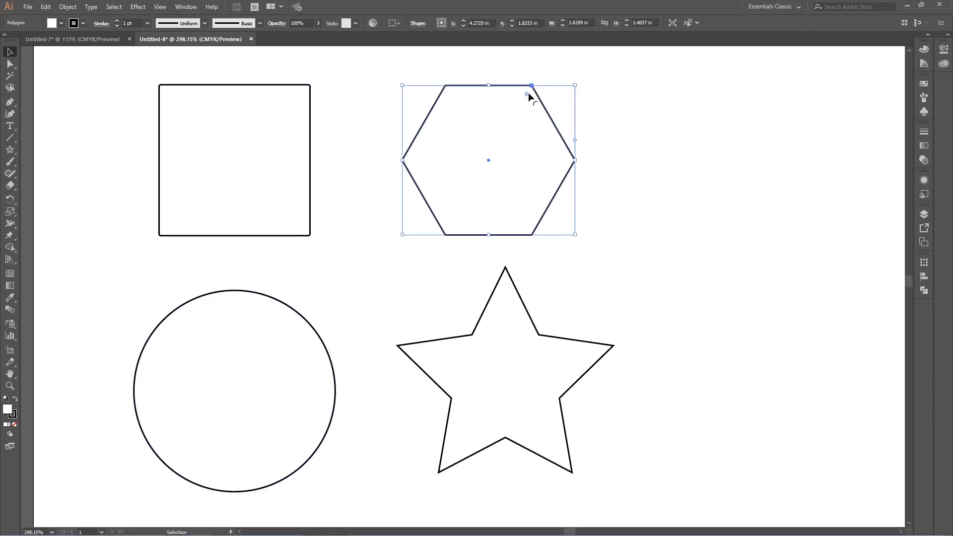
pyautogui.moveTo(526, 93); pyautogui.dragTo(474, 205)
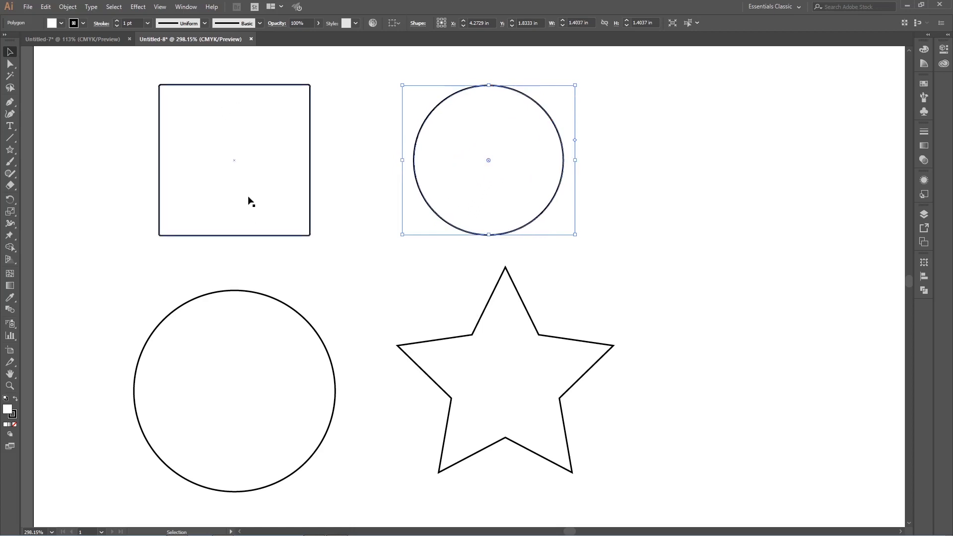
pyautogui.press('a')
pyautogui.hotkey('ctrl', 'z')
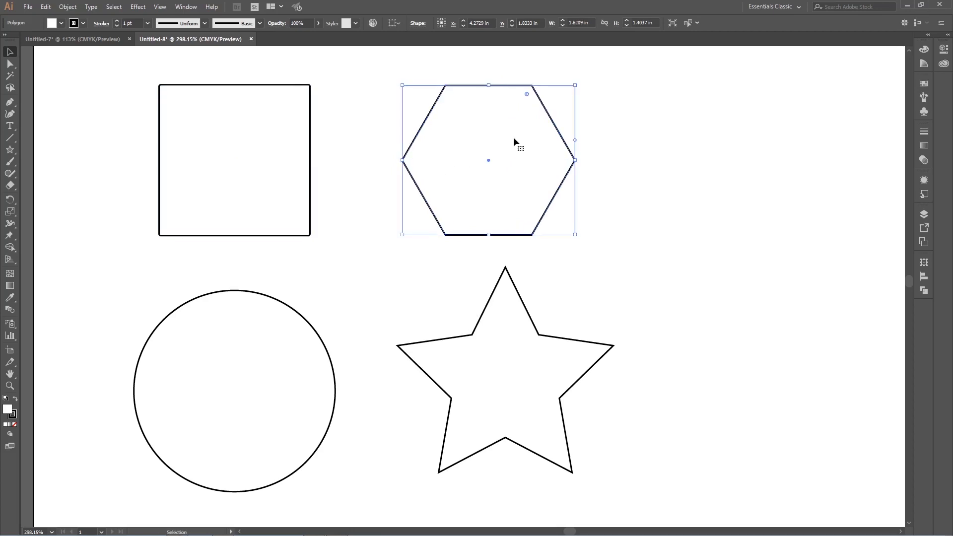
pyautogui.moveTo(526, 93)
pyautogui.mouseDown()
pyautogui.moveTo(566, 68)
pyautogui.moveTo(520, 131)
pyautogui.moveTo(534, 90)
pyautogui.moveTo(523, 109)
pyautogui.mouseUp()
pyautogui.click(620, 144)
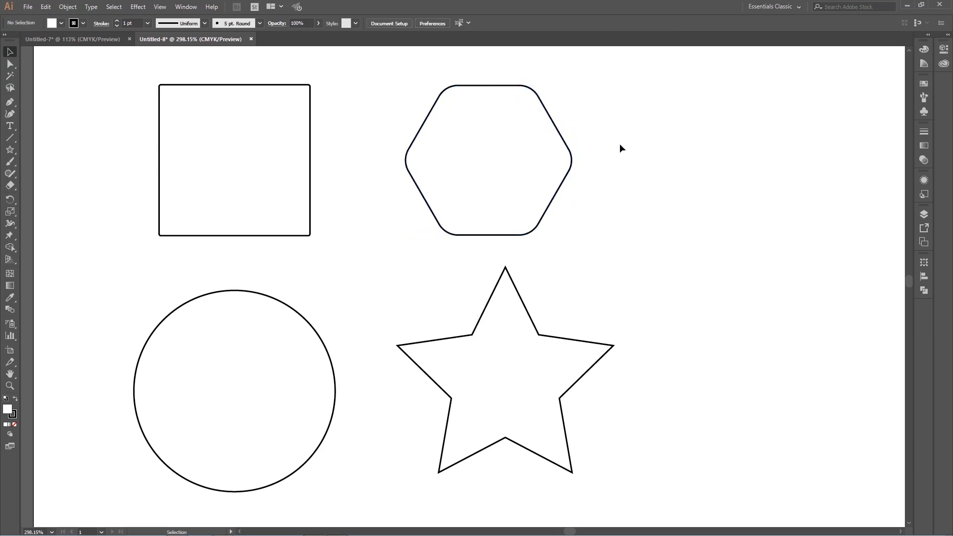
pyautogui.hotkey('ctrl', 'z')
# Step: Try rotating the square about its centre, first into a near-diamond and then to a smaller tilt
pyautogui.click(298, 211)
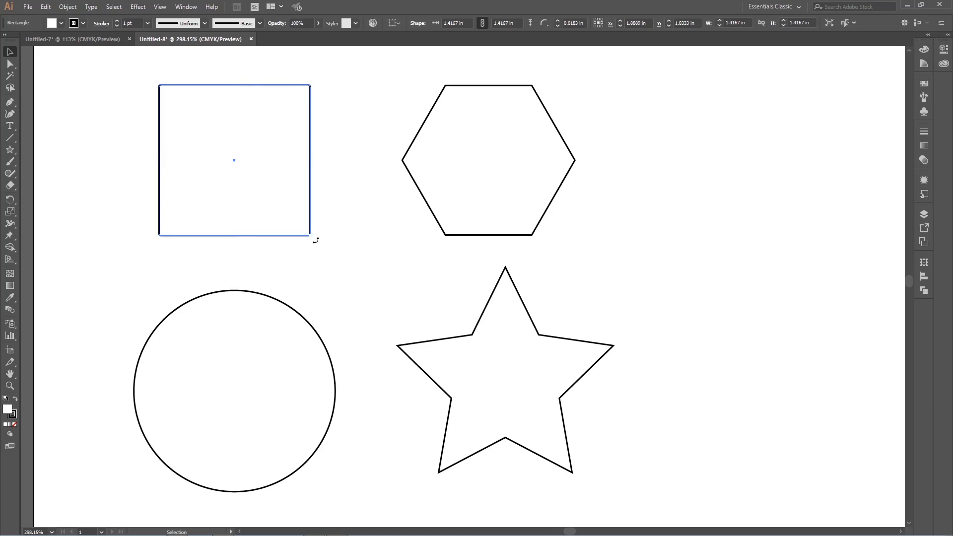
pyautogui.moveTo(316, 241); pyautogui.dragTo(232, 236)
pyautogui.click(356, 165)
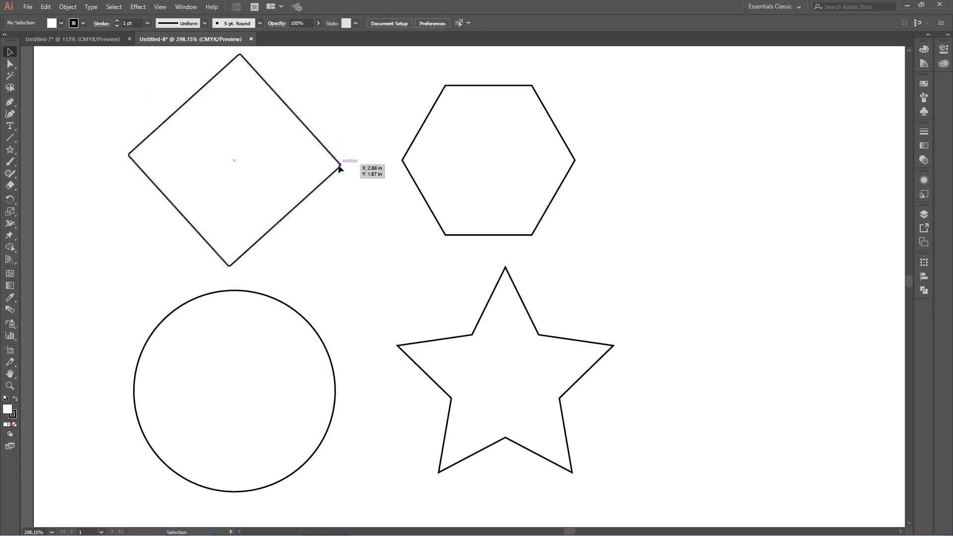
pyautogui.click(346, 166)
pyautogui.moveTo(346, 166); pyautogui.dragTo(254, 211)
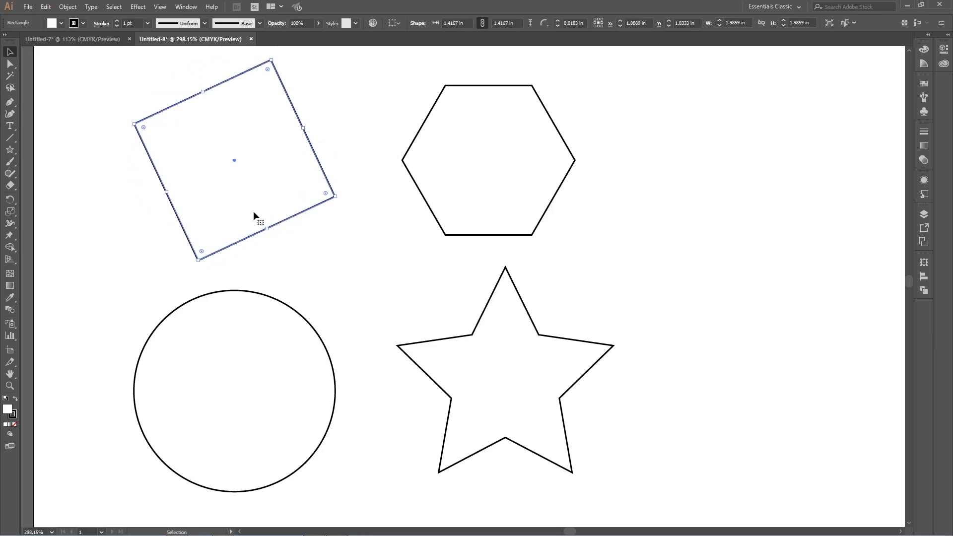
# Step: Try rotating the hexagon about its centre, once clockwise and once more to a slightly different angle
pyautogui.click(521, 211)
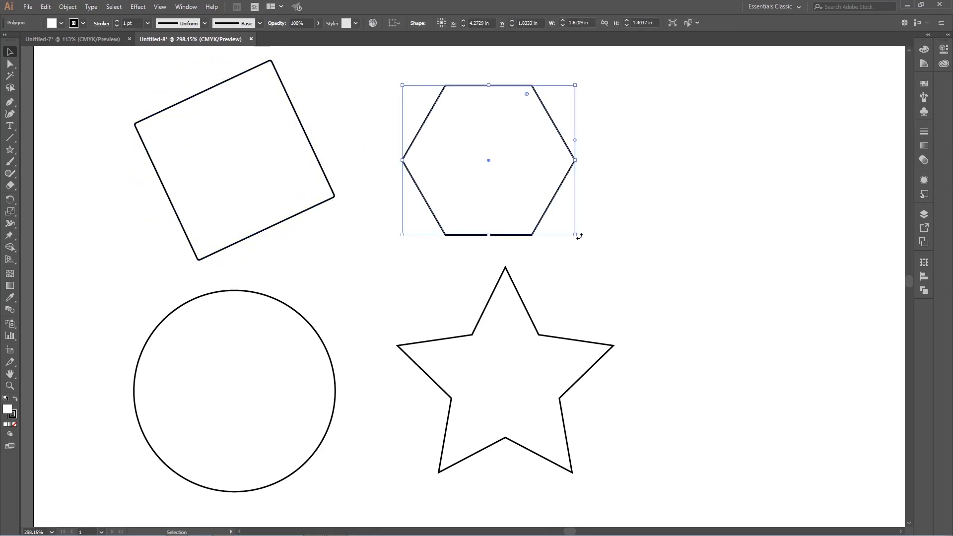
pyautogui.moveTo(579, 235); pyautogui.dragTo(425, 245)
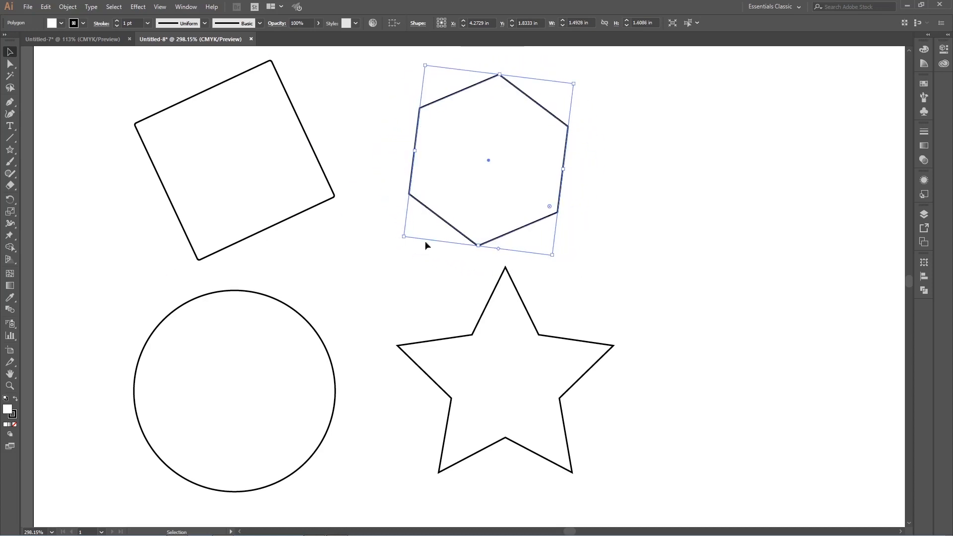
pyautogui.moveTo(553, 256); pyautogui.dragTo(617, 163)
pyautogui.hotkey('ctrl', 'z')
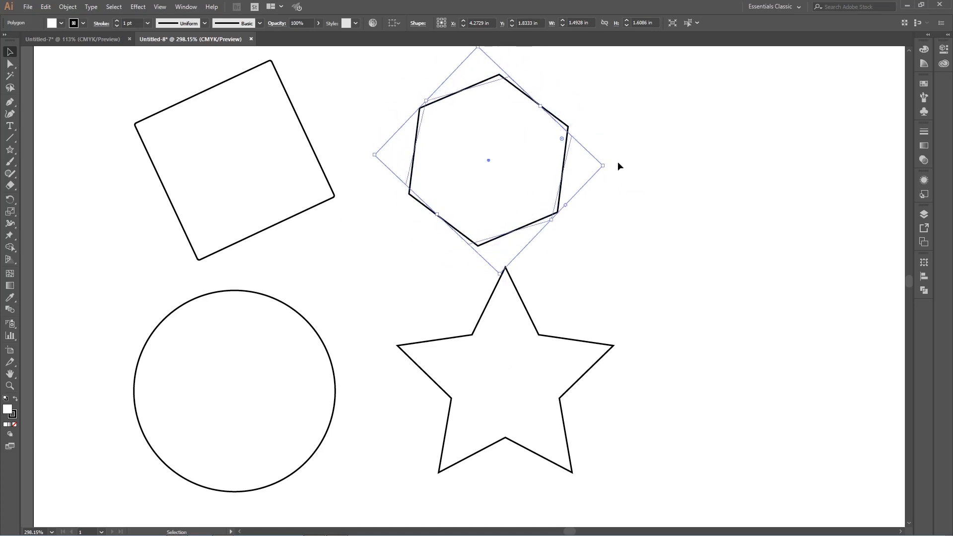
# Step: Undo the rotations of the hexagon and the square, and clear the selection
pyautogui.click(298, 336)
pyautogui.click(513, 365)
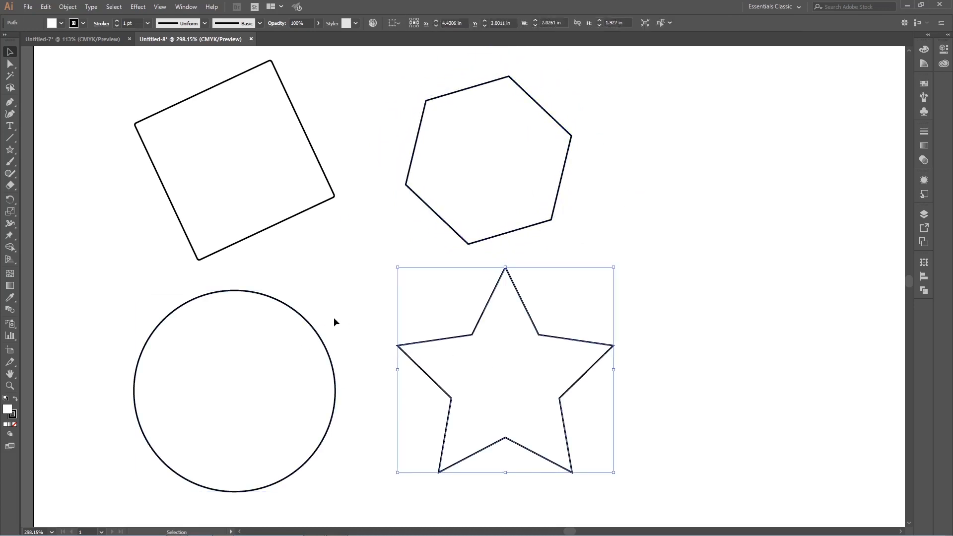
pyautogui.hotkey('ctrl', 'z')
pyautogui.hotkey('ctrl', 'z')
pyautogui.hotkey('ctrl', 'z')
pyautogui.hotkey('ctrl', 'z')
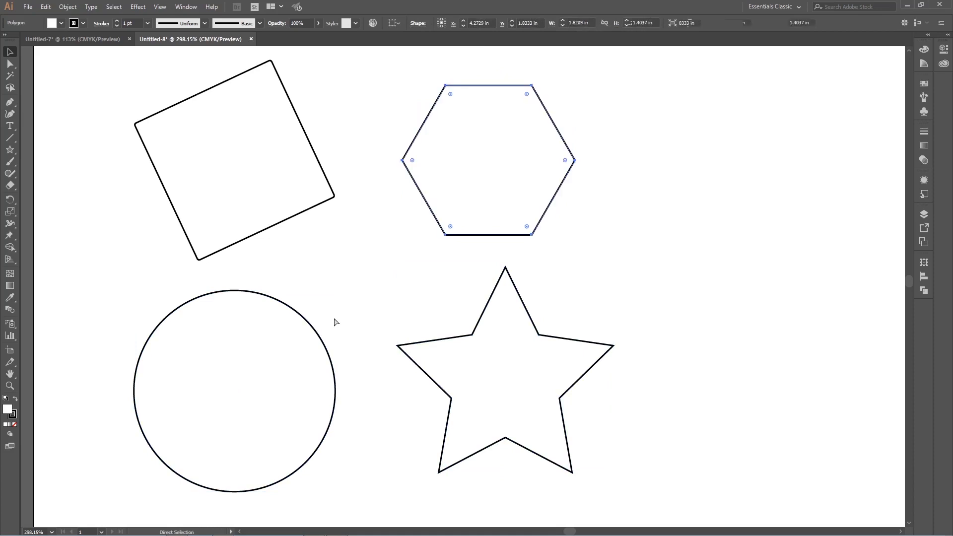
pyautogui.hotkey('ctrl', 'z')
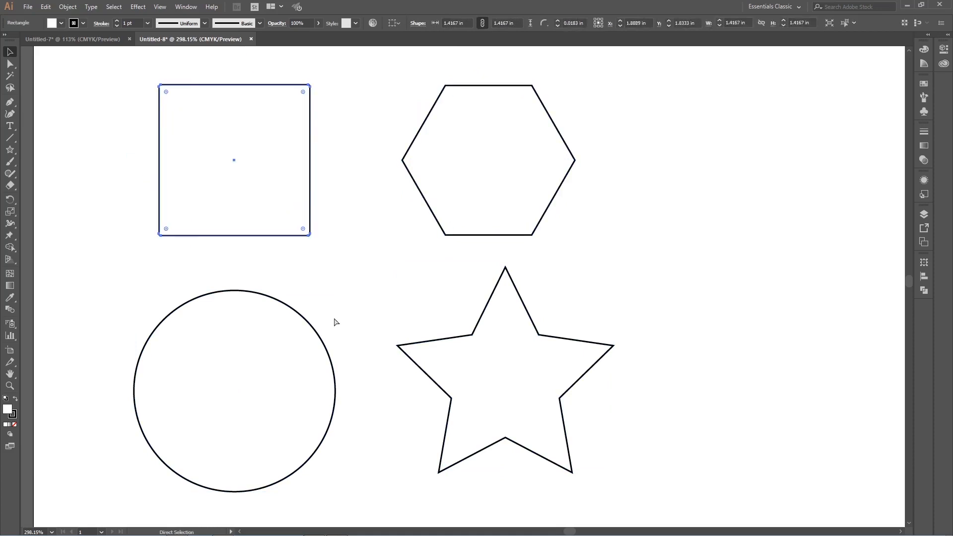
pyautogui.click(353, 149)
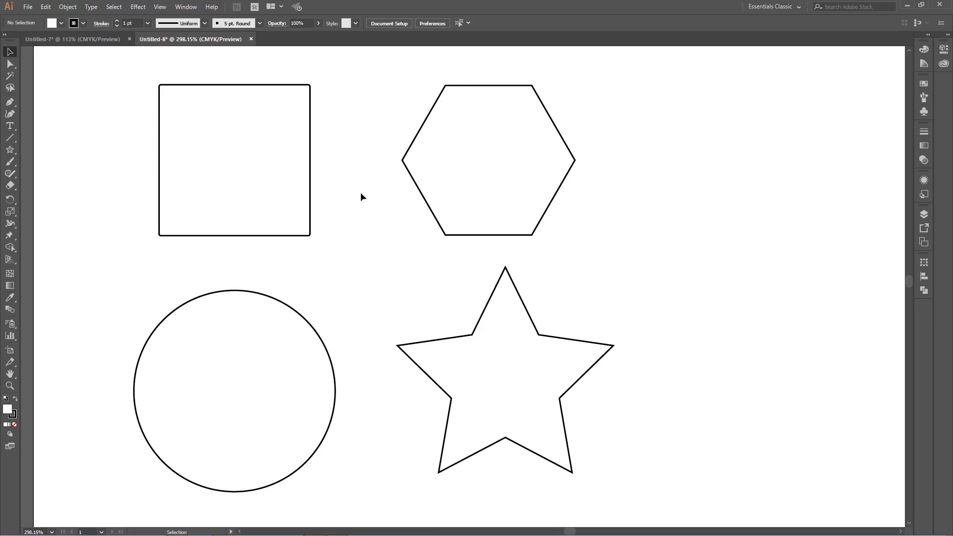
# Step: Move all four shapes together toward the artboard's centre, to about X 4.34 in and Y 3.94 in, and deselect them
pyautogui.click(491, 205)
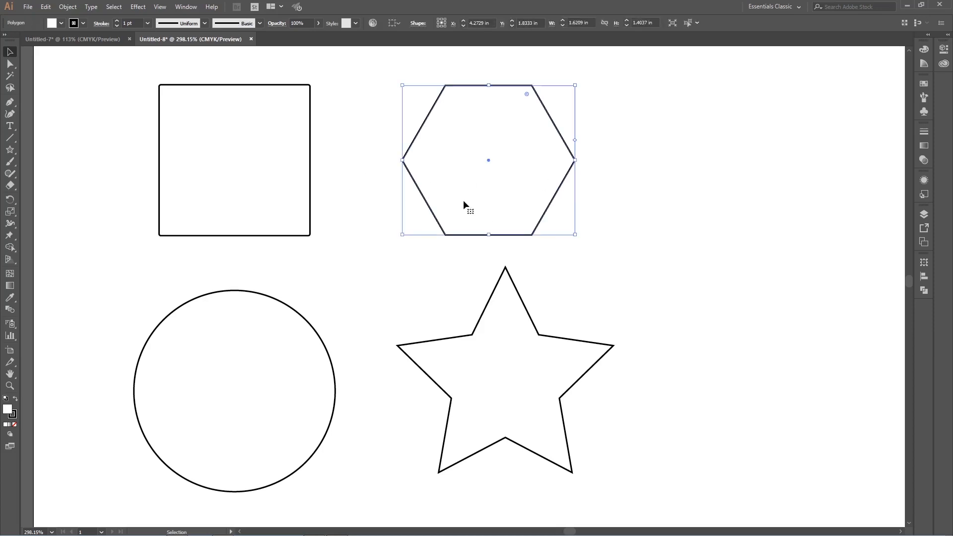
pyautogui.press('a')
pyautogui.hscroll(2, 464, 203)
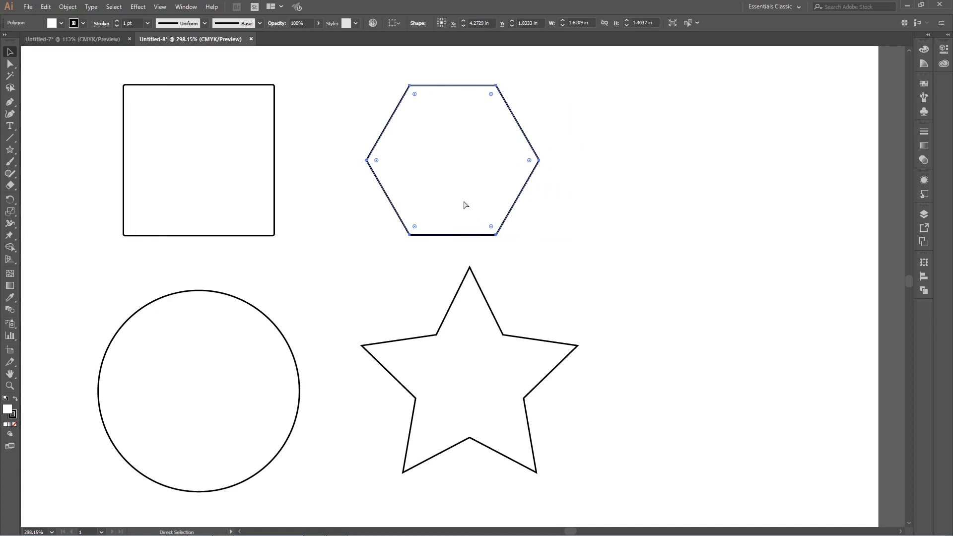
pyautogui.press('v')
pyautogui.scroll(-1, 436, 203)
pyautogui.scroll(2, 436, 203)
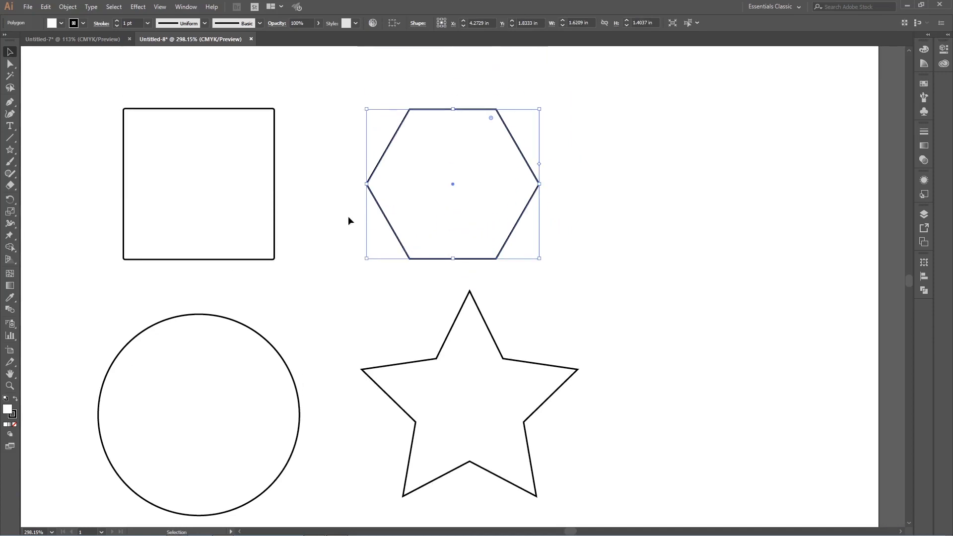
pyautogui.scroll(-2, 345, 216)
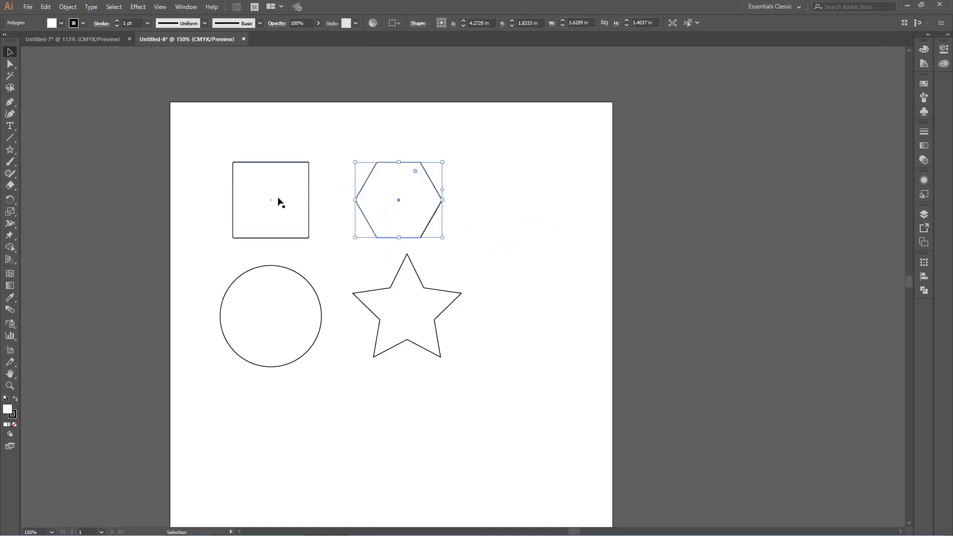
pyautogui.moveTo(202, 154); pyautogui.dragTo(479, 367)
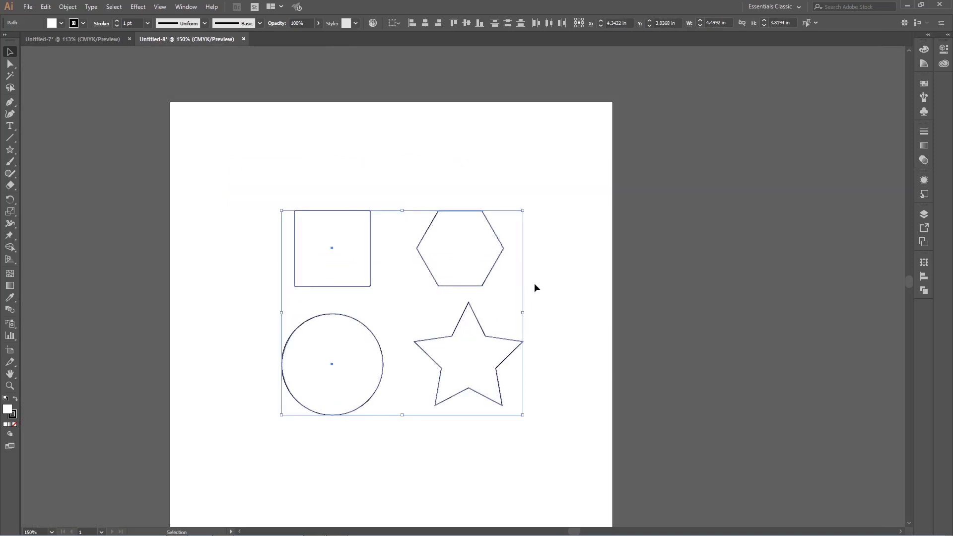
pyautogui.click(551, 285)
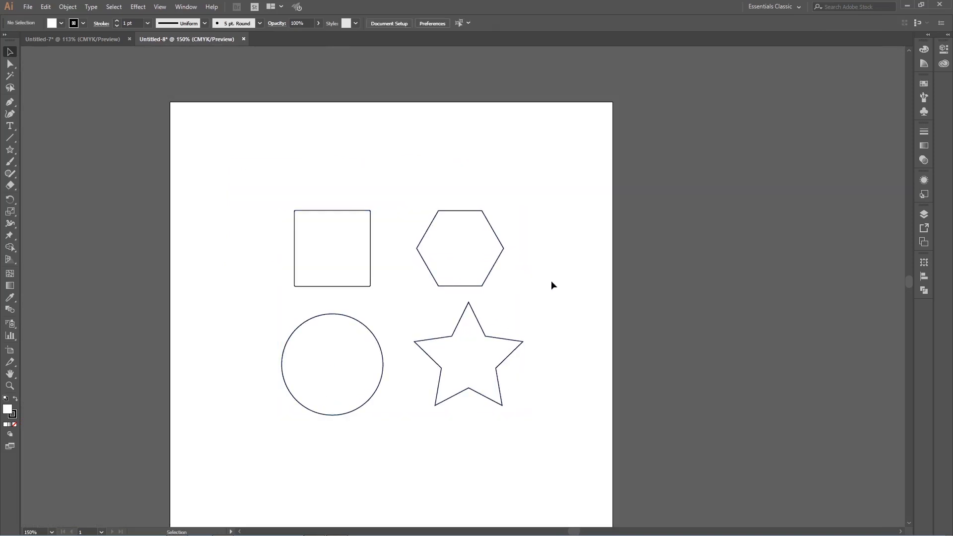
# Step: Expand the collapsed panels, and shift the square slightly down and right to about X 3.10 in, Y 2.79 in
pyautogui.click(354, 254)
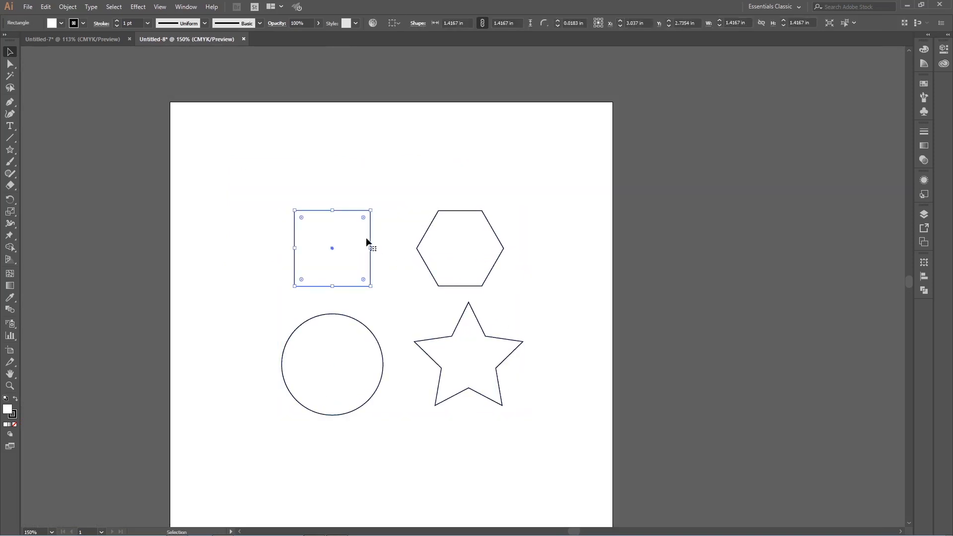
pyautogui.click(927, 35)
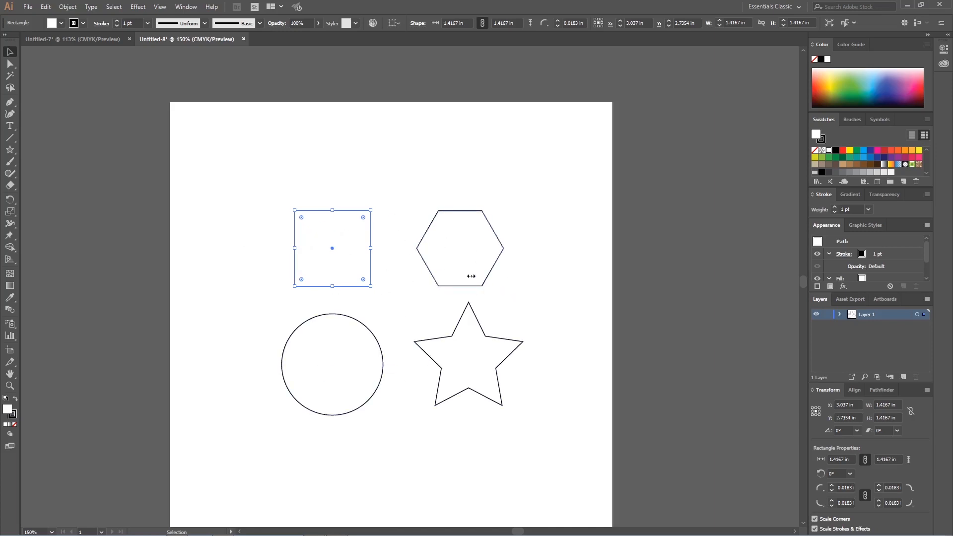
pyautogui.click(252, 252)
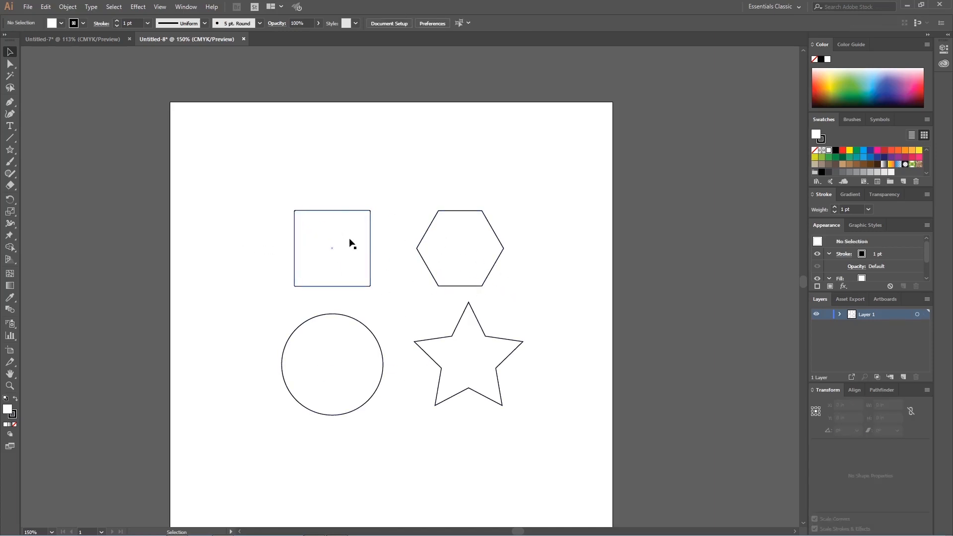
pyautogui.moveTo(349, 243)
pyautogui.mouseDown()
pyautogui.moveTo(176, 216)
pyautogui.moveTo(374, 237)
pyautogui.moveTo(355, 239)
pyautogui.mouseUp()
pyautogui.click(364, 150)
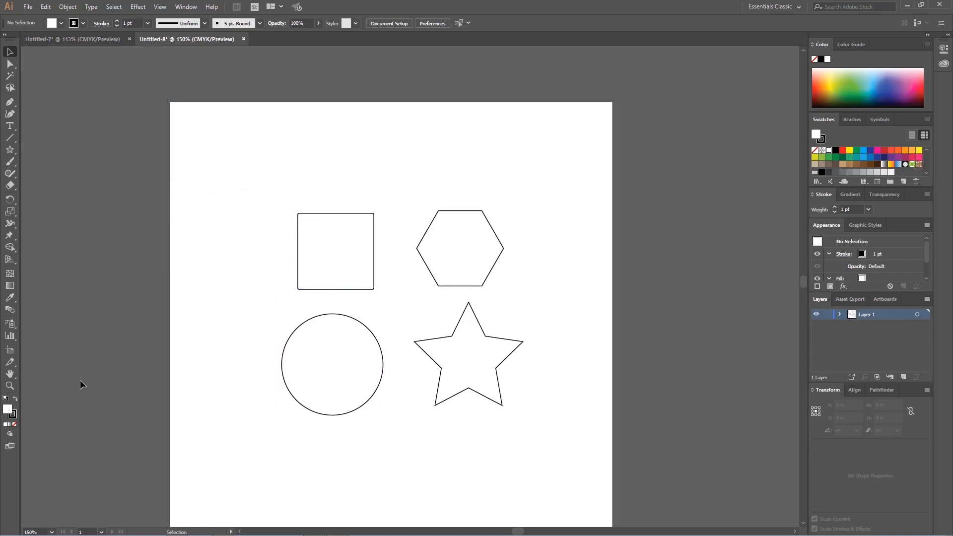
# Step: Fill the square with the bright turquoise 00FCE9 and deselect it
pyautogui.click(332, 266)
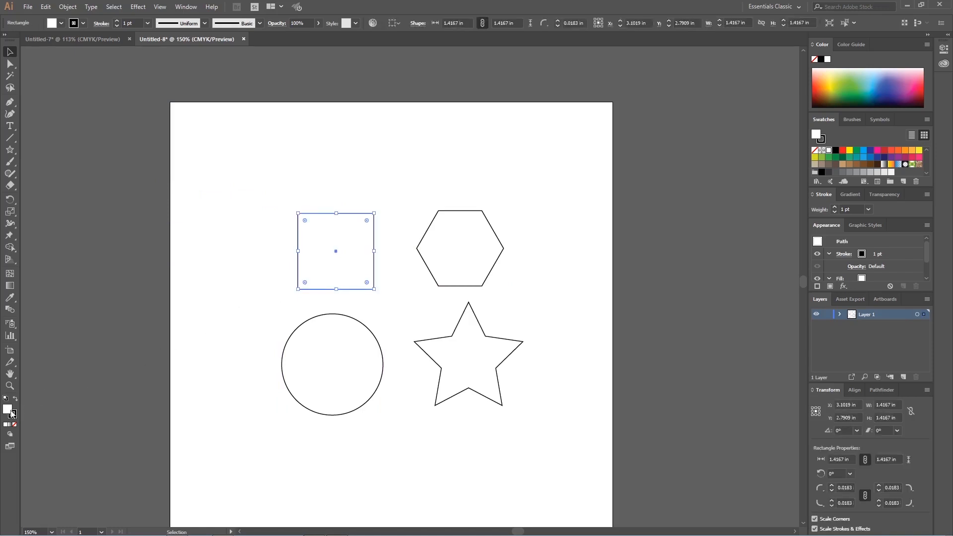
pyautogui.doubleClick(7, 409)
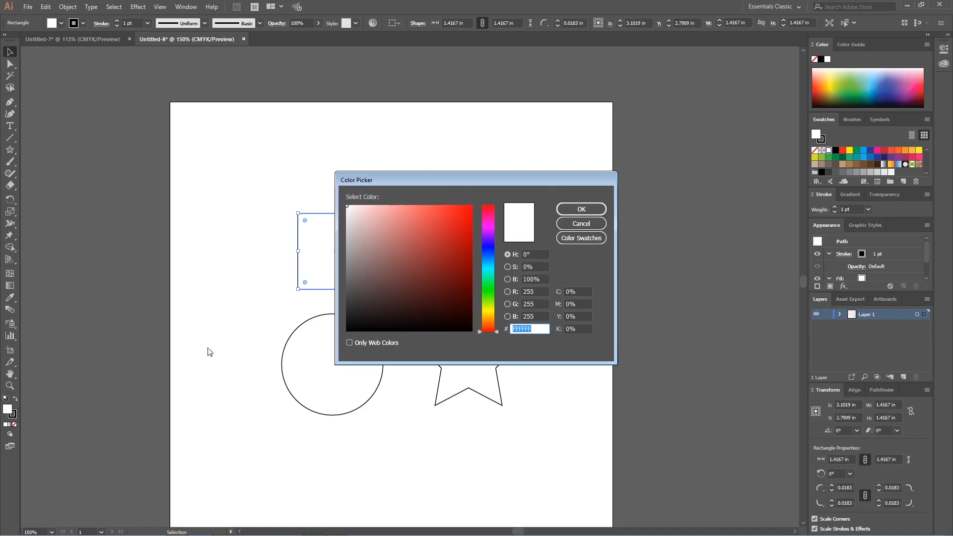
pyautogui.moveTo(463, 181); pyautogui.dragTo(638, 111)
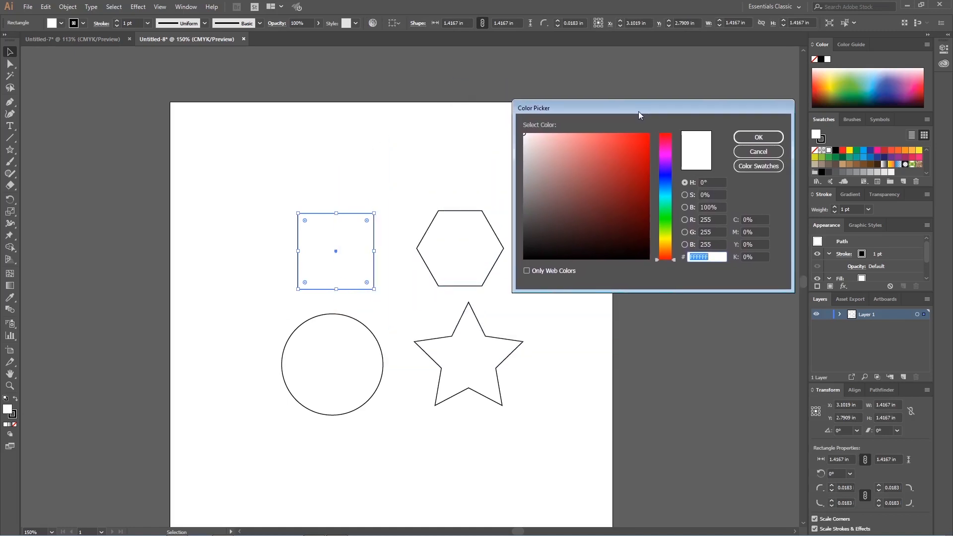
pyautogui.moveTo(602, 187)
pyautogui.mouseDown()
pyautogui.moveTo(634, 153)
pyautogui.moveTo(645, 164)
pyautogui.mouseUp()
pyautogui.click(663, 174)
pyautogui.click(664, 197)
pyautogui.click(649, 135)
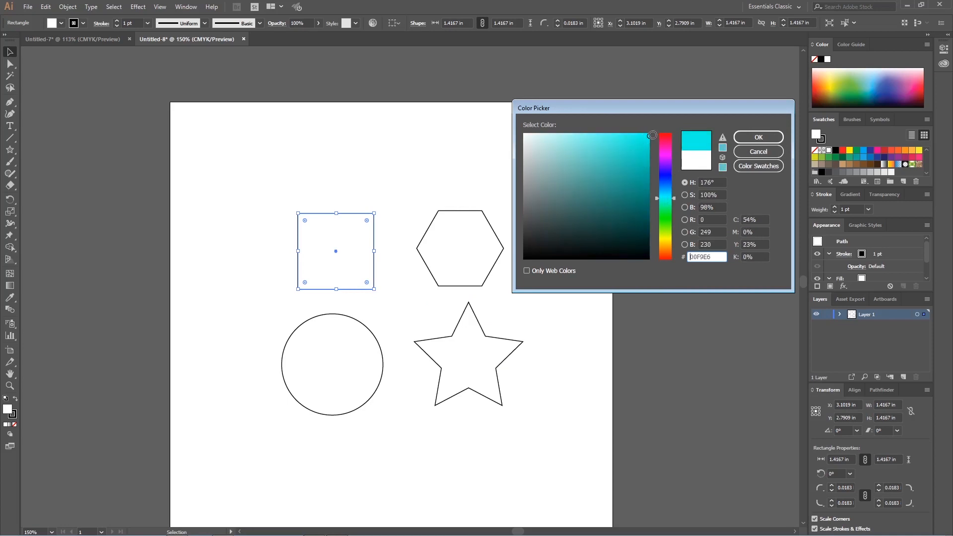
pyautogui.click(751, 141)
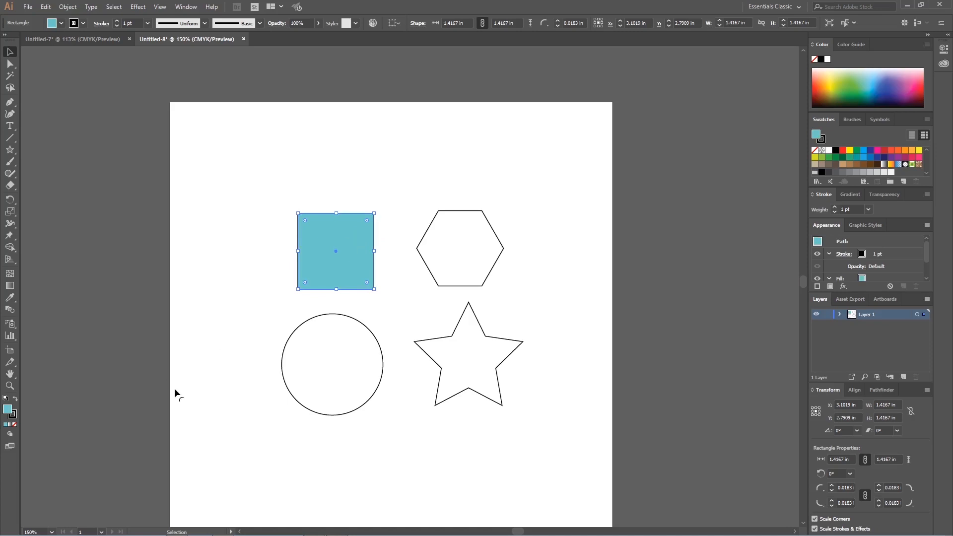
pyautogui.click(266, 236)
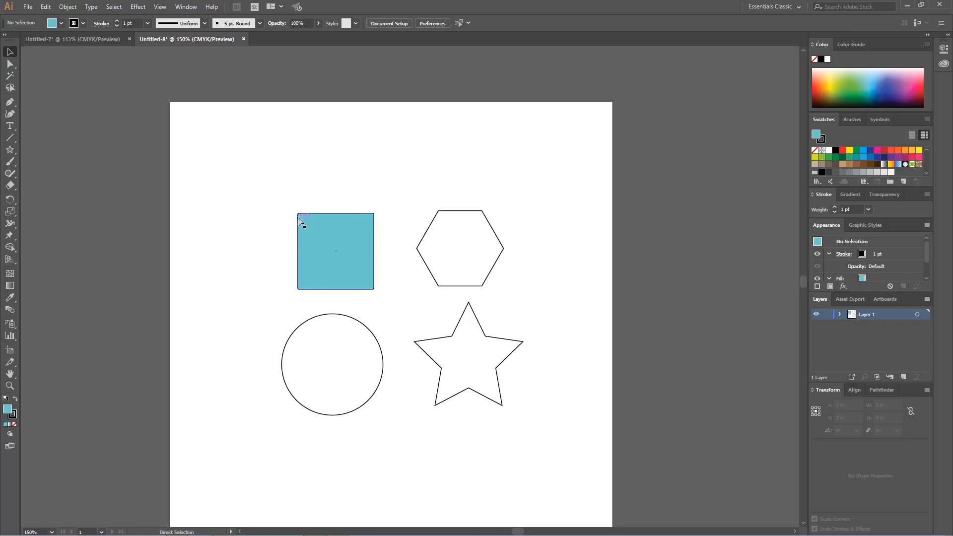
# Step: Change the square's stroke colour to bright yellow FFF800 and deselect it
pyautogui.hotkey('ctrl', '=')
pyautogui.hotkey('ctrl', '=')
pyautogui.hotkey('ctrl', '=')
pyautogui.moveTo(300, 223); pyautogui.dragTo(418, 224)
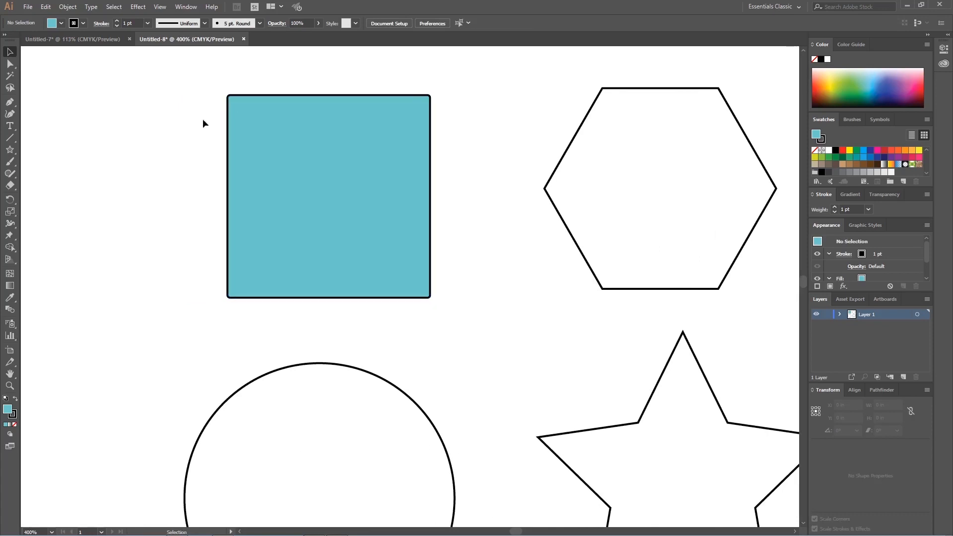
pyautogui.click(248, 135)
pyautogui.click(15, 415)
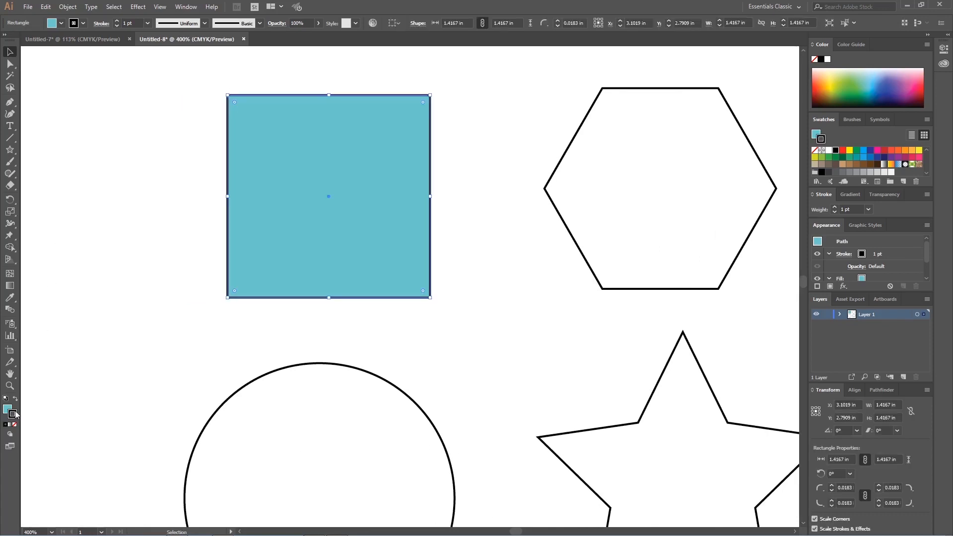
pyautogui.doubleClick(15, 415)
pyautogui.click(664, 239)
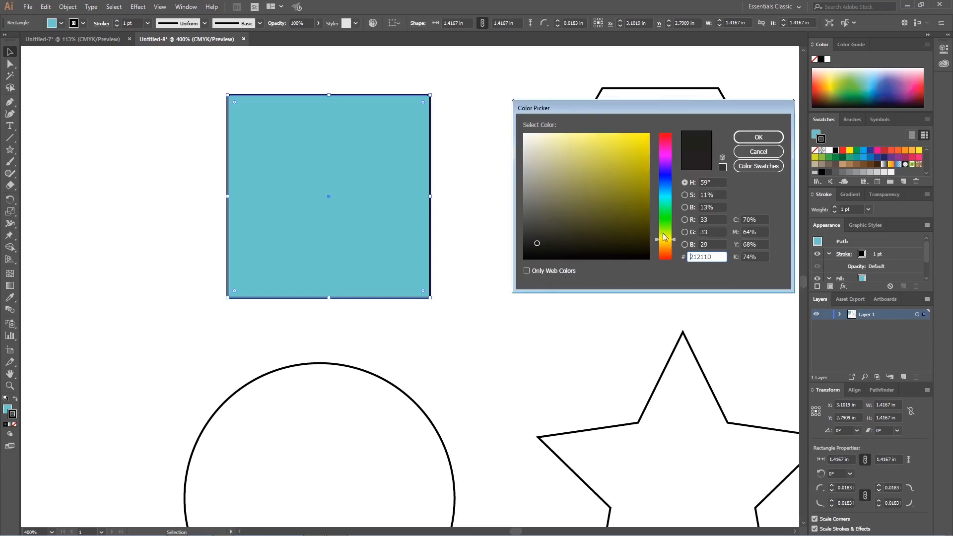
pyautogui.click(648, 134)
pyautogui.click(759, 137)
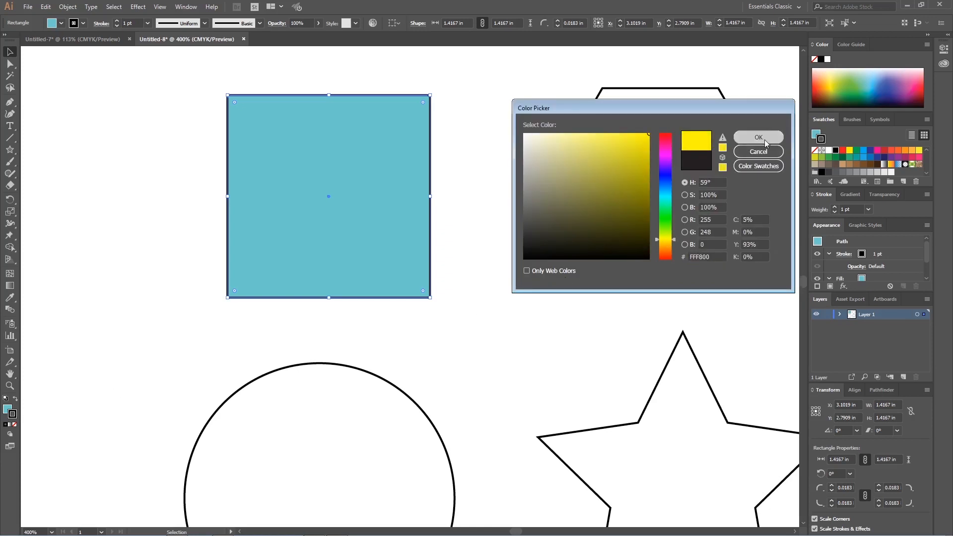
pyautogui.click(479, 217)
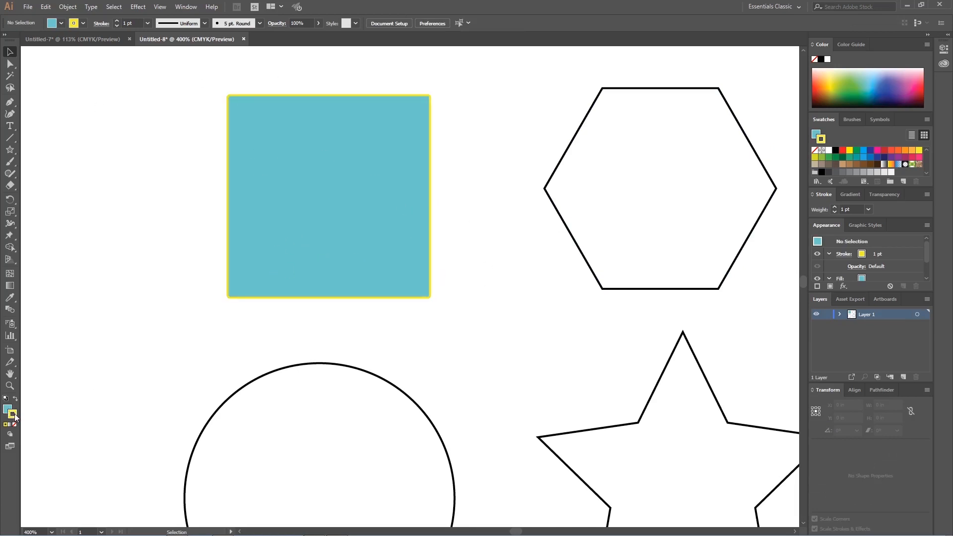
# Step: Remove the stroke from the square and deselect it
pyautogui.click(302, 147)
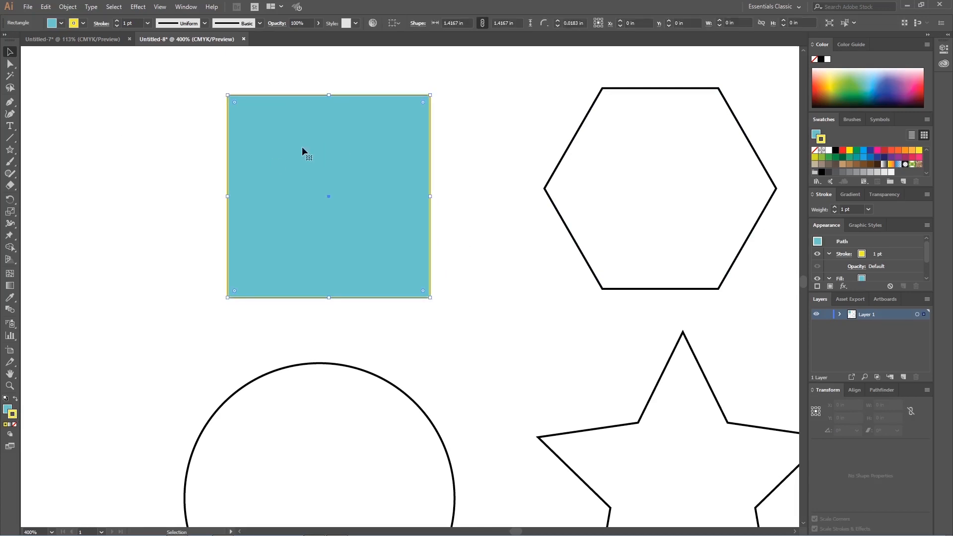
pyautogui.click(15, 425)
pyautogui.click(152, 343)
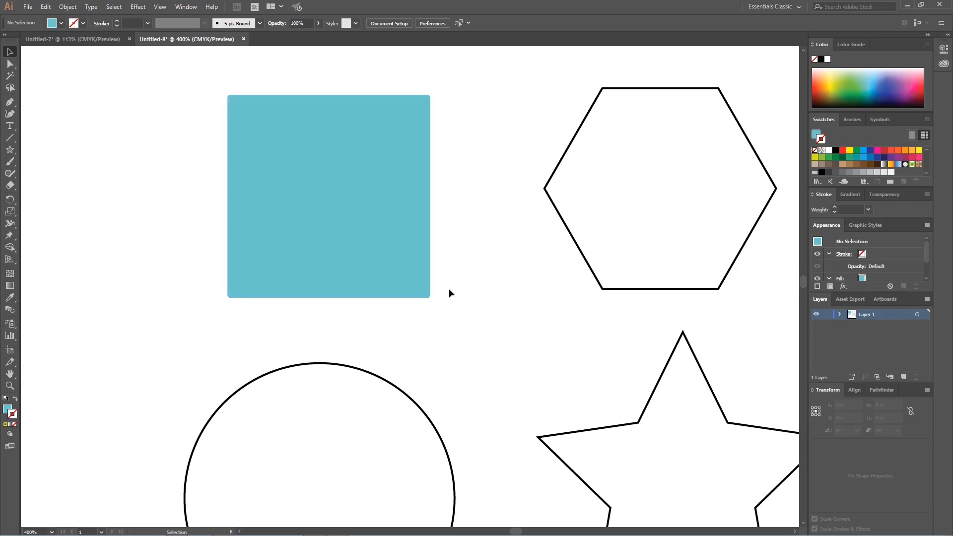
# Step: Give the hexagon a green stroke colour and swap its fill and stroke so the green becomes the fill
pyautogui.moveTo(544, 291); pyautogui.dragTo(438, 281)
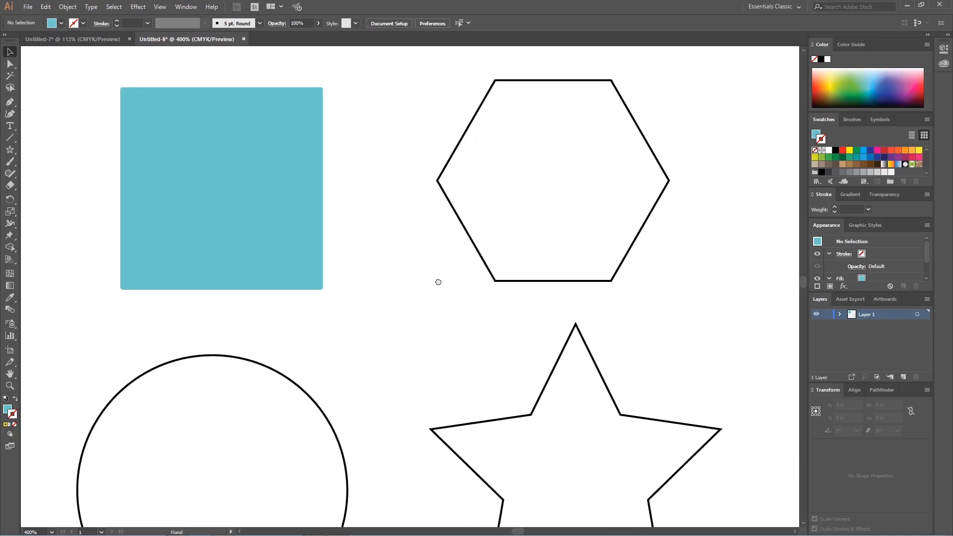
pyautogui.click(617, 183)
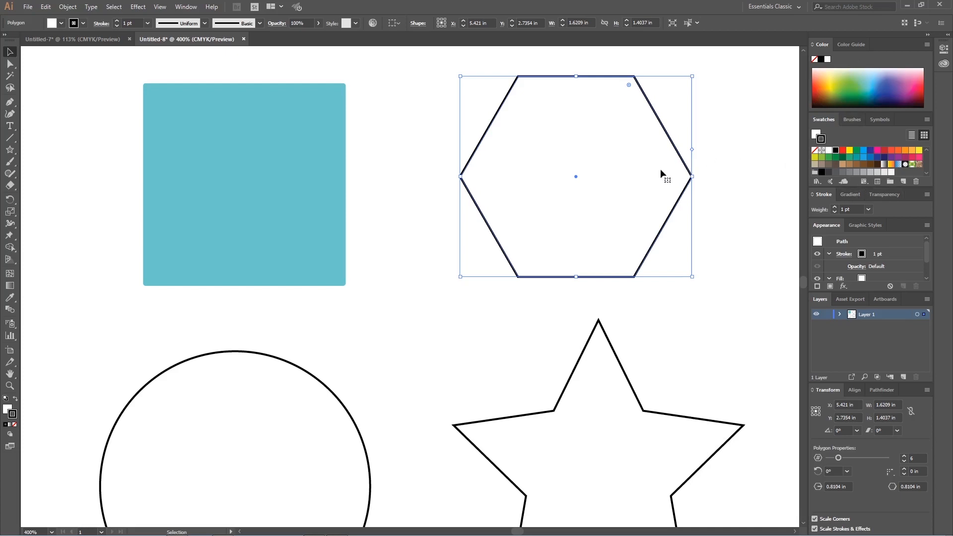
pyautogui.moveTo(859, 94)
pyautogui.mouseDown()
pyautogui.moveTo(842, 87)
pyautogui.moveTo(828, 95)
pyautogui.moveTo(891, 85)
pyautogui.moveTo(837, 67)
pyautogui.moveTo(829, 75)
pyautogui.moveTo(849, 92)
pyautogui.moveTo(836, 92)
pyautogui.moveTo(872, 94)
pyautogui.moveTo(893, 82)
pyautogui.moveTo(843, 84)
pyautogui.mouseUp()
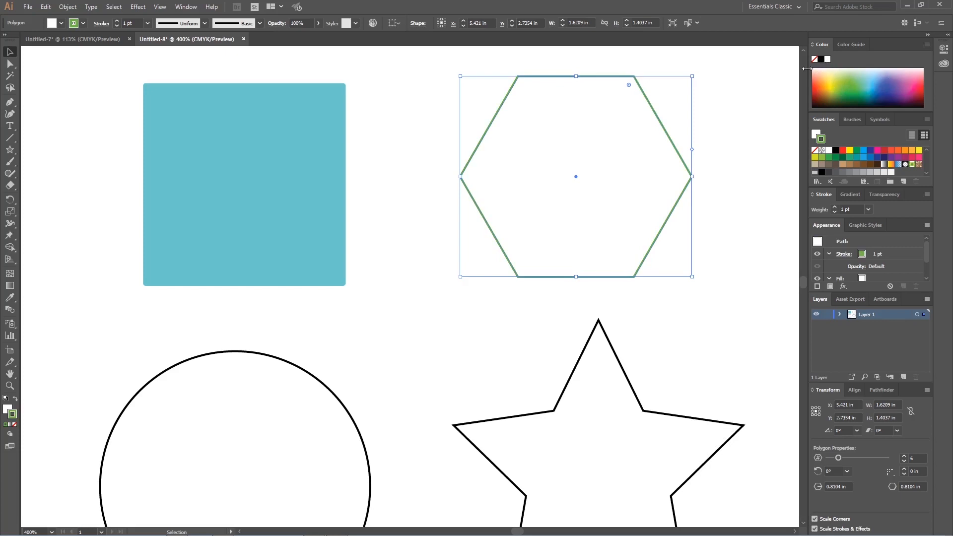
pyautogui.click(14, 400)
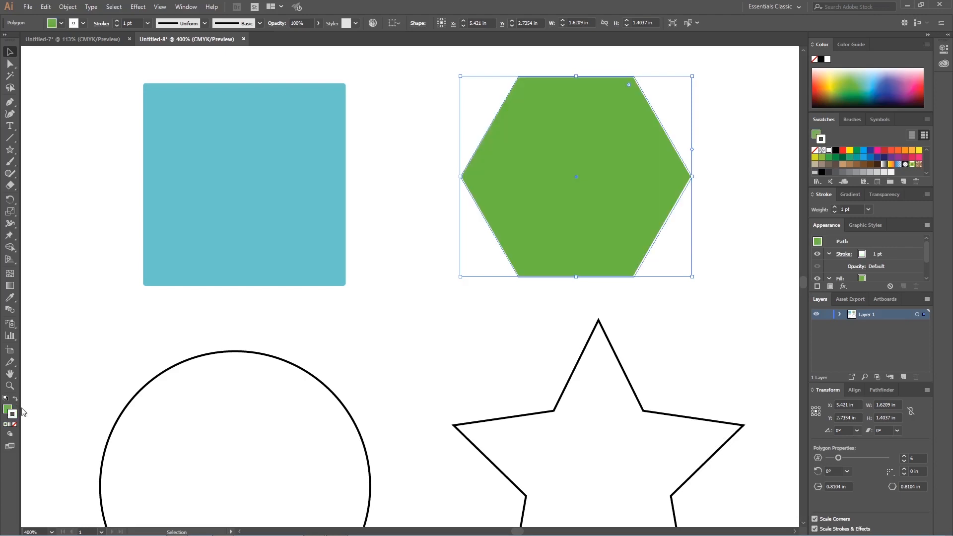
pyautogui.doubleClick(7, 410)
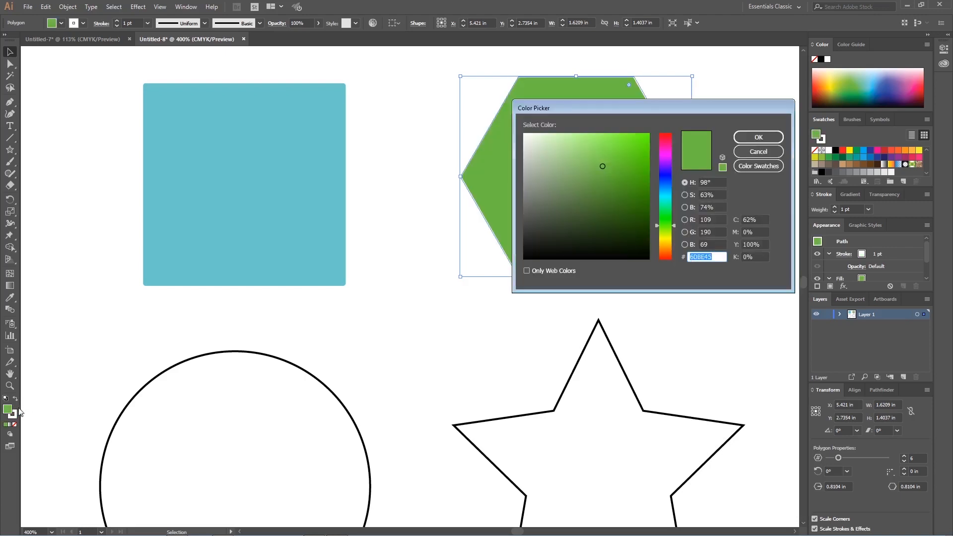
pyautogui.click(742, 154)
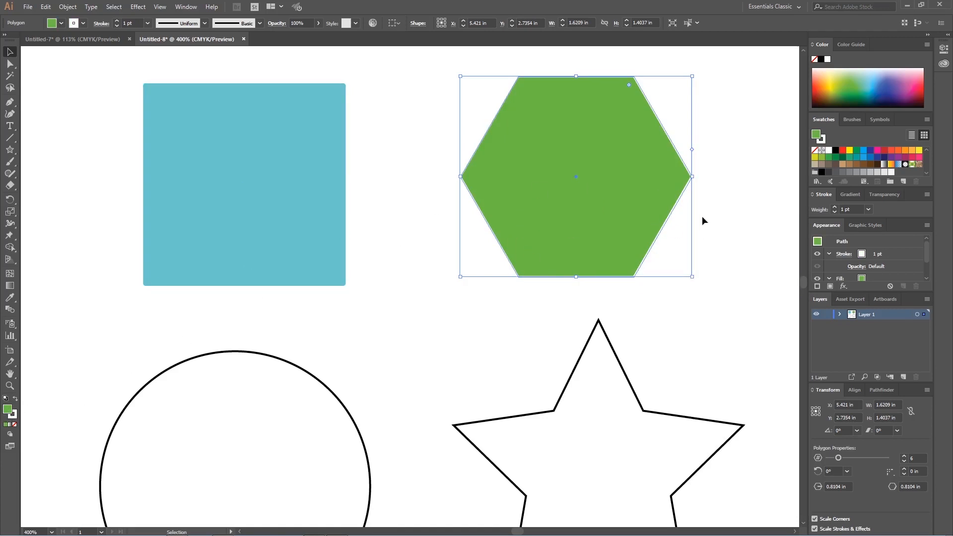
# Step: Try several fill colours for the hexagon from the colour spectrum, including pinkish red and green, ending on dark blue
pyautogui.click(897, 82)
pyautogui.click(920, 84)
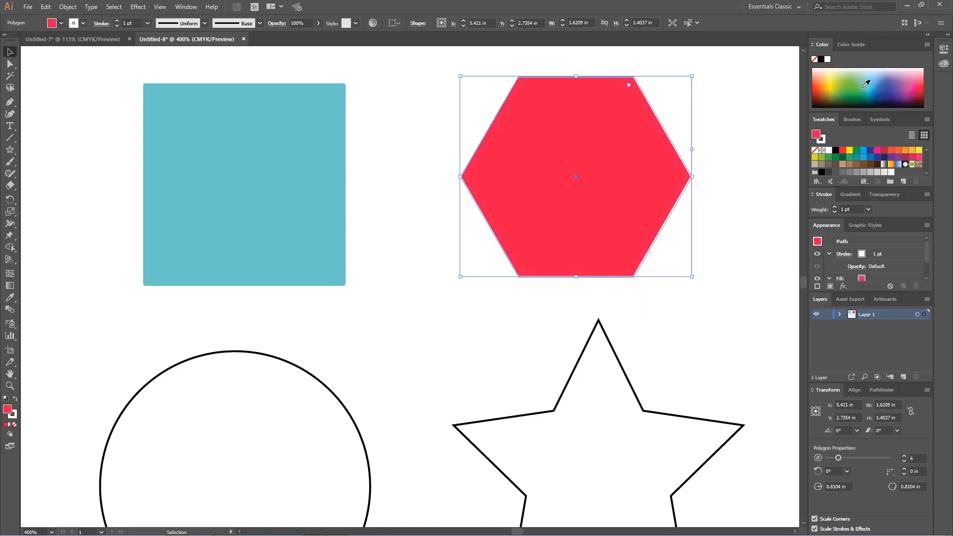
pyautogui.click(867, 83)
pyautogui.click(840, 89)
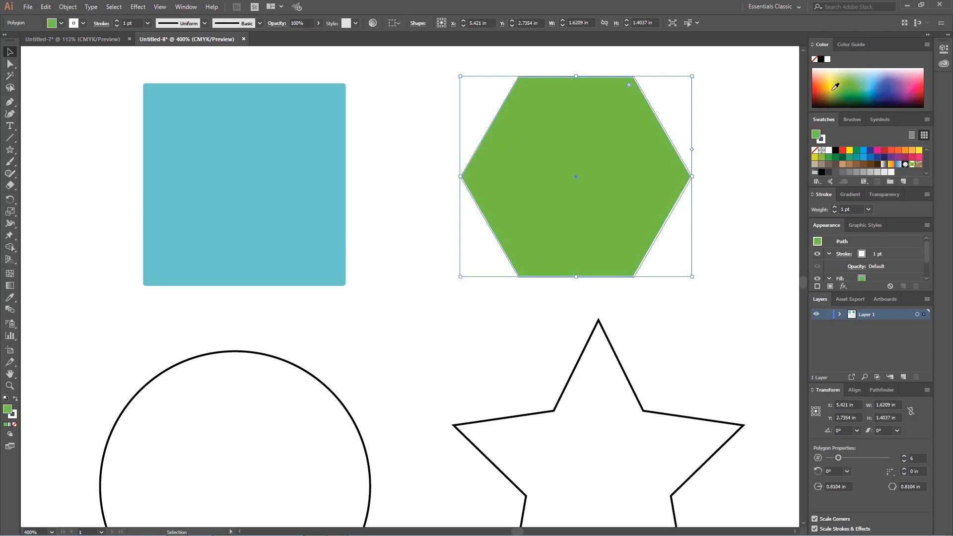
pyautogui.click(829, 83)
pyautogui.click(879, 101)
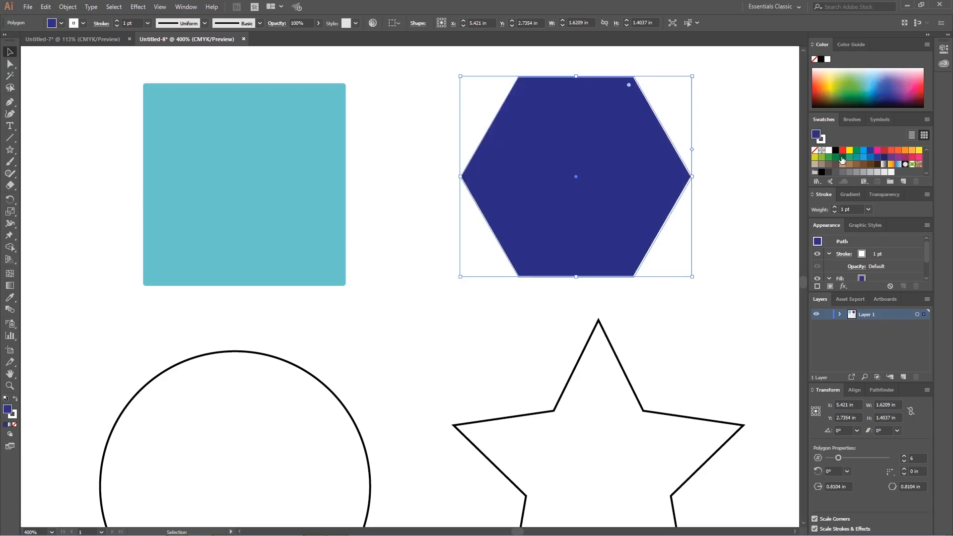
# Step: Try green, yellow, red and blue swatches as the hexagon's fill, ending on magenta pink
pyautogui.click(848, 158)
pyautogui.click(863, 157)
pyautogui.click(850, 158)
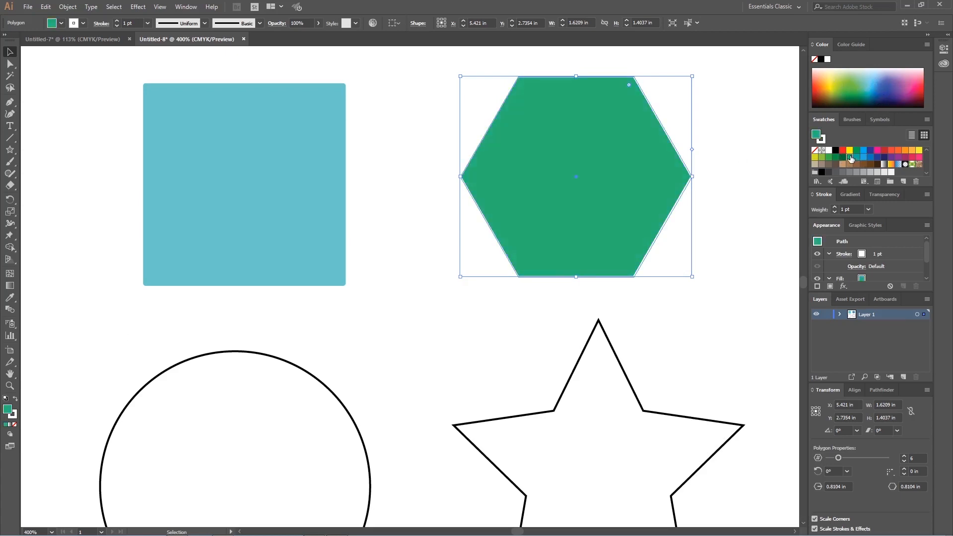
pyautogui.click(849, 150)
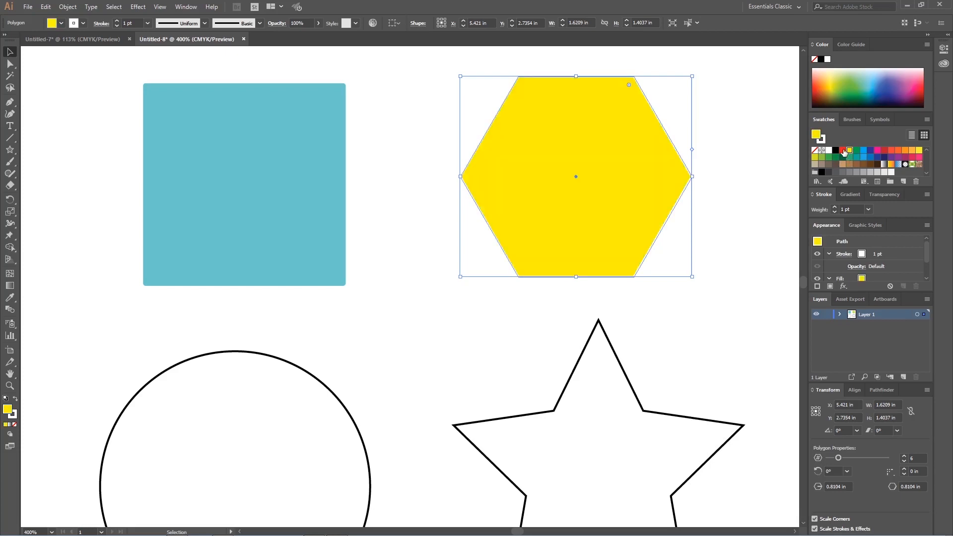
pyautogui.click(842, 150)
pyautogui.click(856, 150)
pyautogui.click(864, 153)
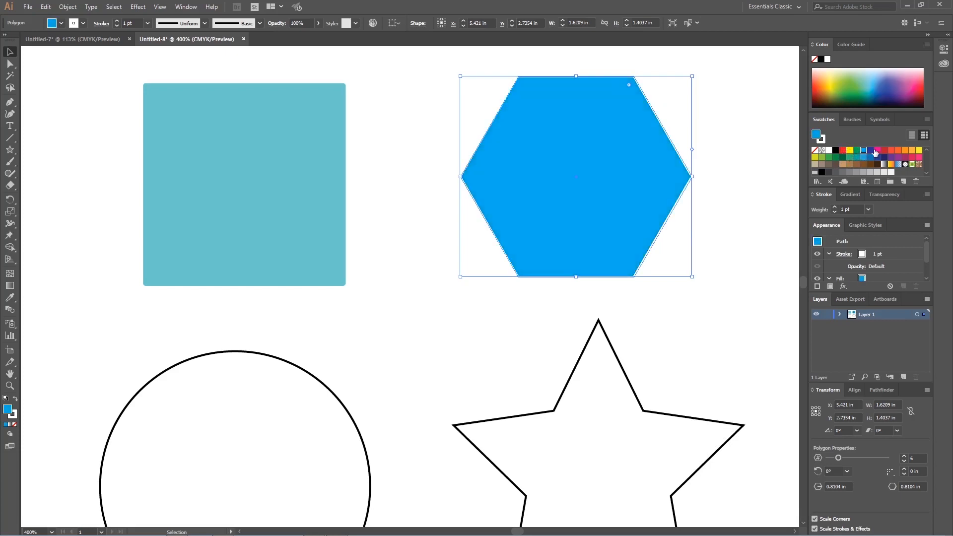
pyautogui.click(877, 150)
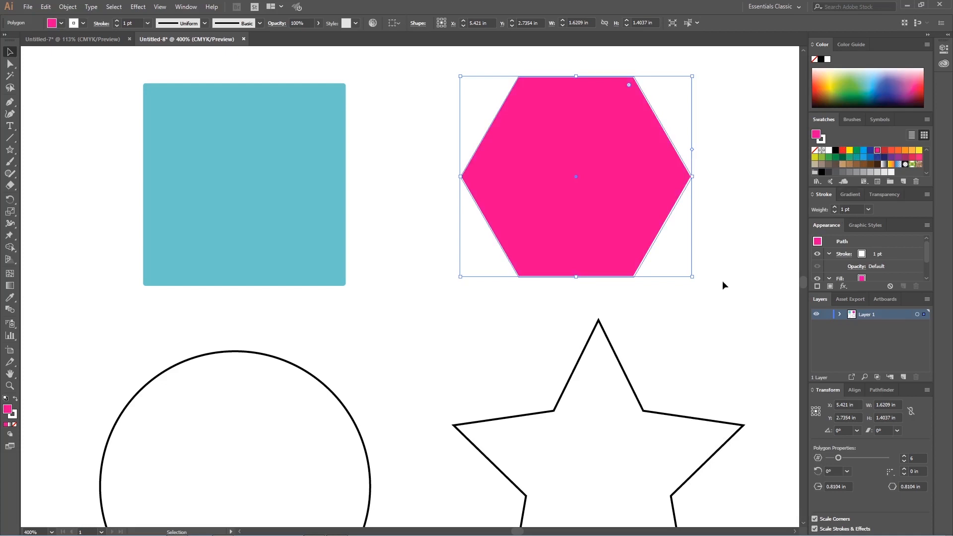
pyautogui.press('a')
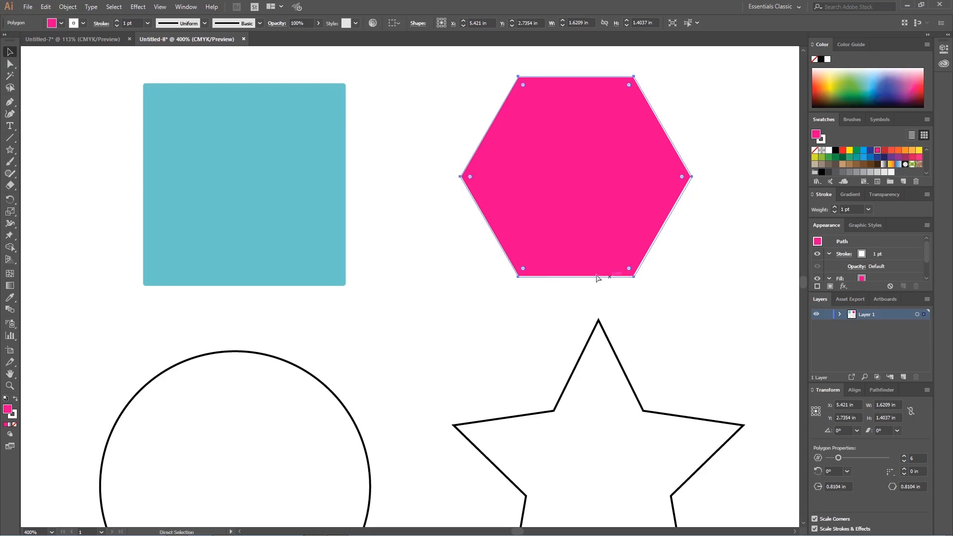
pyautogui.hscroll(2, 430, 277)
pyautogui.hscroll(-3, 430, 277)
pyautogui.press('v')
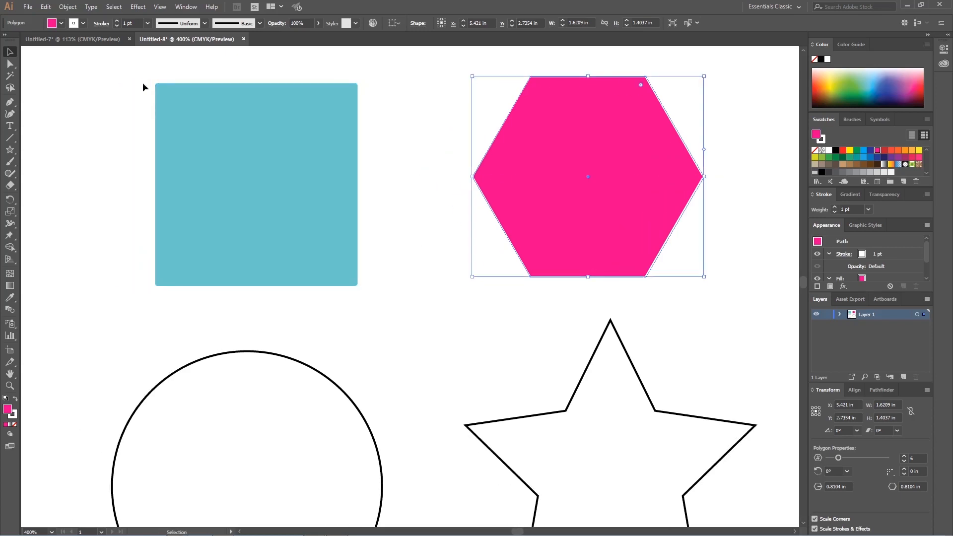
pyautogui.click(10, 63)
pyautogui.click(9, 55)
# Step: Set the square's stroke colour to bright green 53E200 and deselect it
pyautogui.hotkey('ctrl', '0')
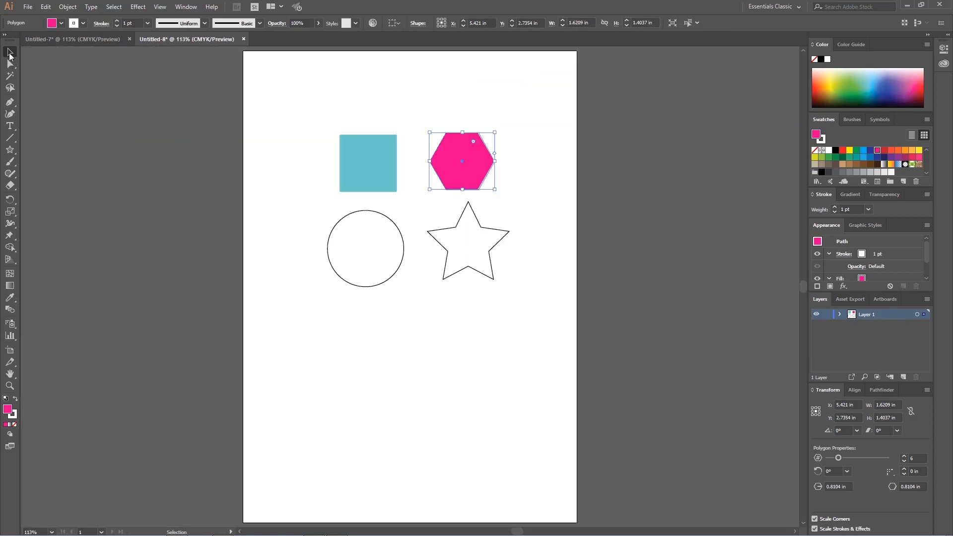
pyautogui.click(363, 149)
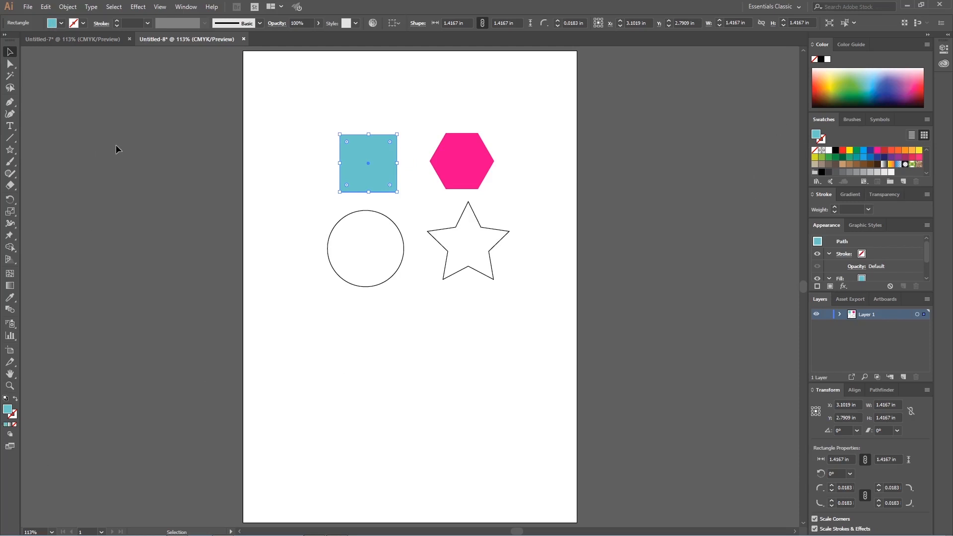
pyautogui.click(62, 24)
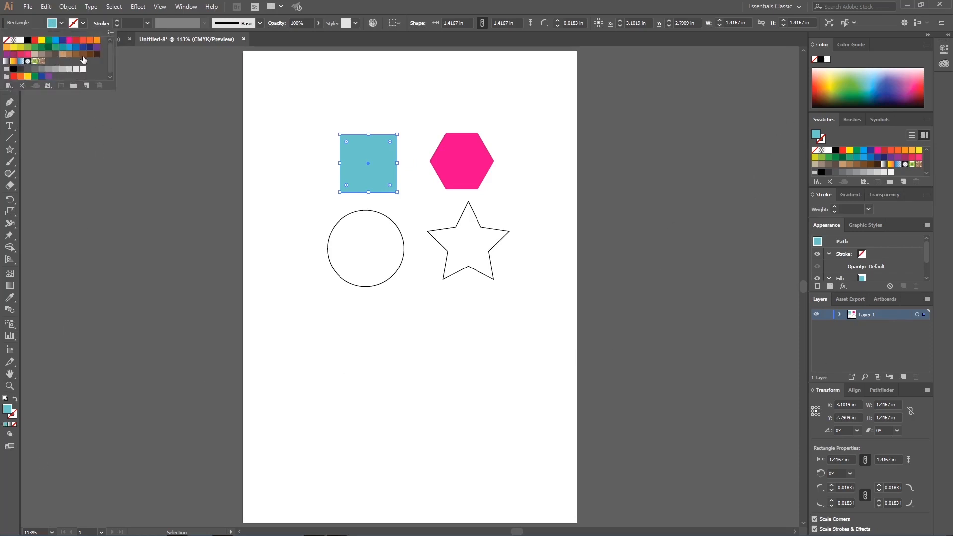
pyautogui.click(84, 22)
pyautogui.click(83, 23)
pyautogui.click(197, 82)
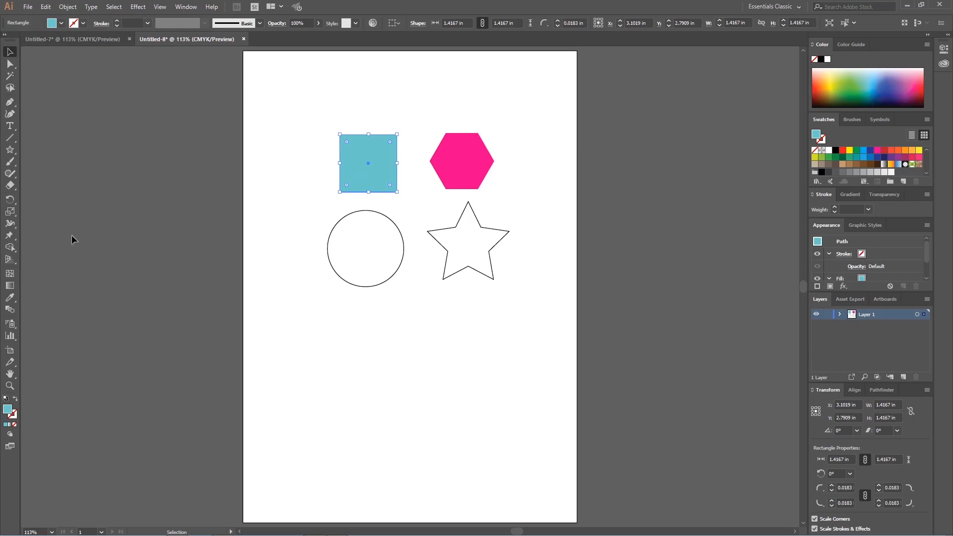
pyautogui.doubleClick(15, 414)
pyautogui.click(647, 147)
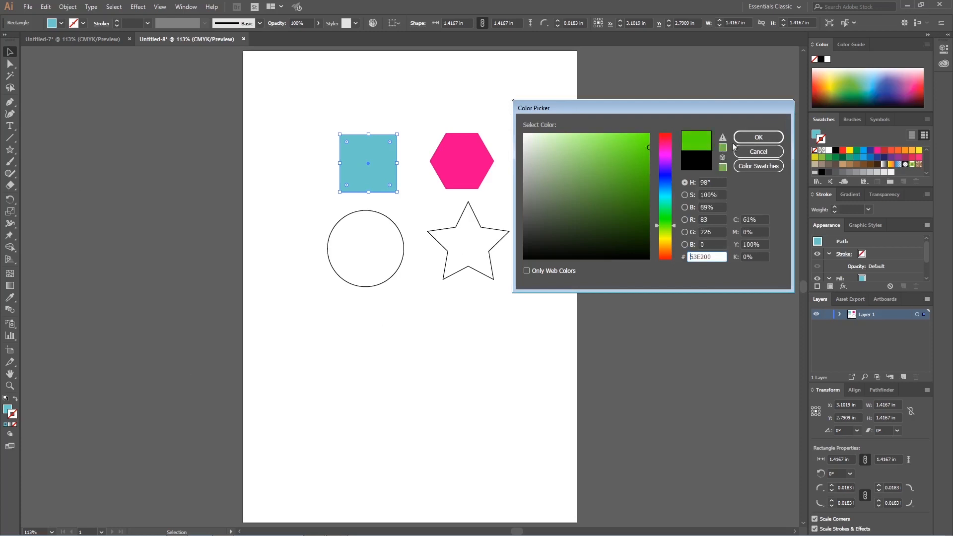
pyautogui.click(755, 137)
pyautogui.click(320, 321)
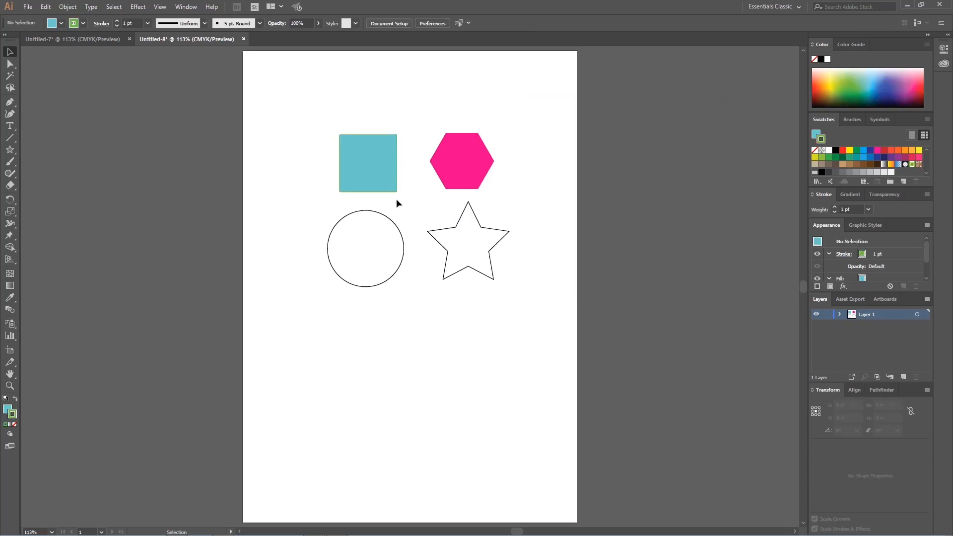
# Step: Select the square and set its stroke weight to 12 pt
pyautogui.click(373, 158)
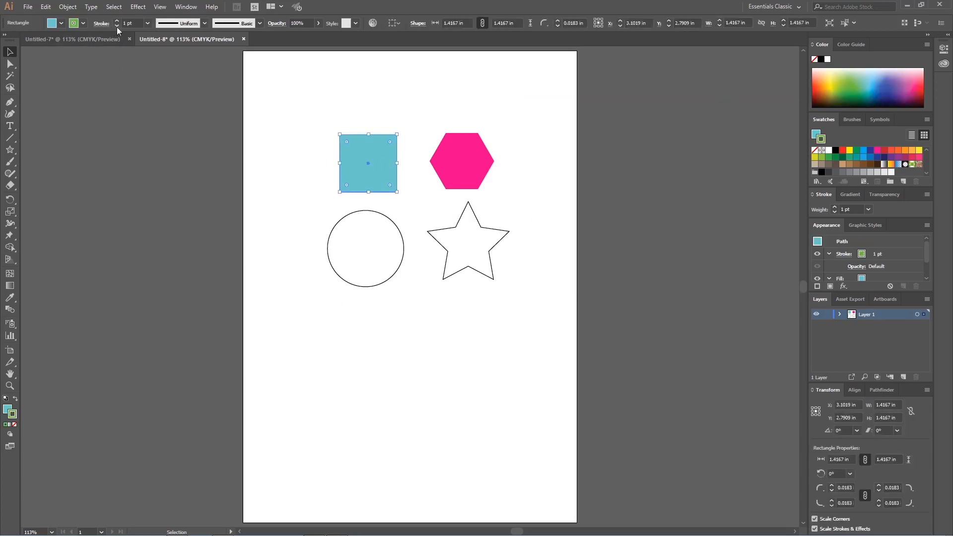
pyautogui.hscroll(-4, 404, 157)
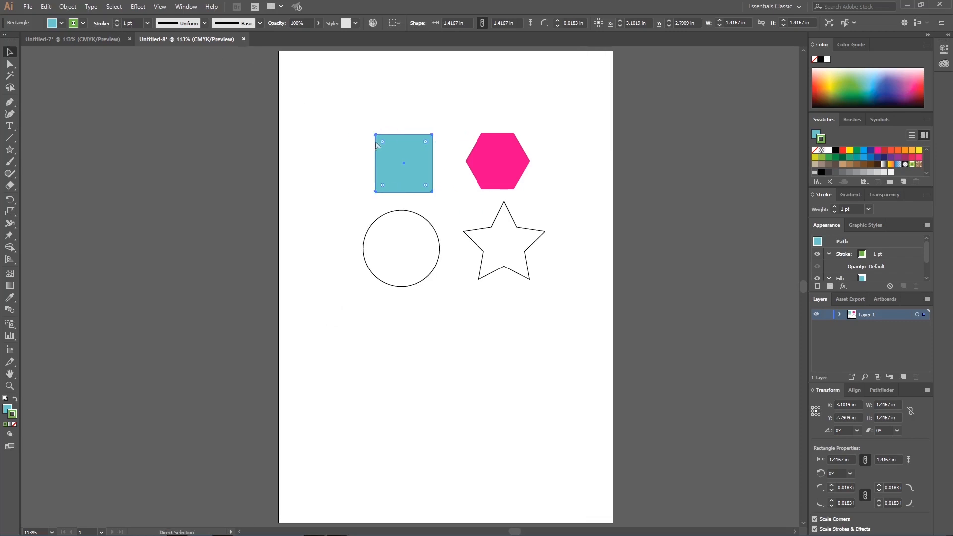
pyautogui.hscroll(3, 417, 153)
pyautogui.scroll(4, 389, 144)
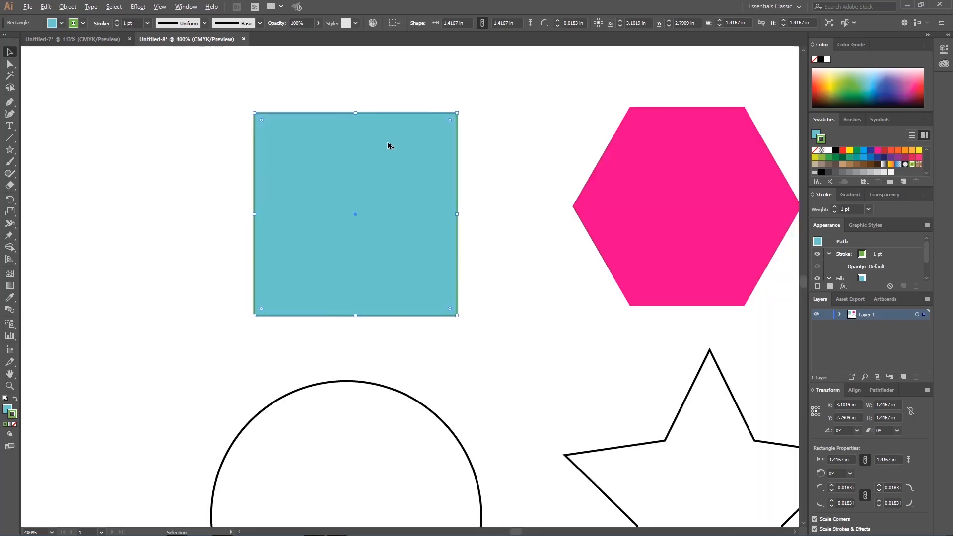
pyautogui.scroll(1, 370, 133)
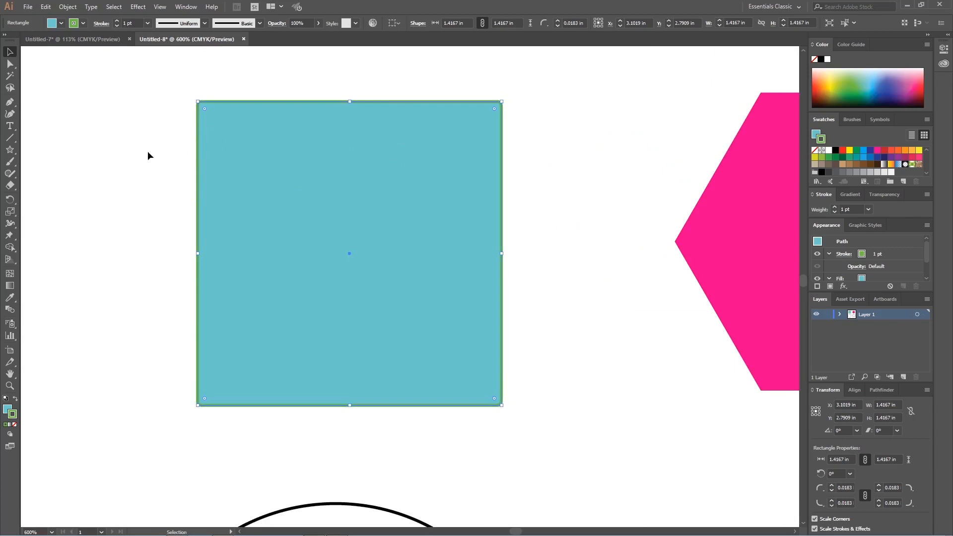
pyautogui.click(173, 160)
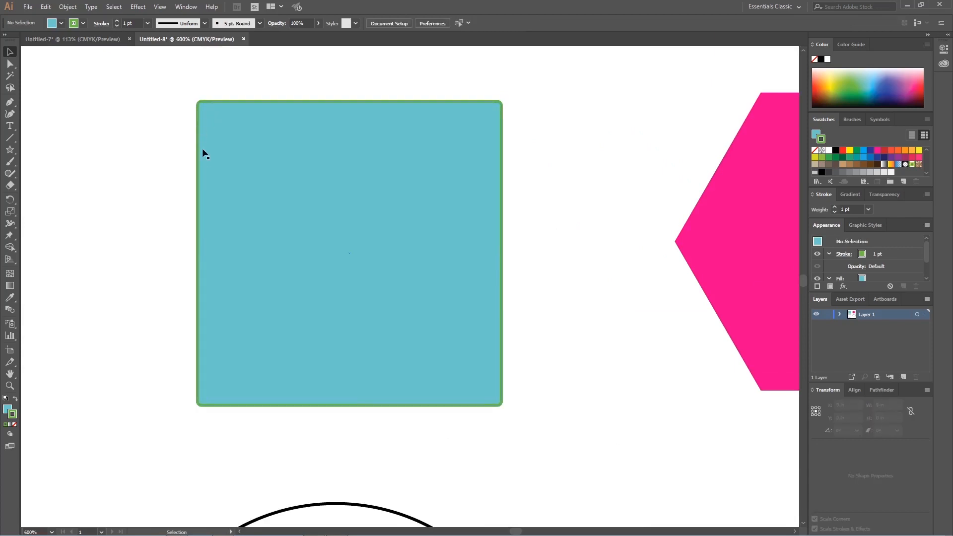
pyautogui.click(241, 128)
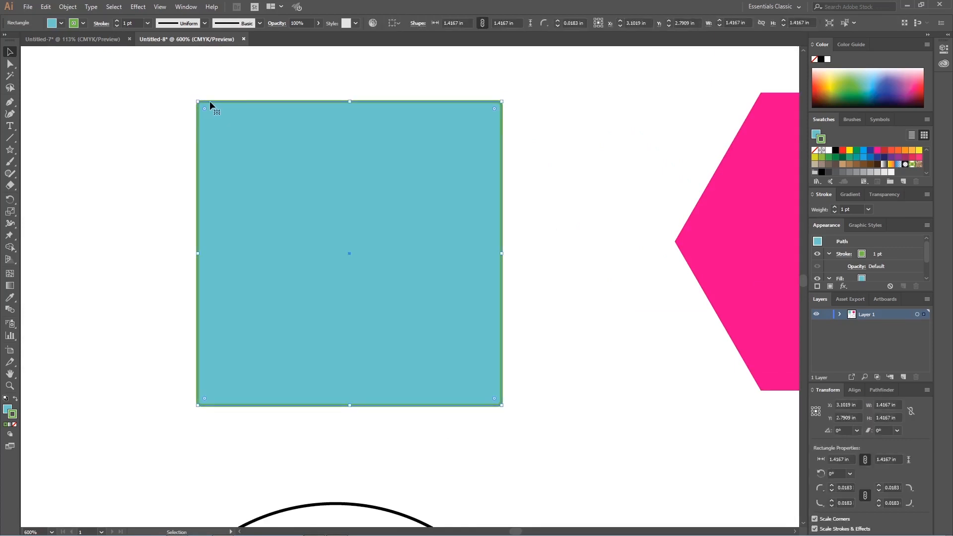
pyautogui.click(149, 23)
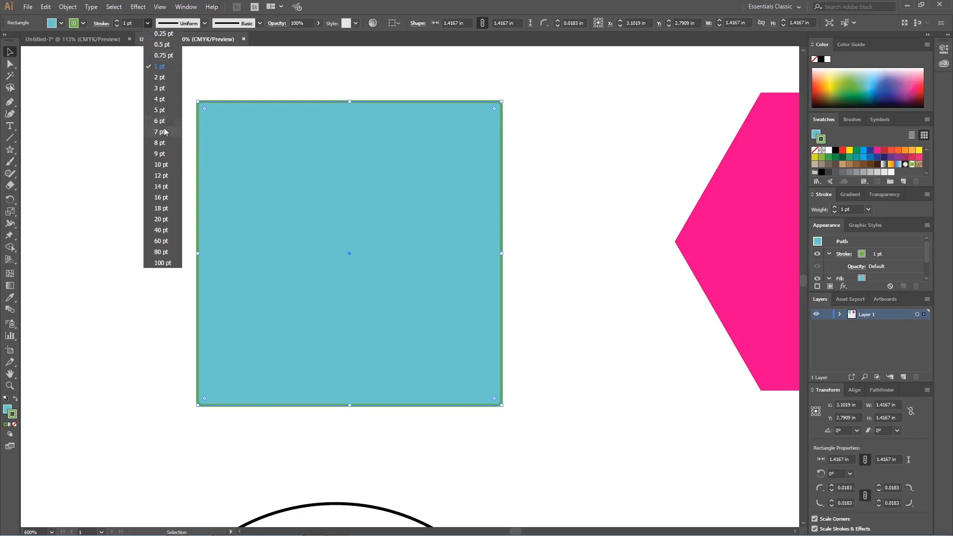
pyautogui.click(162, 175)
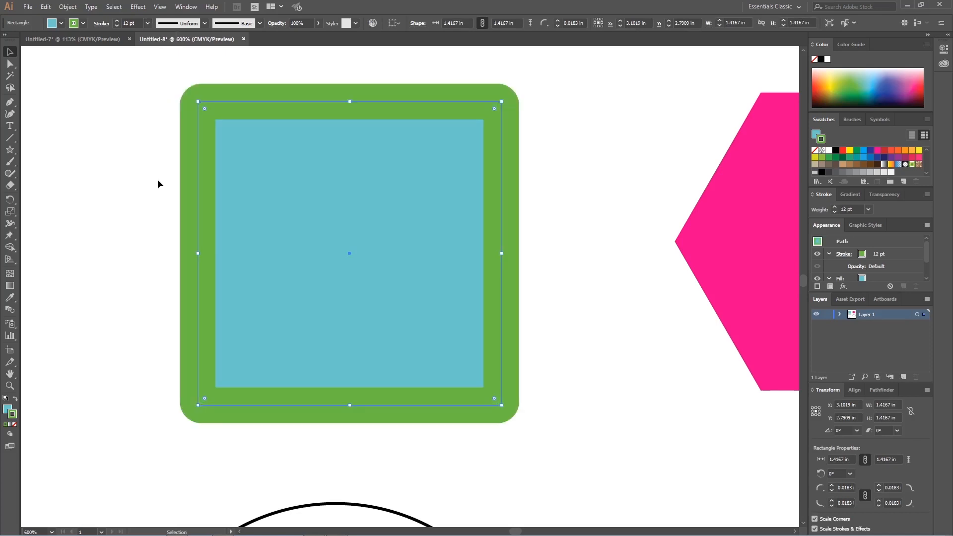
# Step: Try a 6 pt stroke weight on the square, and raise it to 60 pt
pyautogui.click(148, 22)
pyautogui.click(158, 121)
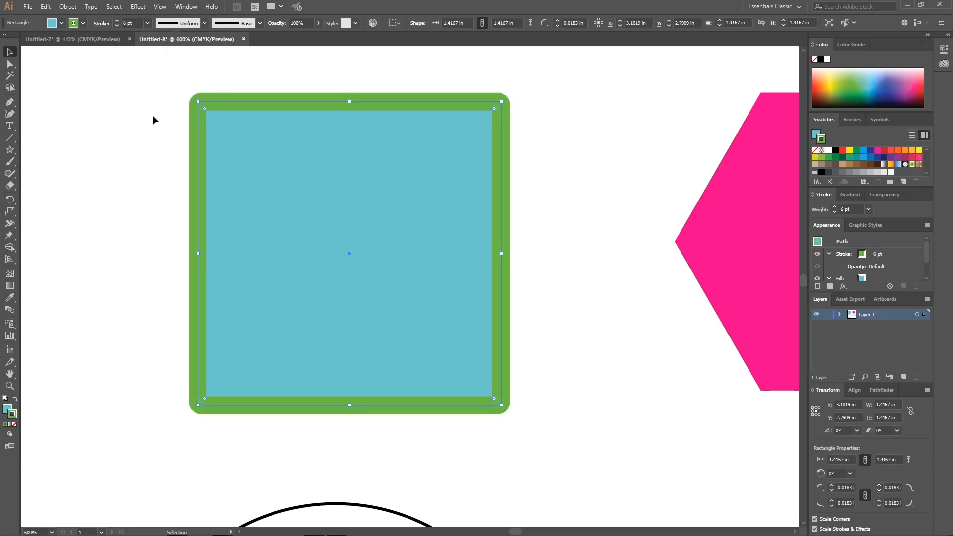
pyautogui.click(148, 24)
pyautogui.click(162, 241)
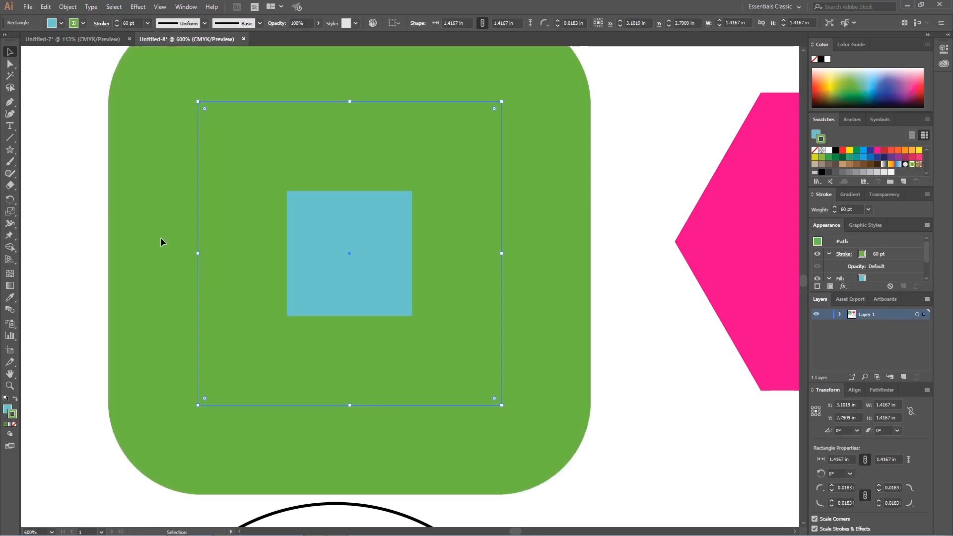
pyautogui.hotkey('ctrl', '-')
pyautogui.hotkey('ctrl', '-')
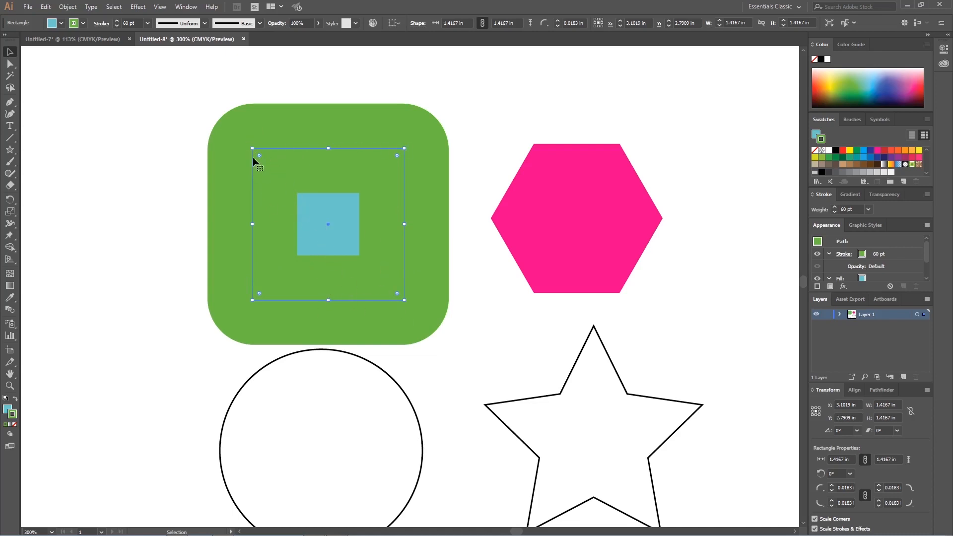
# Step: Try aligning the square's 60 pt stroke to the outside, and switch it to inside alignment
pyautogui.click(84, 24)
pyautogui.click(84, 24)
pyautogui.click(102, 23)
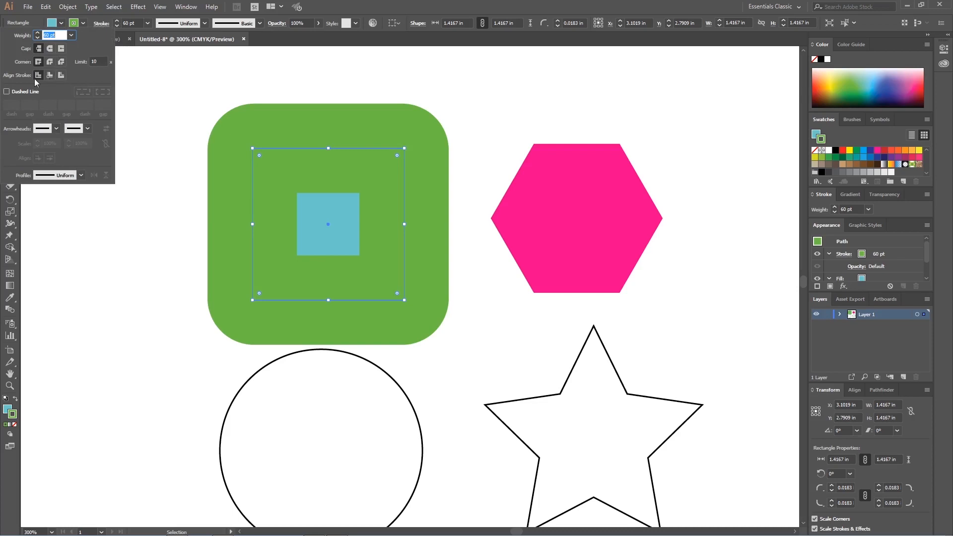
pyautogui.click(61, 75)
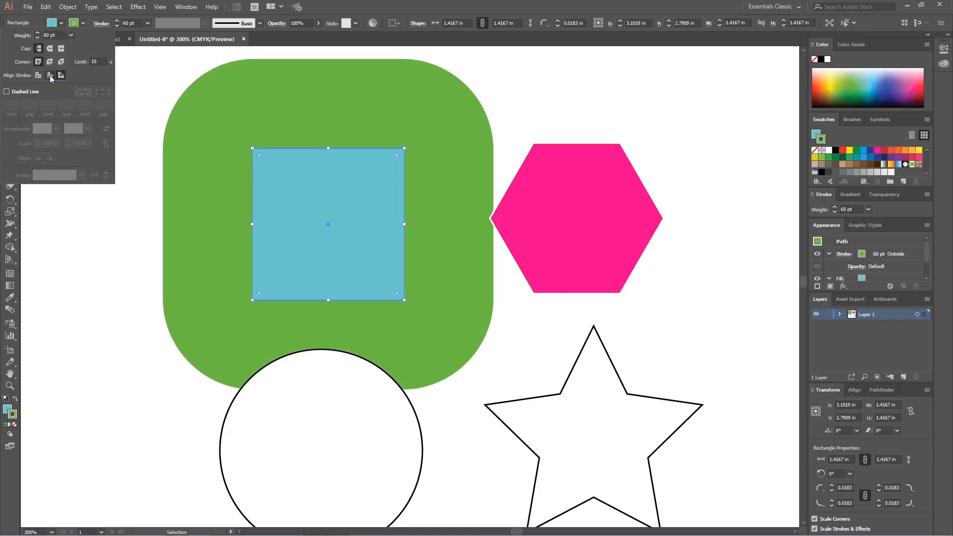
pyautogui.click(49, 76)
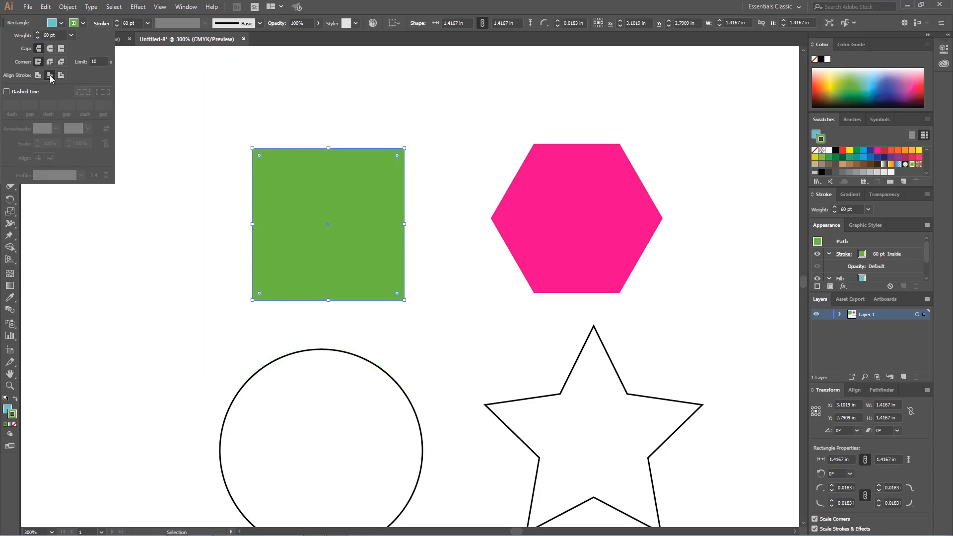
# Step: Set the square's stroke weight to 6 pt and align the stroke to the outside of the path
pyautogui.click(147, 23)
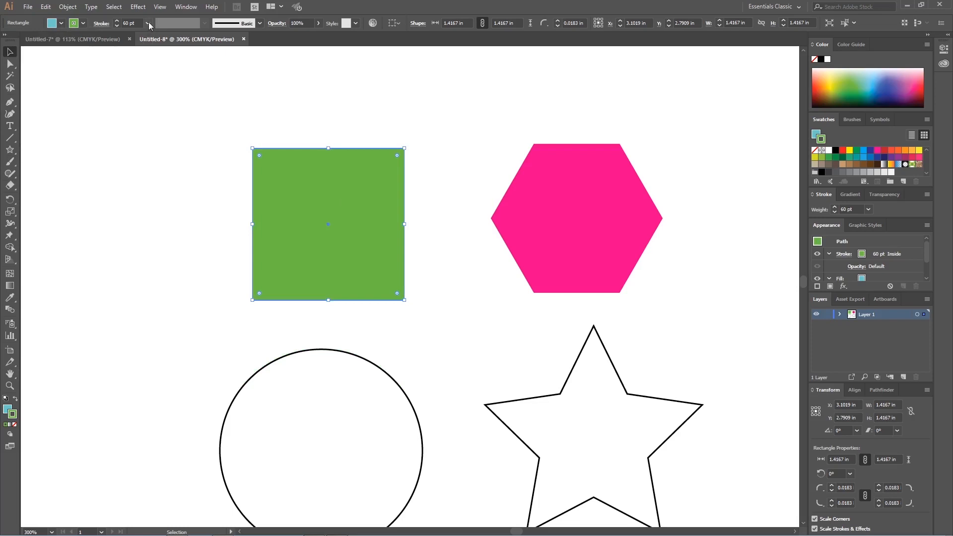
pyautogui.click(147, 23)
pyautogui.click(160, 121)
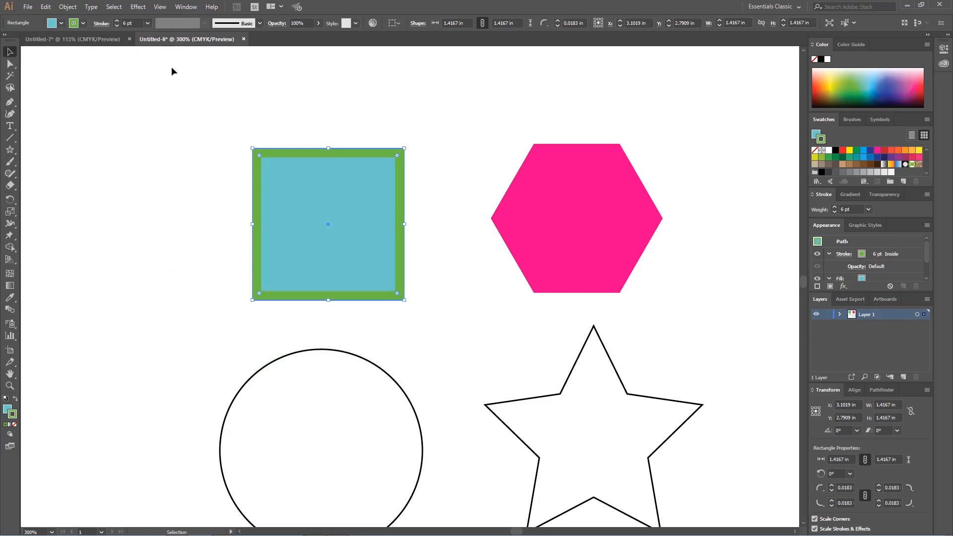
pyautogui.click(102, 23)
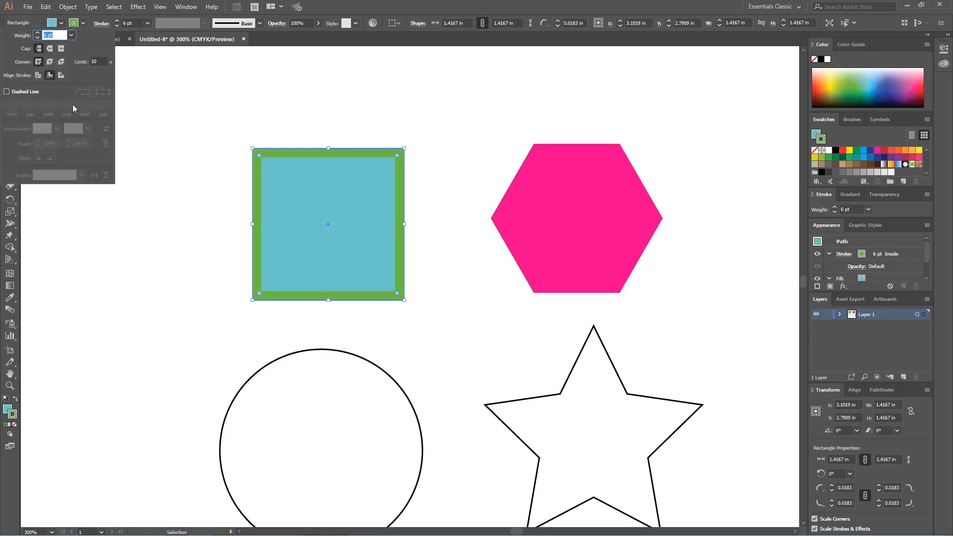
pyautogui.click(61, 75)
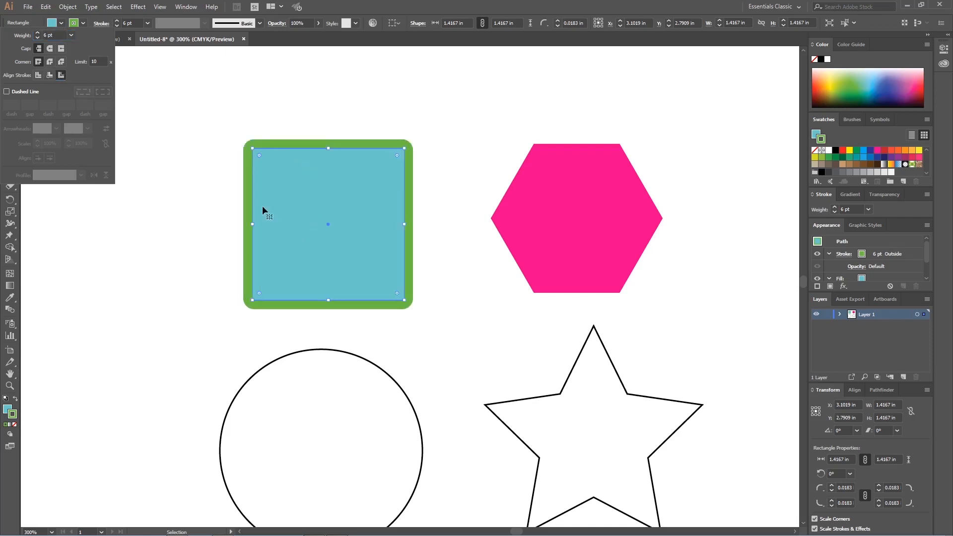
pyautogui.click(441, 122)
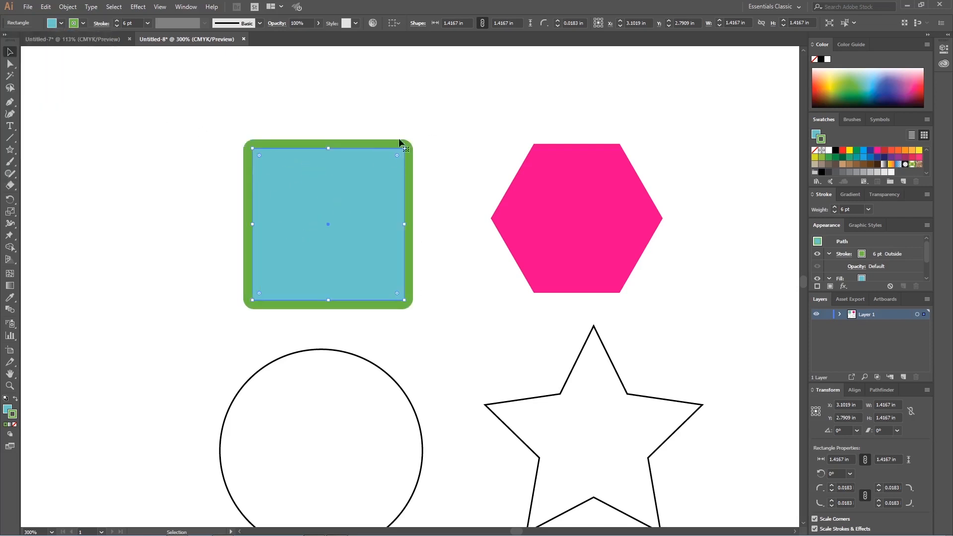
# Step: Try the Charcoal - Feather, orange ribbon and 6.00 bristle brushes on the square's stroke
pyautogui.click(260, 24)
pyautogui.click(260, 23)
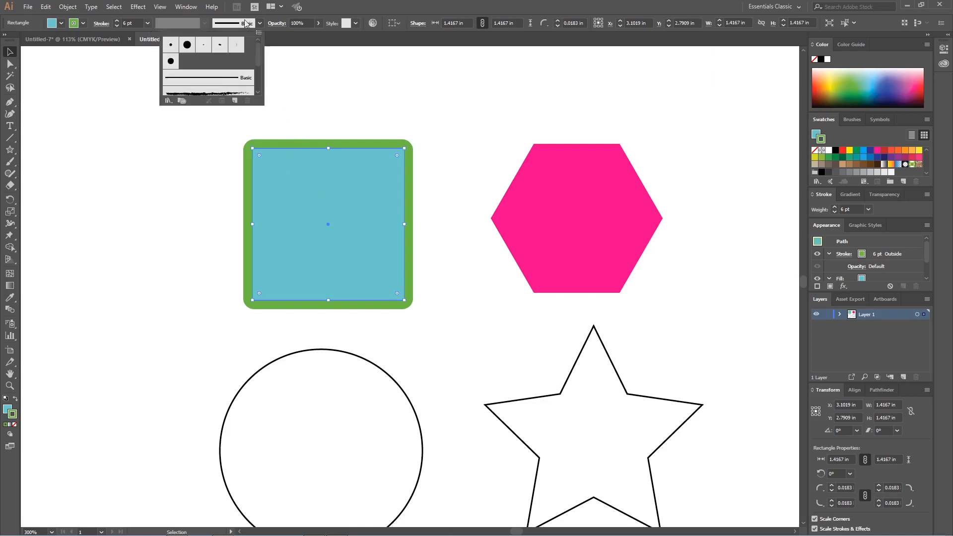
pyautogui.scroll(-2, 258, 58)
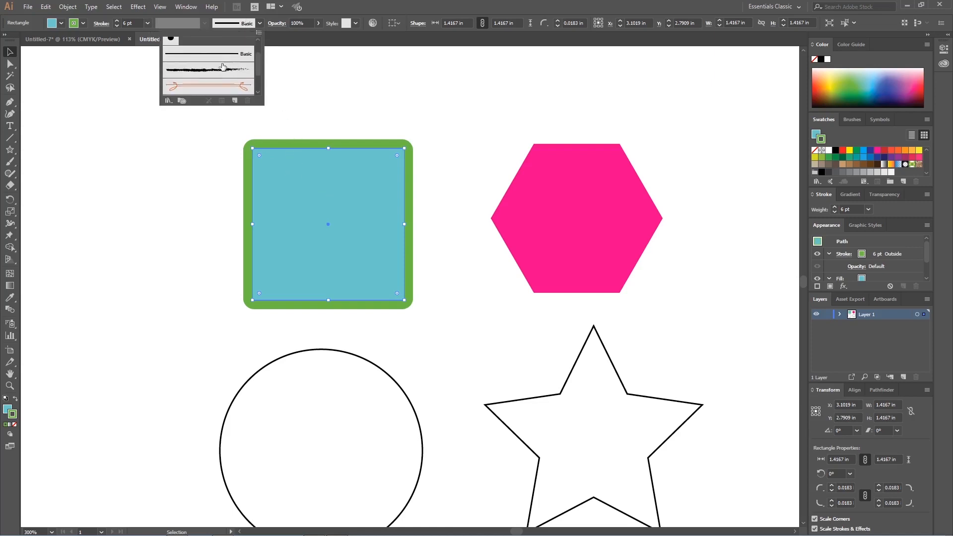
pyautogui.click(207, 70)
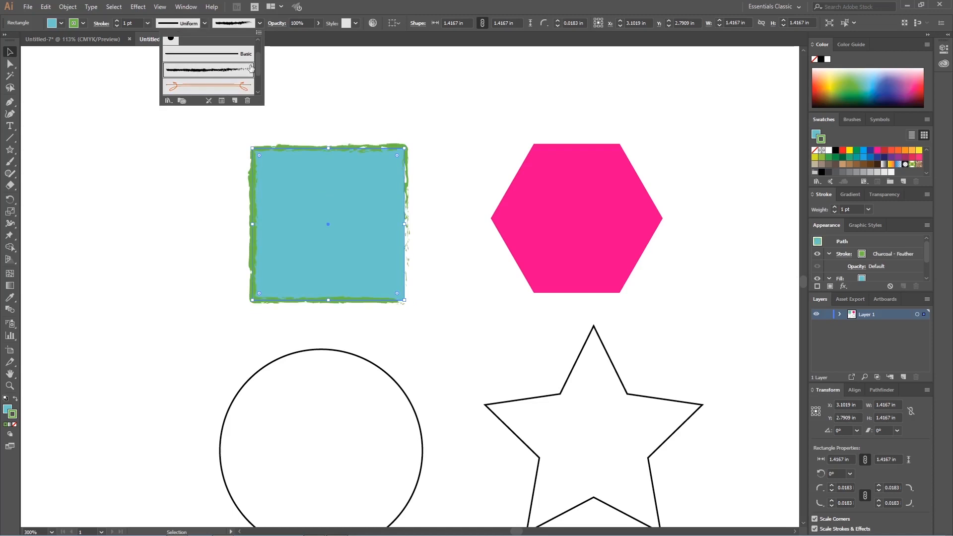
pyautogui.scroll(-1, 223, 82)
pyautogui.click(232, 74)
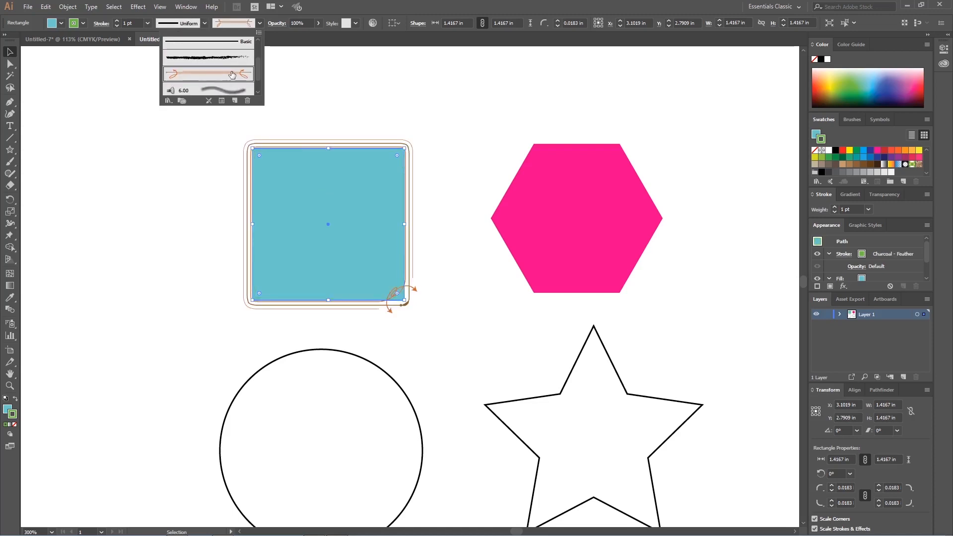
pyautogui.click(229, 92)
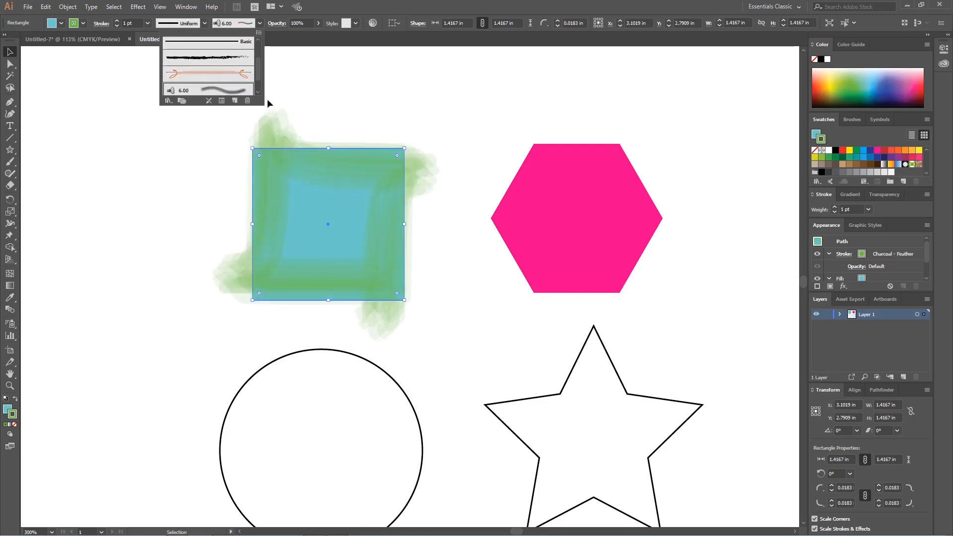
pyautogui.scroll(3, 258, 70)
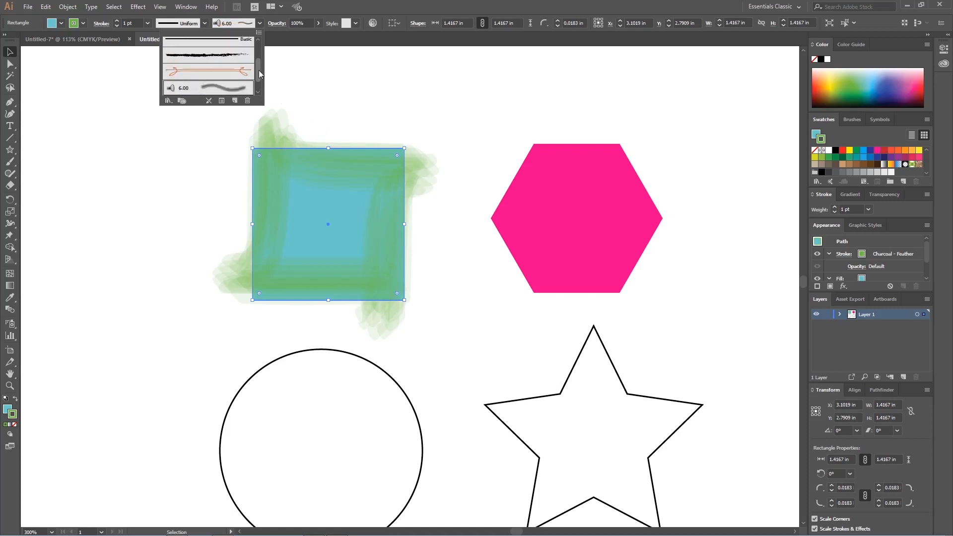
# Step: Return the square's stroke to the Basic brush with a Uniform width profile
pyautogui.click(259, 25)
pyautogui.hotkey('ctrl', 'z')
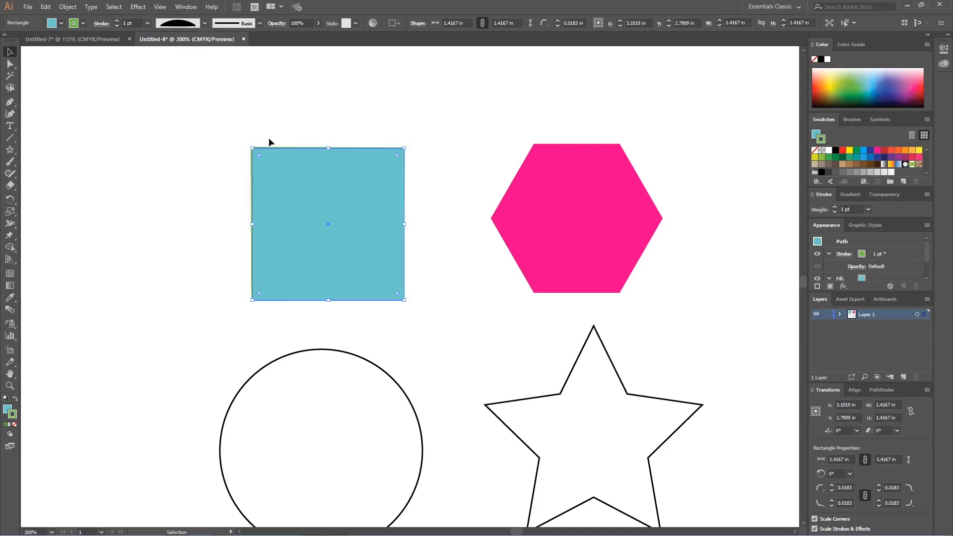
pyautogui.click(200, 24)
pyautogui.click(188, 38)
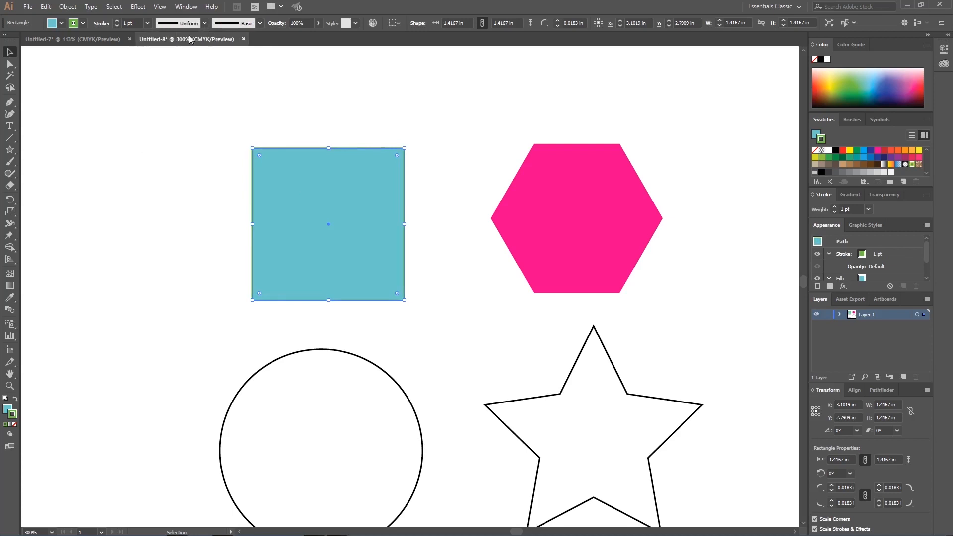
pyautogui.click(252, 26)
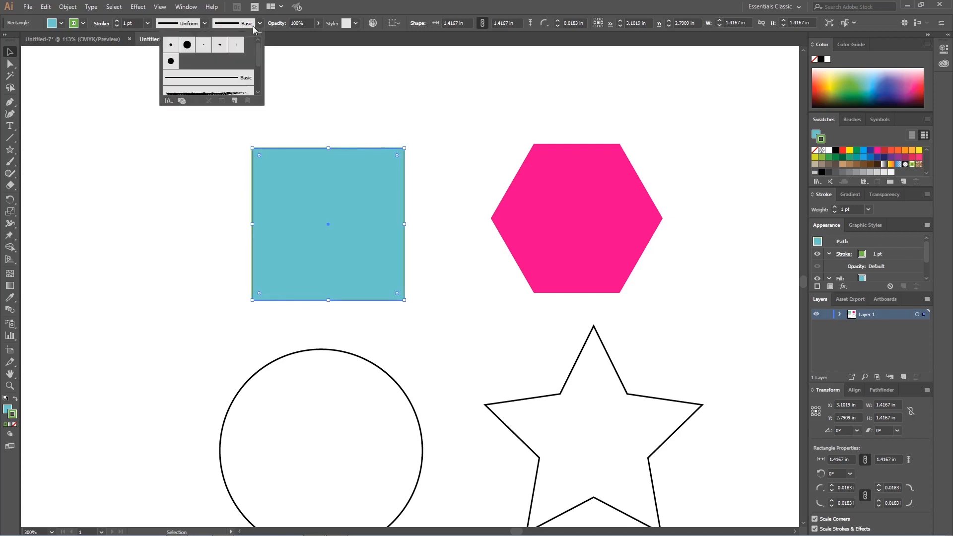
pyautogui.click(253, 26)
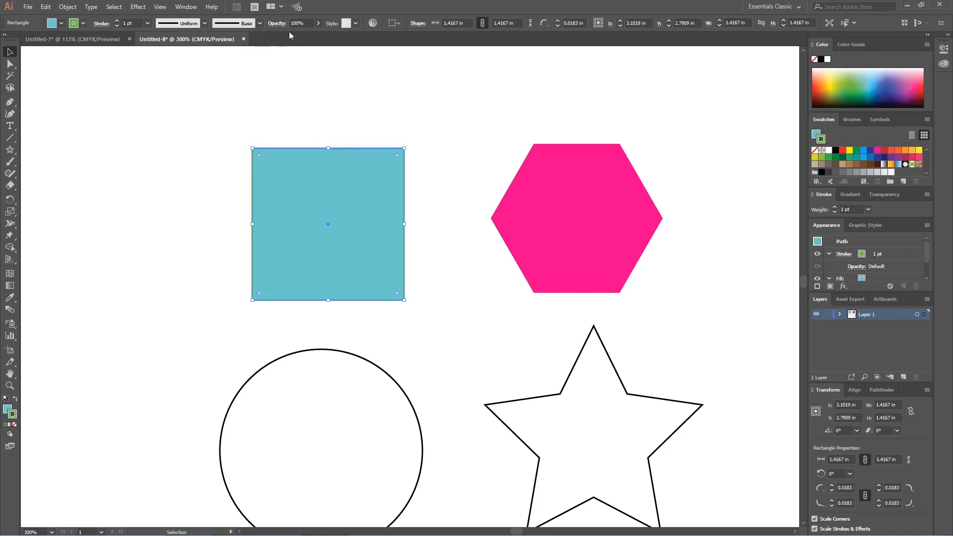
# Step: Set the square's opacity to 0% and deselect it
pyautogui.press('a')
pyautogui.click(299, 23)
pyautogui.write('0')
pyautogui.press('Return')
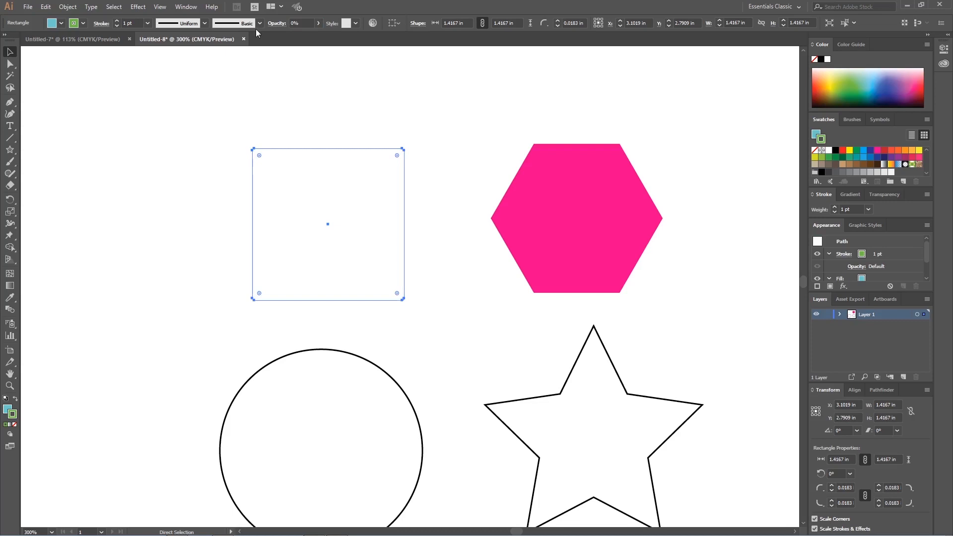
pyautogui.click(436, 202)
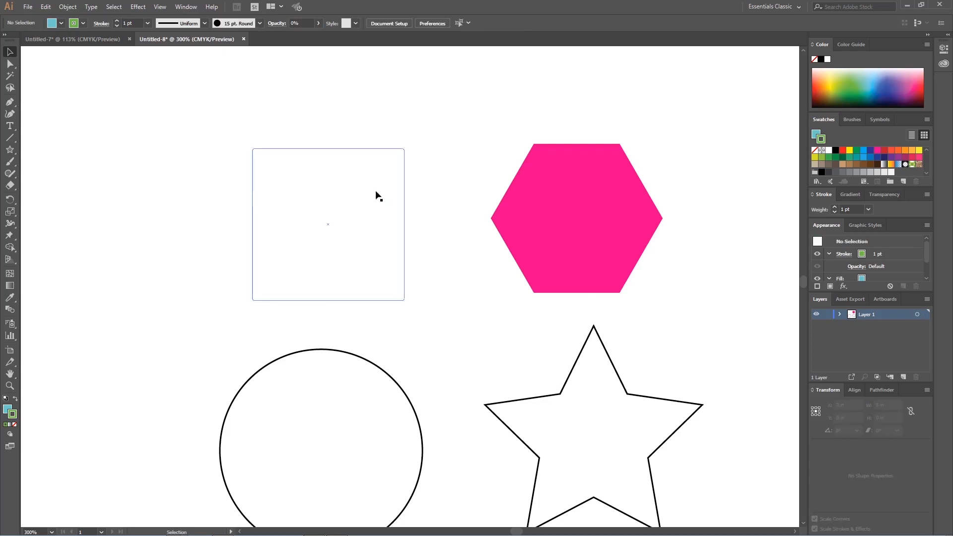
# Step: Select the invisible square, restore its opacity to 100% and deselect it
pyautogui.click(387, 197)
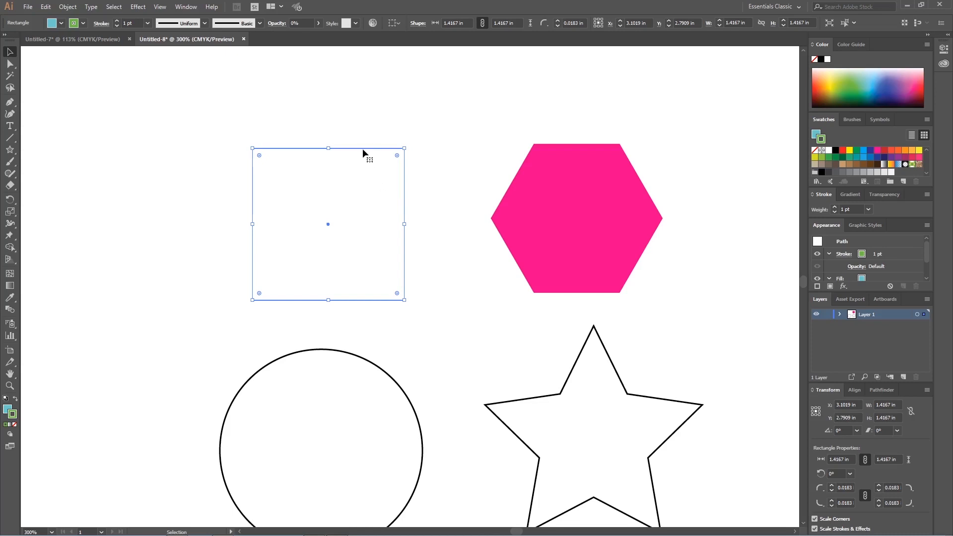
pyautogui.click(307, 25)
pyautogui.write('100')
pyautogui.press('Return')
pyautogui.click(307, 76)
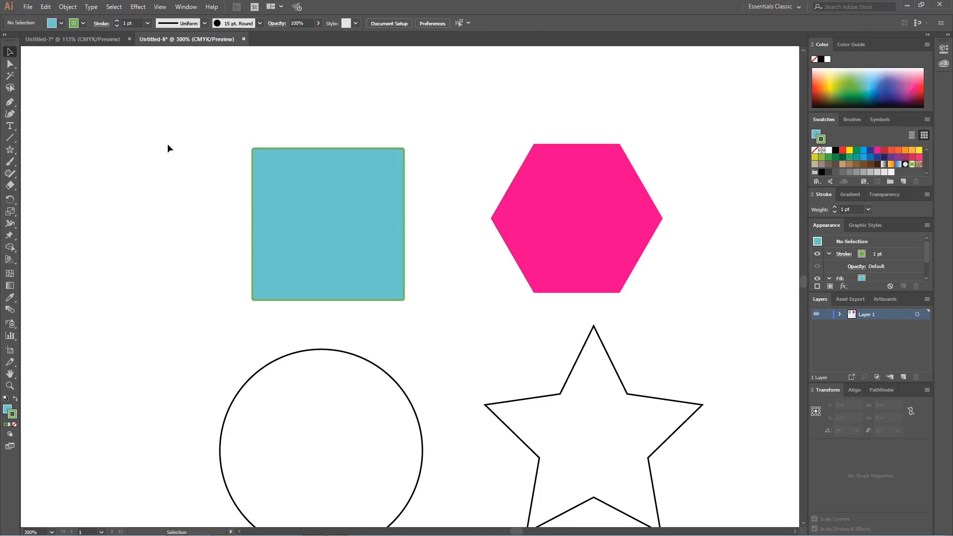
# Step: Move the square so it overlaps the hexagon's left side, and set its opacity to 50%
pyautogui.click(328, 214)
pyautogui.moveTo(374, 274); pyautogui.dragTo(532, 297)
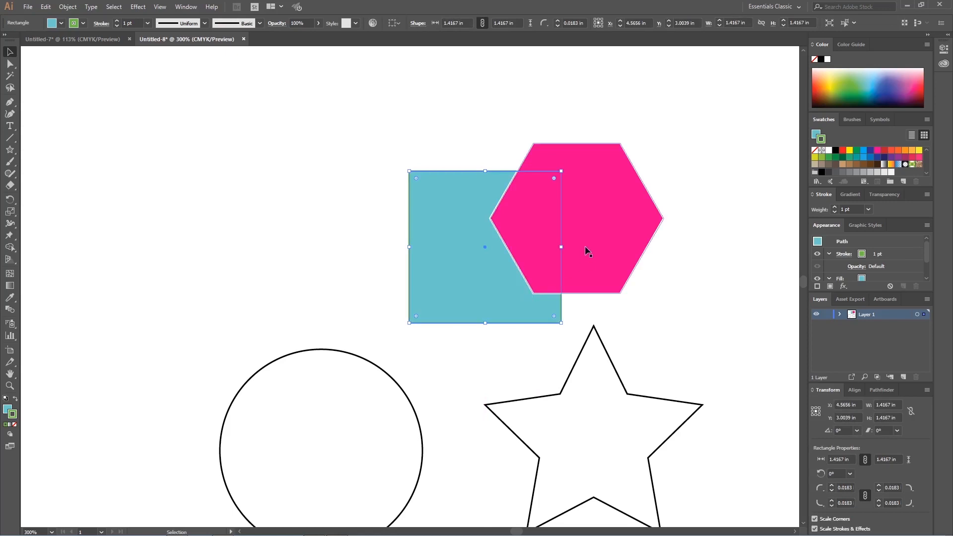
pyautogui.click(306, 23)
pyautogui.write('50')
pyautogui.press('Return')
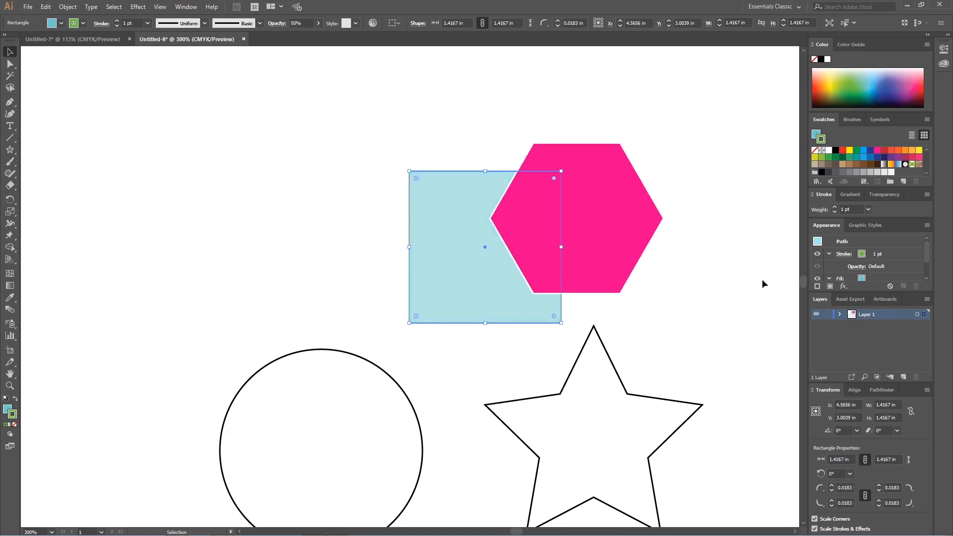
pyautogui.hotkey('ctrl', 'shift', 'a')
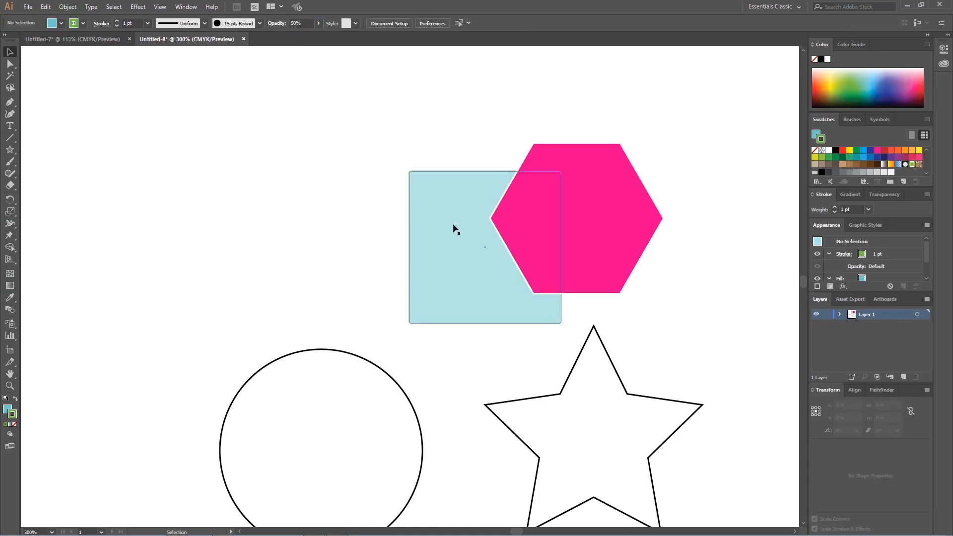
# Step: Bring the semi-transparent square to the front of the hexagon and deselect it
pyautogui.click(463, 198)
pyautogui.hotkey('ctrl', 'shift', 'a')
pyautogui.rightClick(468, 192)
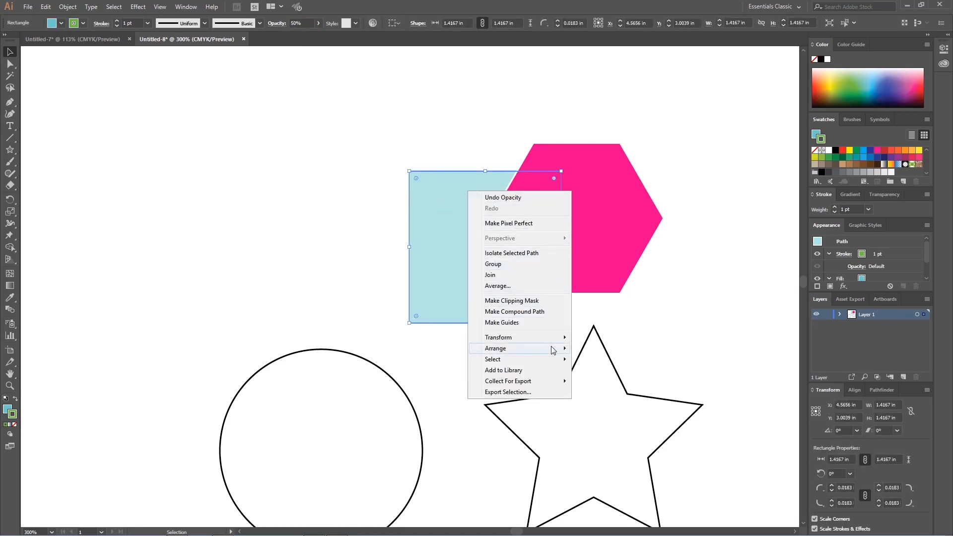
pyautogui.moveTo(553, 350)
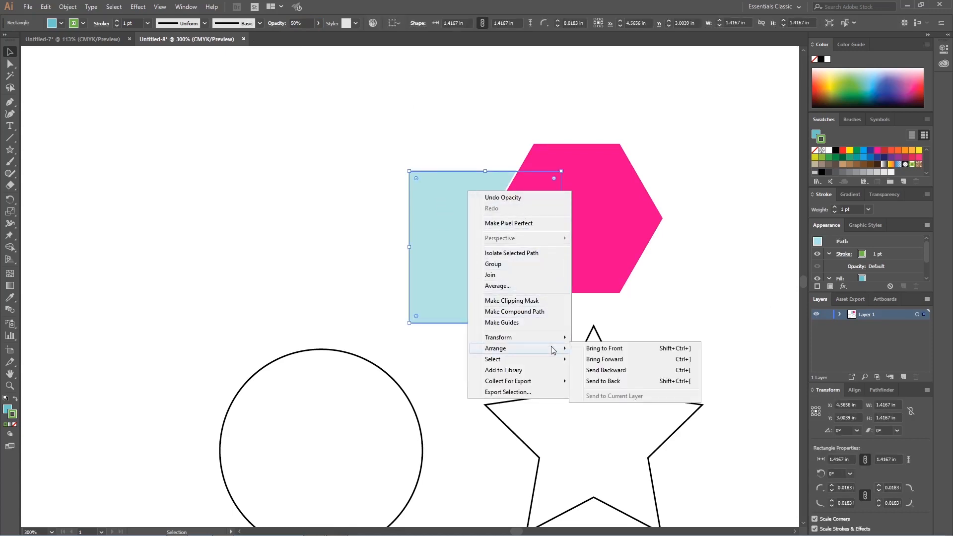
pyautogui.click(611, 351)
pyautogui.hotkey('ctrl', 'shift', 'a')
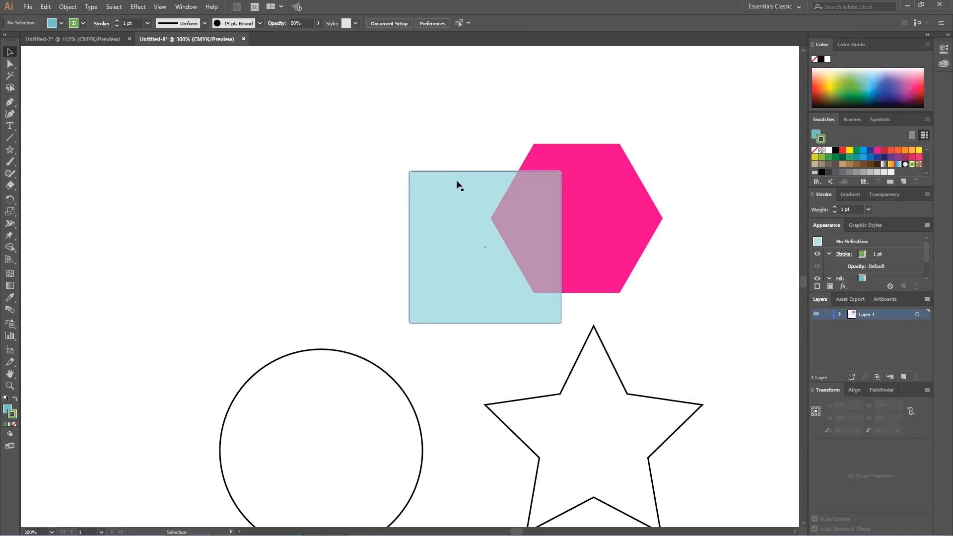
# Step: Set the front square's opacity to 100% so it fully covers the hexagon's left part
pyautogui.click(511, 219)
pyautogui.click(308, 23)
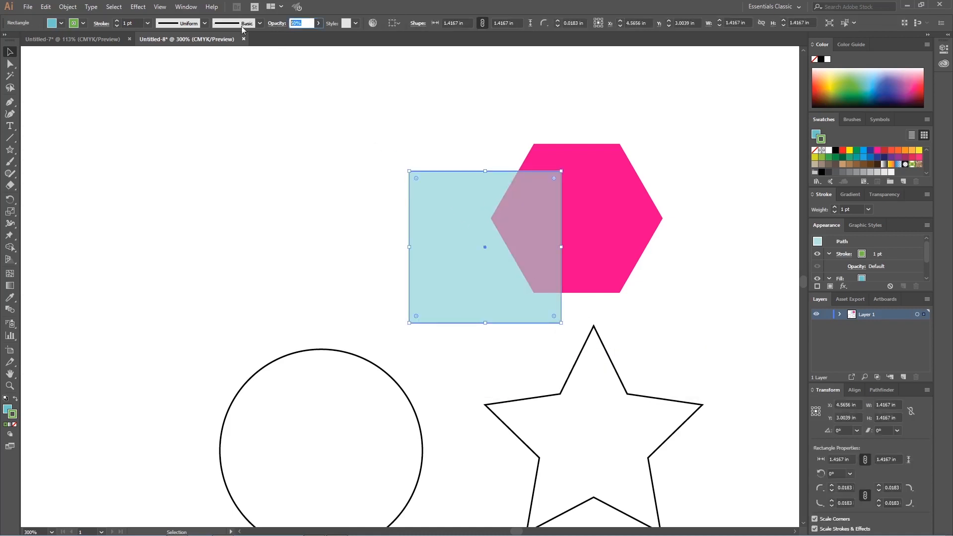
pyautogui.write('100')
pyautogui.press('Return')
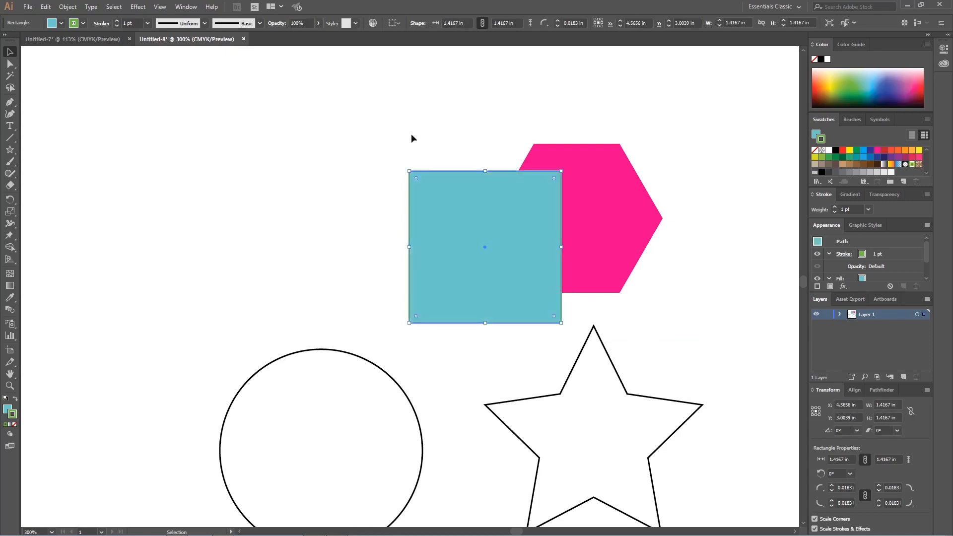
pyautogui.hotkey('ctrl', 'shift', 'a')
# Step: Shift the square slightly down and right over the hexagon, and set its opacity to 50%
pyautogui.moveTo(526, 236)
pyautogui.mouseDown()
pyautogui.moveTo(543, 188)
pyautogui.moveTo(530, 228)
pyautogui.moveTo(565, 227)
pyautogui.moveTo(511, 242)
pyautogui.moveTo(536, 248)
pyautogui.mouseUp()
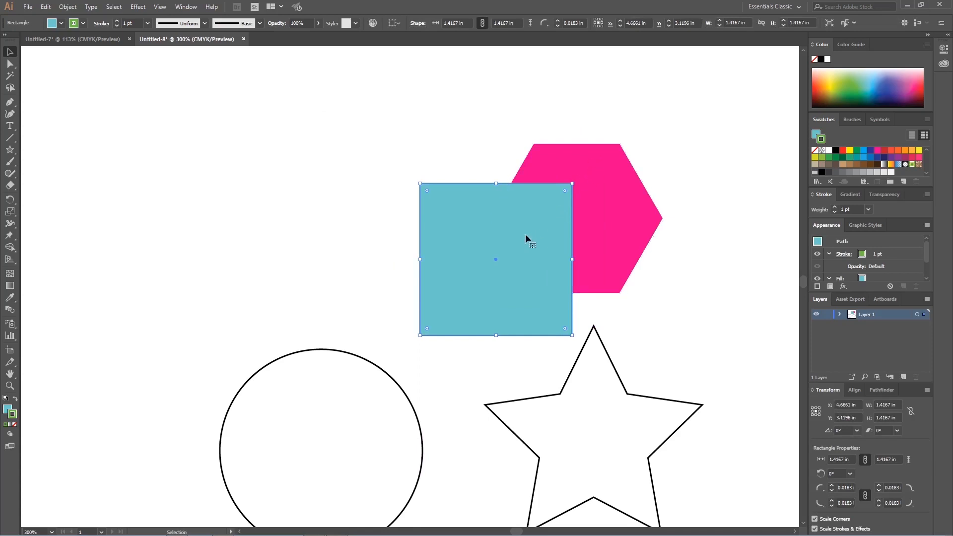
pyautogui.click(310, 22)
pyautogui.write('50')
pyautogui.press('Return')
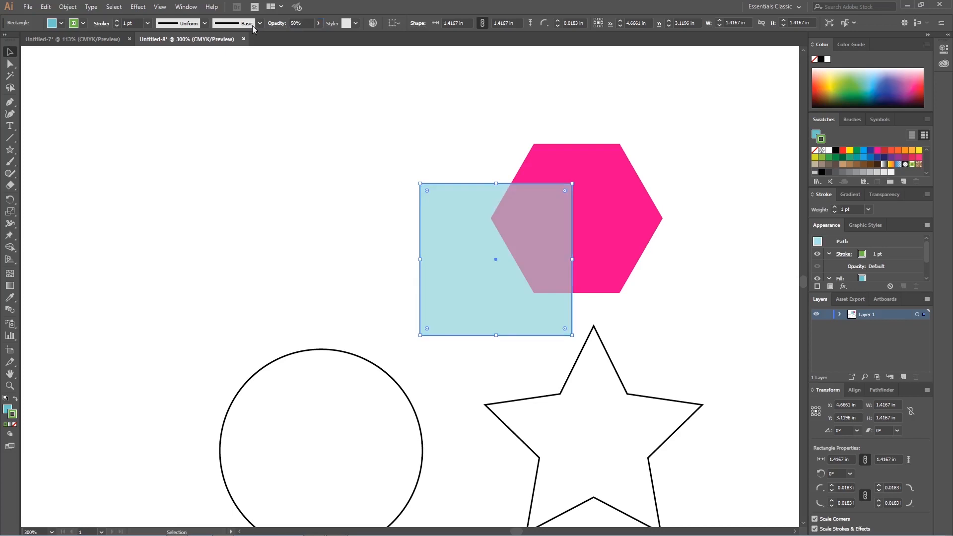
pyautogui.click(353, 96)
# Step: Try moving the semi-transparent square farther left, and undo the move
pyautogui.click(550, 230)
pyautogui.moveTo(524, 210); pyautogui.dragTo(458, 216)
pyautogui.hotkey('ctrl', 'z')
# Step: Apply the blue gradient Dusk graphic style to the square
pyautogui.click(356, 22)
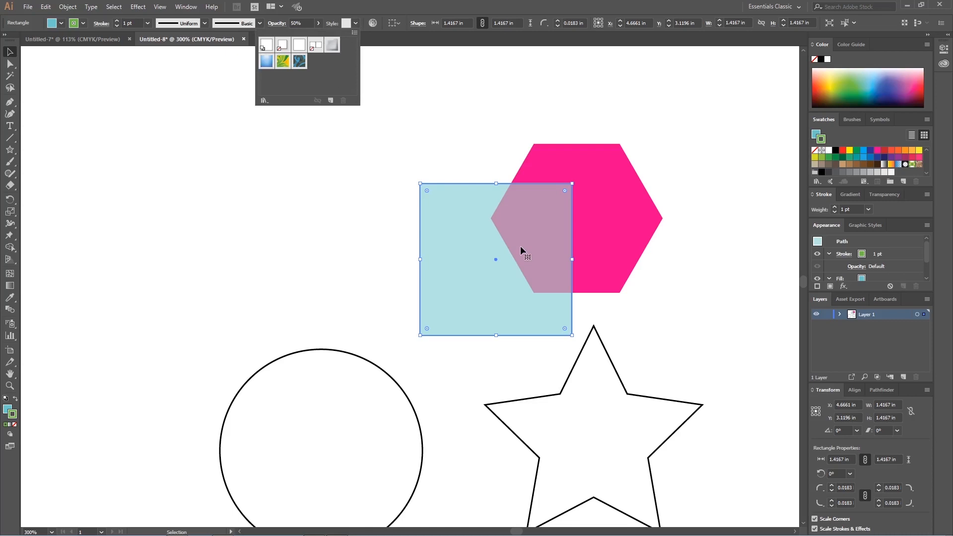
pyautogui.click(267, 62)
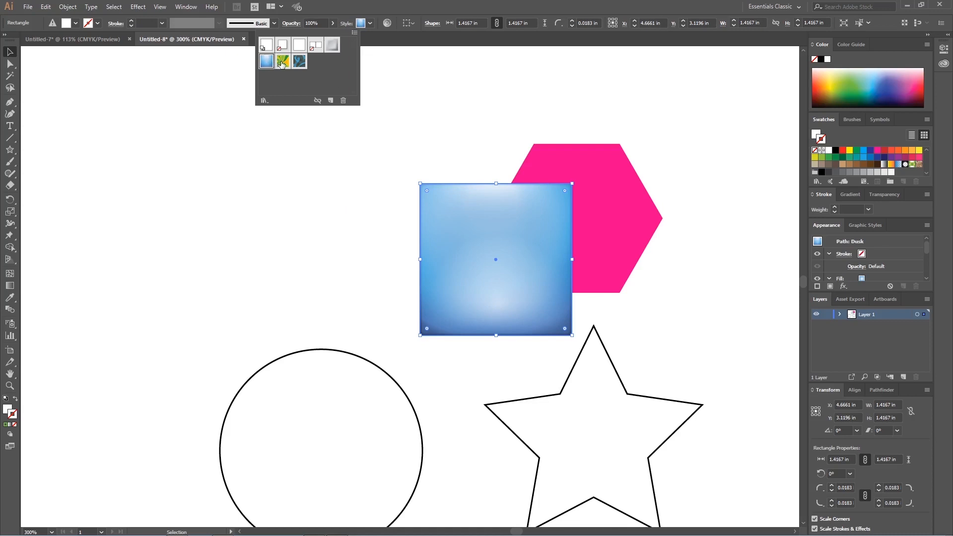
# Step: Try the Pompadour, Bevel Soft, Round Corners 2 pt and default graphic styles on the square
pyautogui.click(282, 61)
pyautogui.click(299, 62)
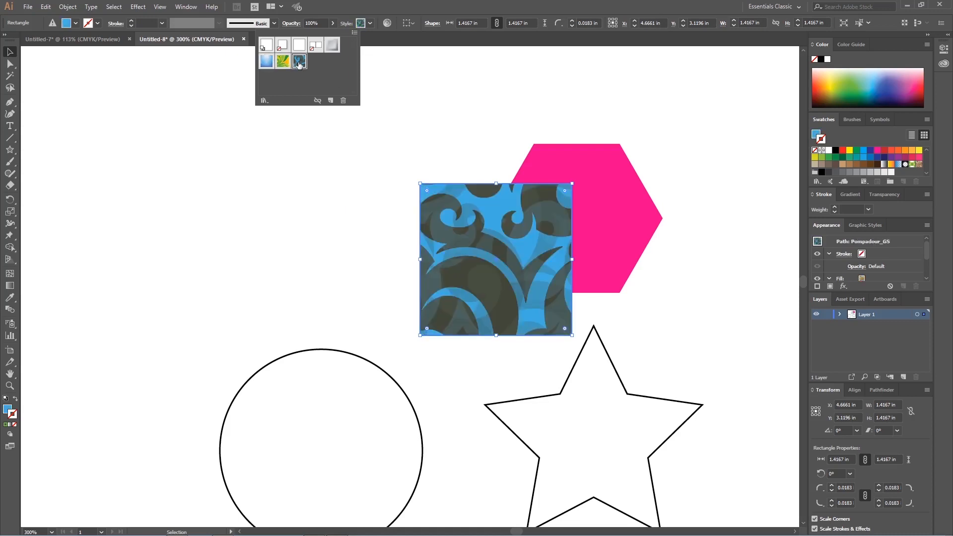
pyautogui.click(332, 46)
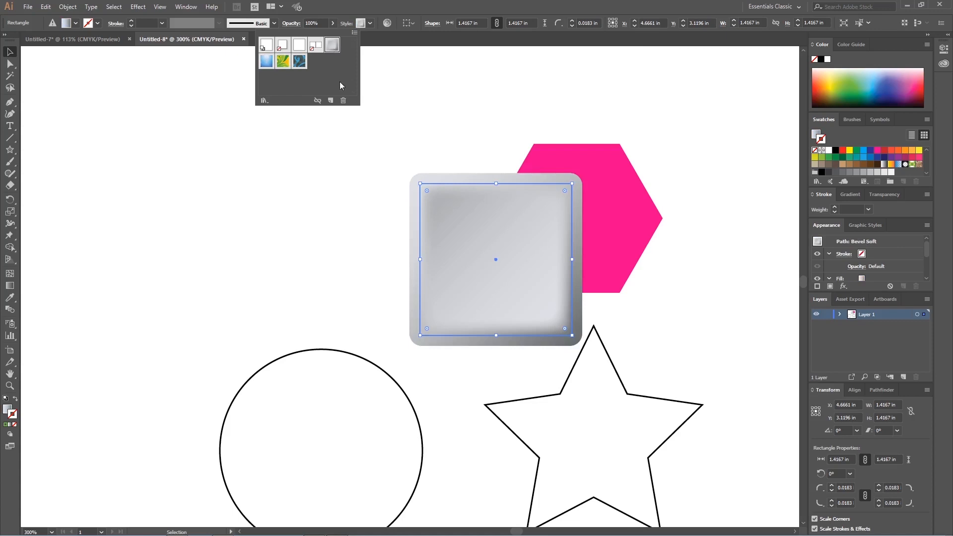
pyautogui.click(296, 47)
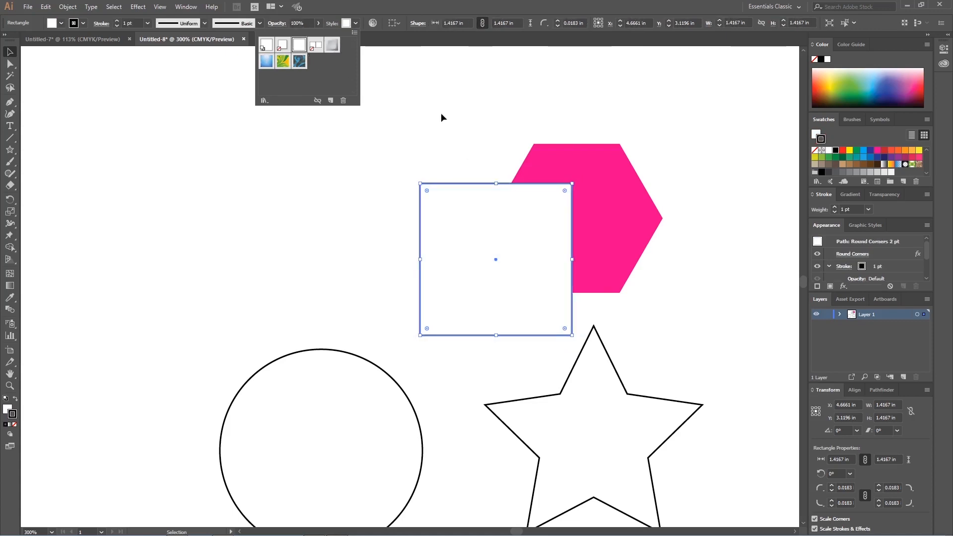
pyautogui.press('a')
pyautogui.click(271, 46)
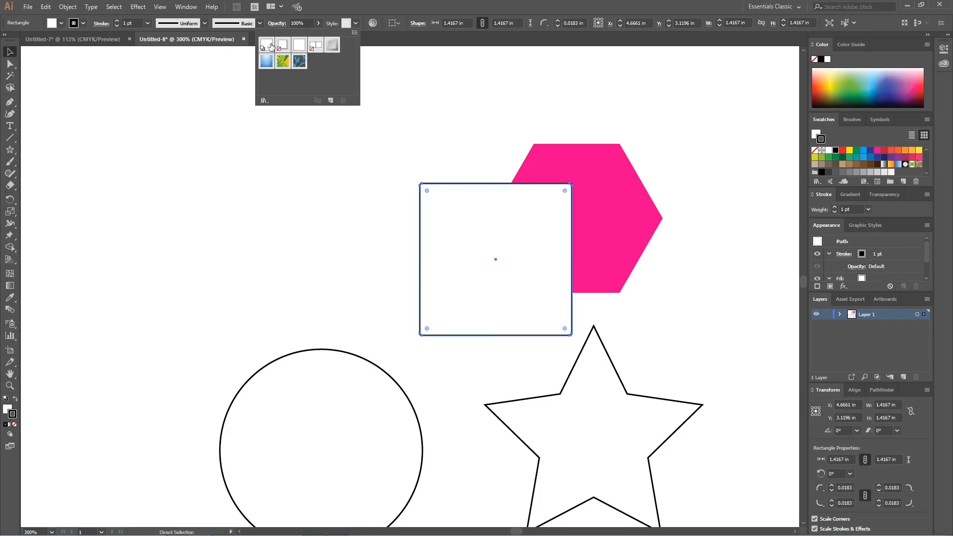
pyautogui.click(461, 141)
# Step: Undo all the graphic style changes on the square, back to its 50% opacity light blue fill
pyautogui.hotkey('ctrl', 'z')
pyautogui.hotkey('ctrl', 'z')
pyautogui.hotkey('ctrl', 'z')
pyautogui.hotkey('ctrl', 'z')
pyautogui.hotkey('ctrl', 'z')
pyautogui.hotkey('ctrl', 'z')
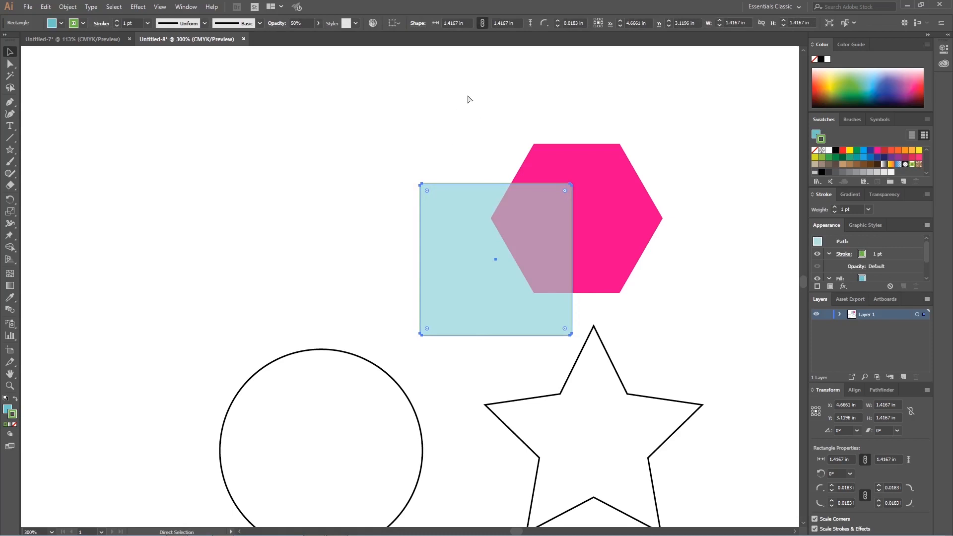
pyautogui.press('v')
# Step: Try rounding all four linked corners of the square with a radius of 100 in, and undo the rounding
pyautogui.click(417, 24)
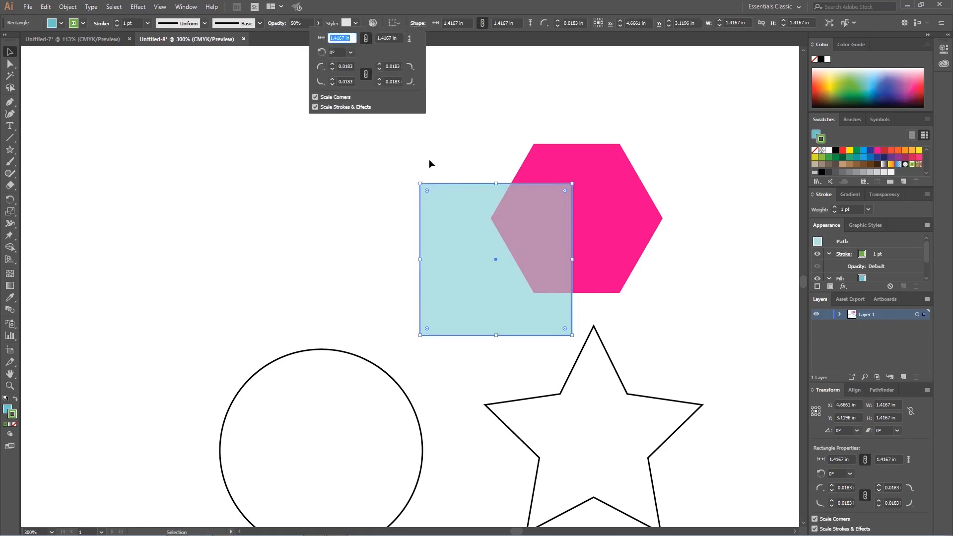
pyautogui.click(427, 191)
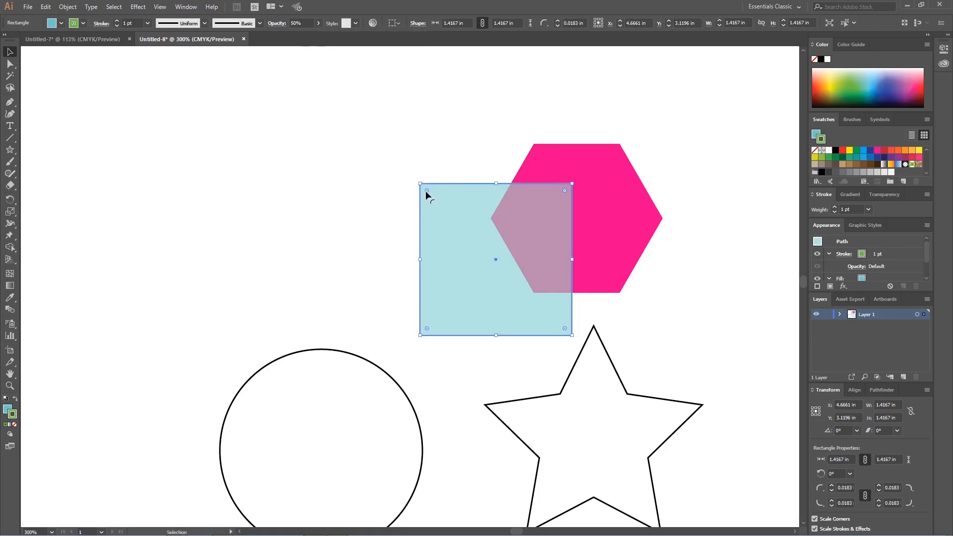
pyautogui.moveTo(427, 191); pyautogui.dragTo(485, 63)
pyautogui.click(422, 24)
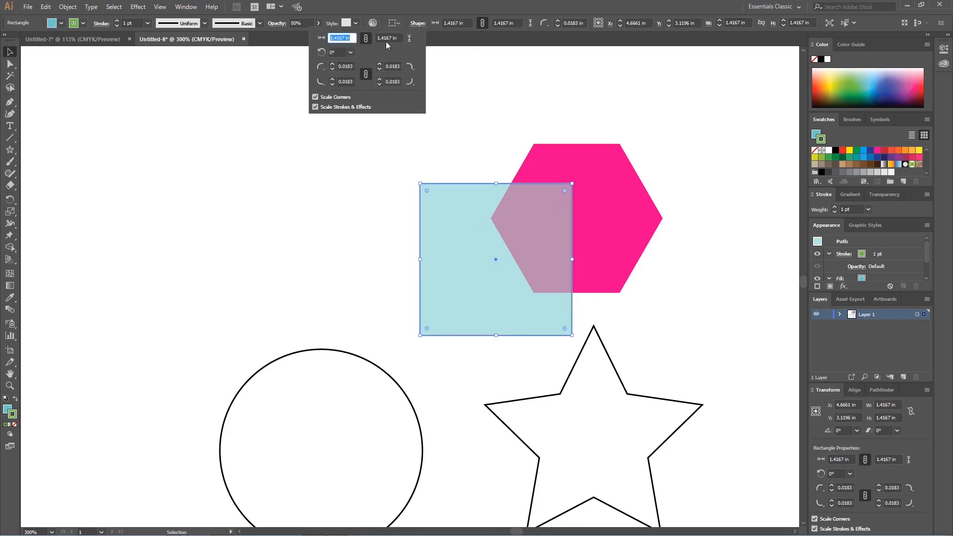
pyautogui.doubleClick(350, 66)
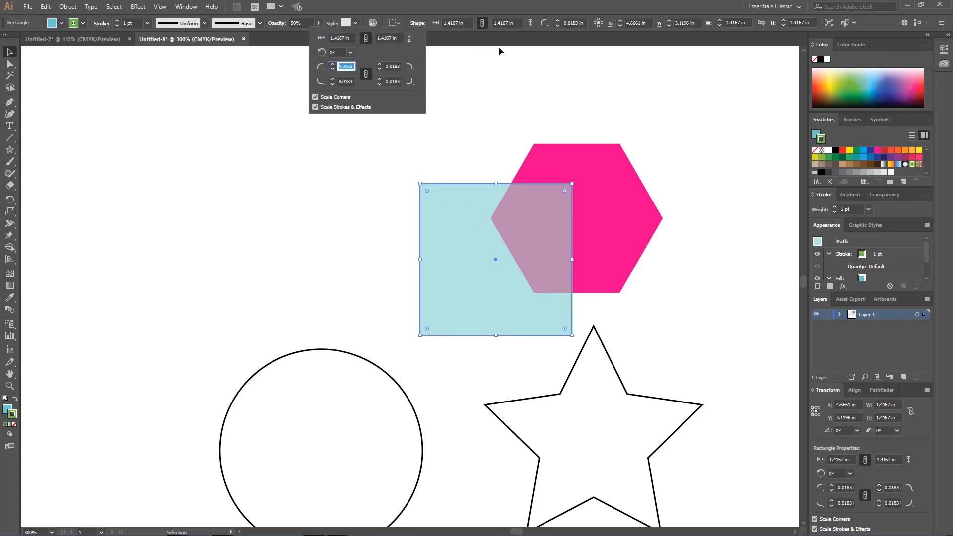
pyautogui.write('100')
pyautogui.press('Tab')
pyautogui.press('Return')
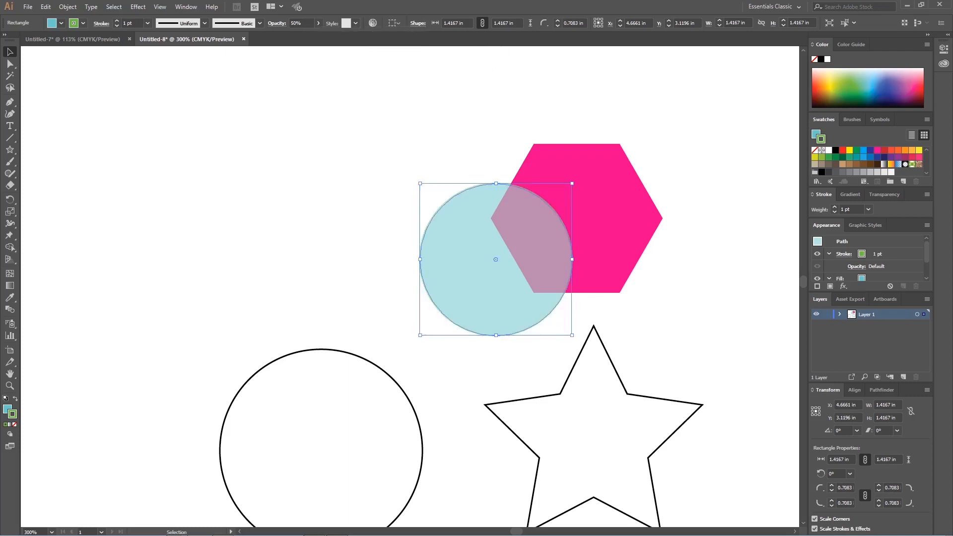
pyautogui.moveTo(496, 260); pyautogui.dragTo(481, 123)
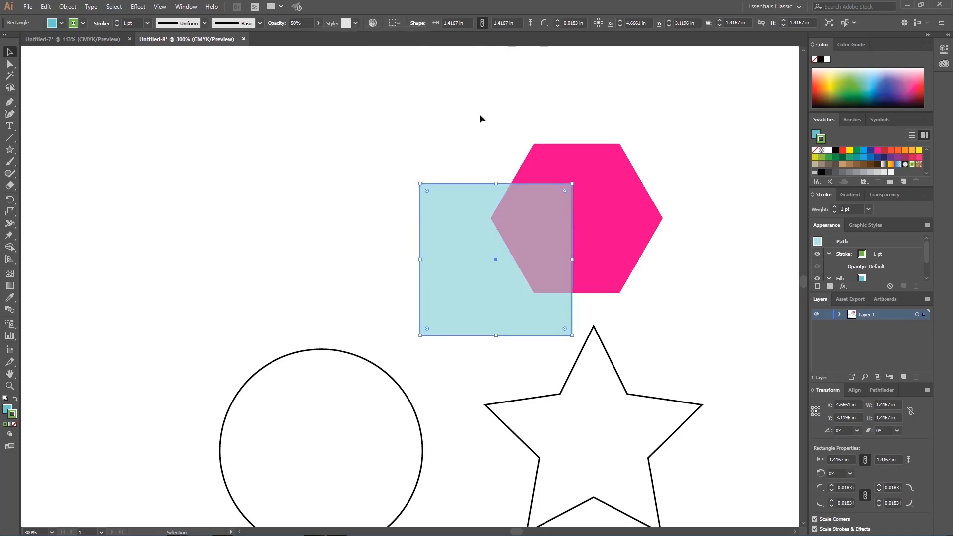
# Step: Unlink the square's corner radii, try a radius of 50 in on its upper-left corner only, and undo the rounding
pyautogui.click(418, 24)
pyautogui.click(364, 76)
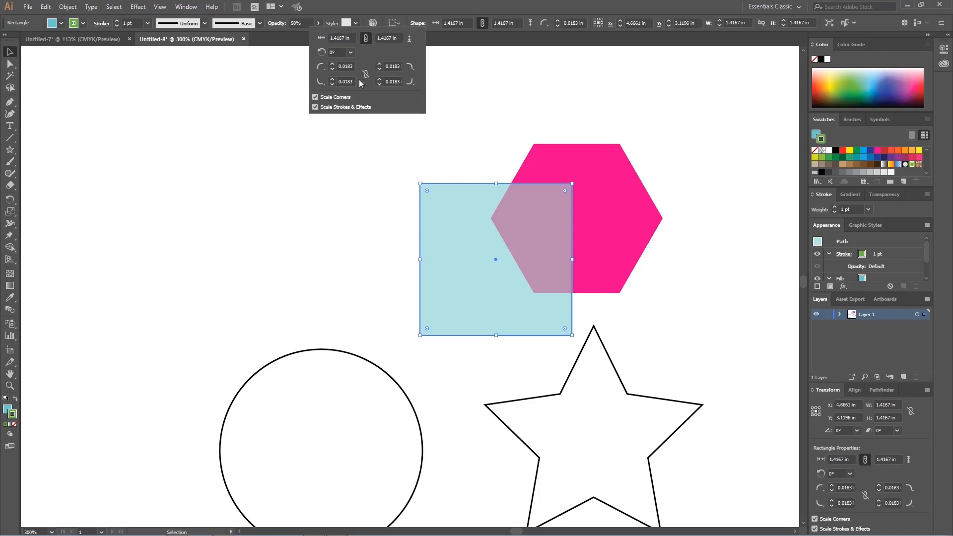
pyautogui.click(349, 66)
pyautogui.write('50')
pyautogui.press('Return')
pyautogui.hotkey('ctrl', 'z')
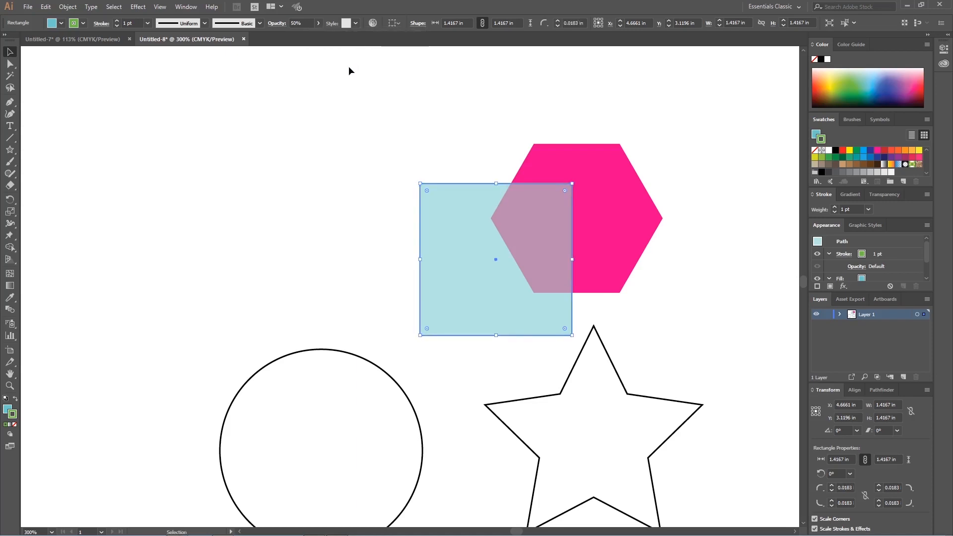
# Step: Move the square clear of the hexagon on its left side, and shift the hexagon slightly left and down
pyautogui.click(421, 23)
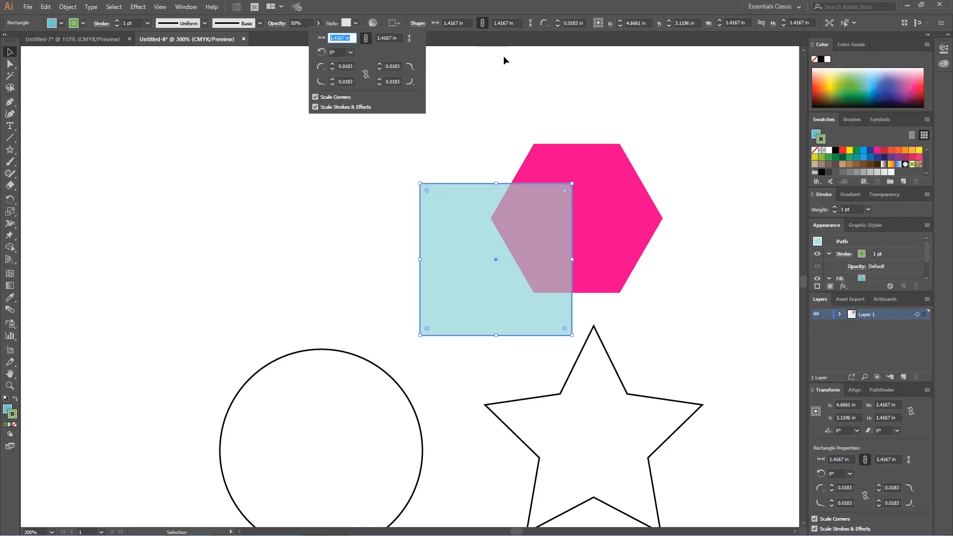
pyautogui.click(533, 87)
pyautogui.moveTo(429, 223); pyautogui.dragTo(375, 218)
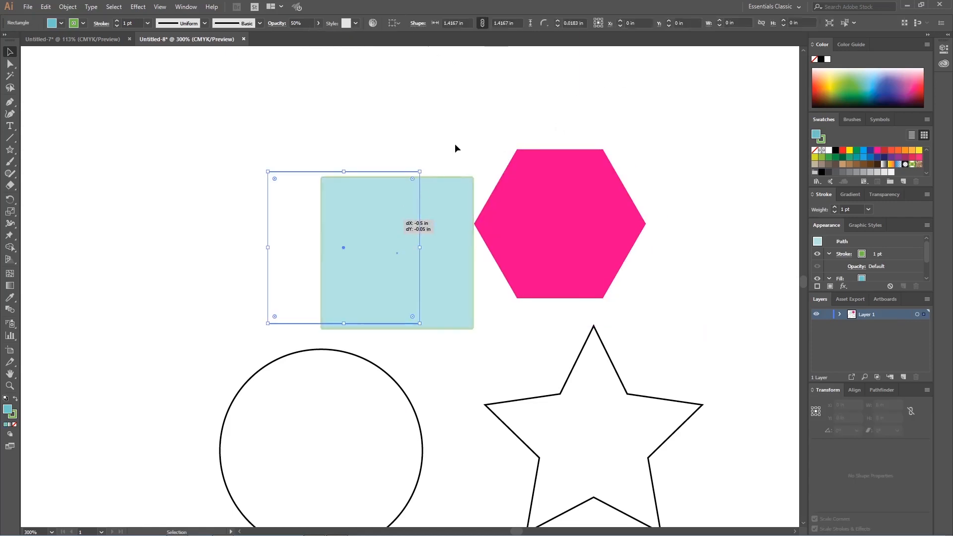
pyautogui.click(454, 145)
# Step: Fill the circle with the dark blue swatch
pyautogui.click(401, 398)
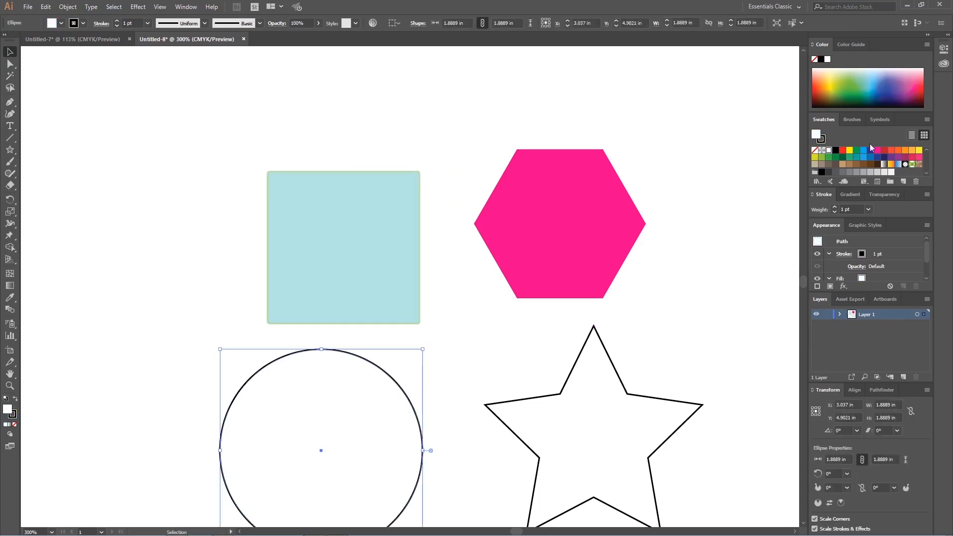
pyautogui.click(864, 150)
pyautogui.click(872, 151)
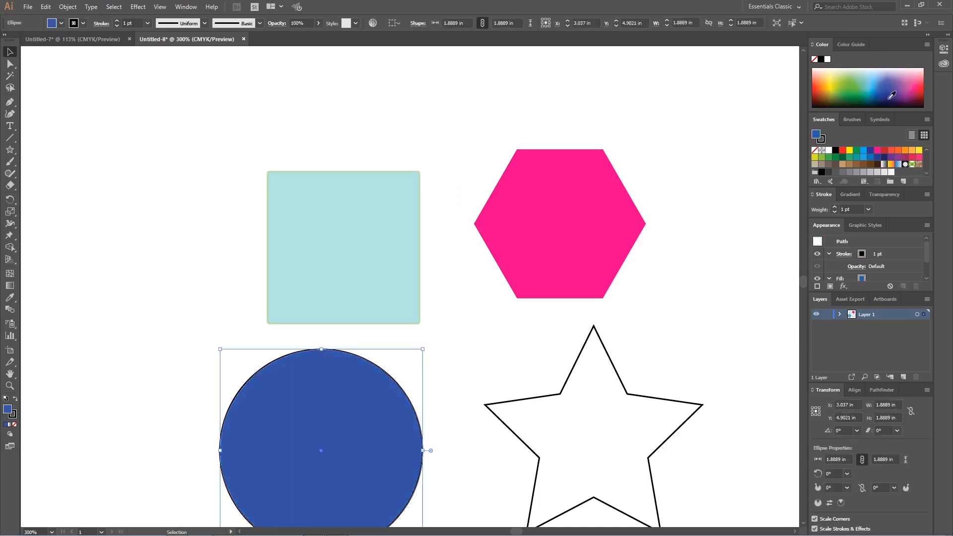
# Step: Fill the star with the light orange swatch
pyautogui.click(621, 397)
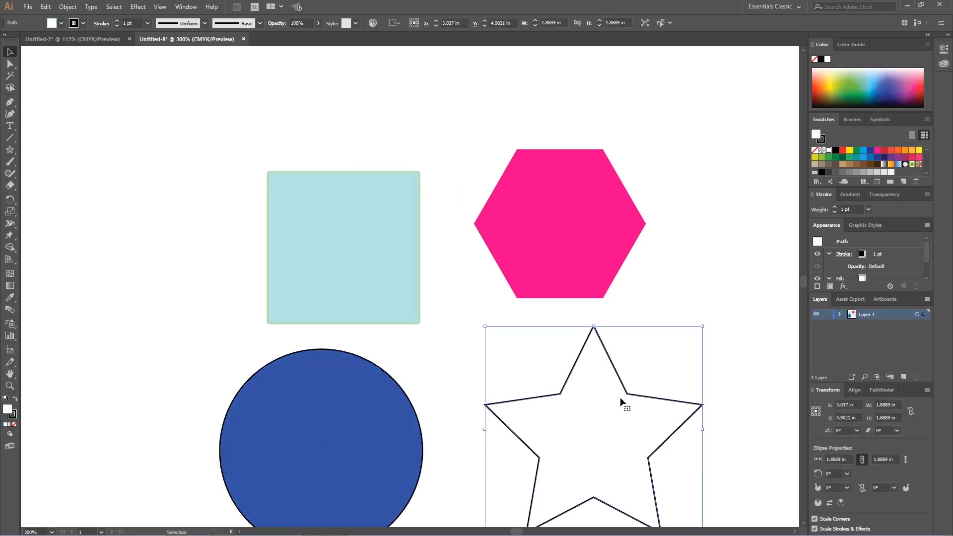
pyautogui.click(918, 151)
pyautogui.click(911, 149)
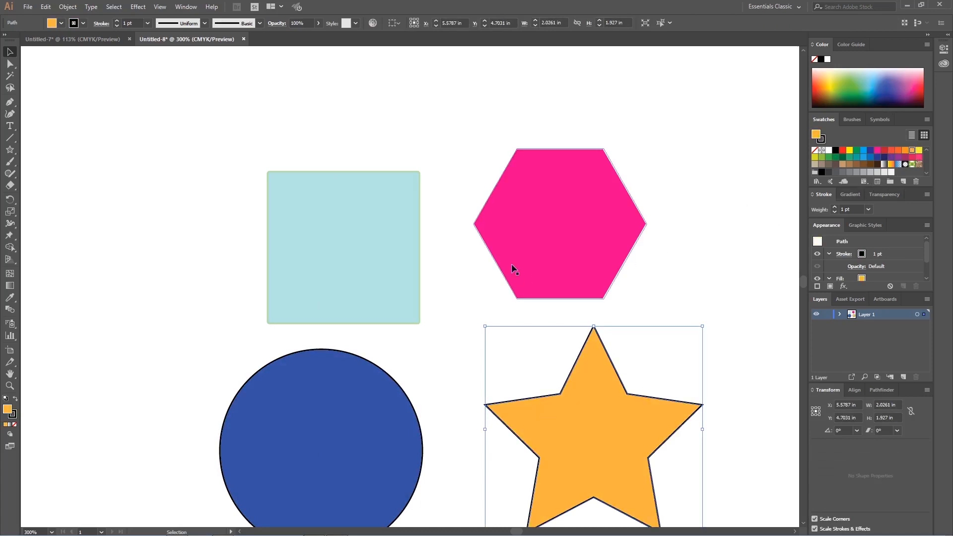
# Step: Review the four shapes on the whole artboard, selecting the star, circle, square and hexagon in turn
pyautogui.press('a')
pyautogui.hotkey('ctrl', '0')
pyautogui.press('v')
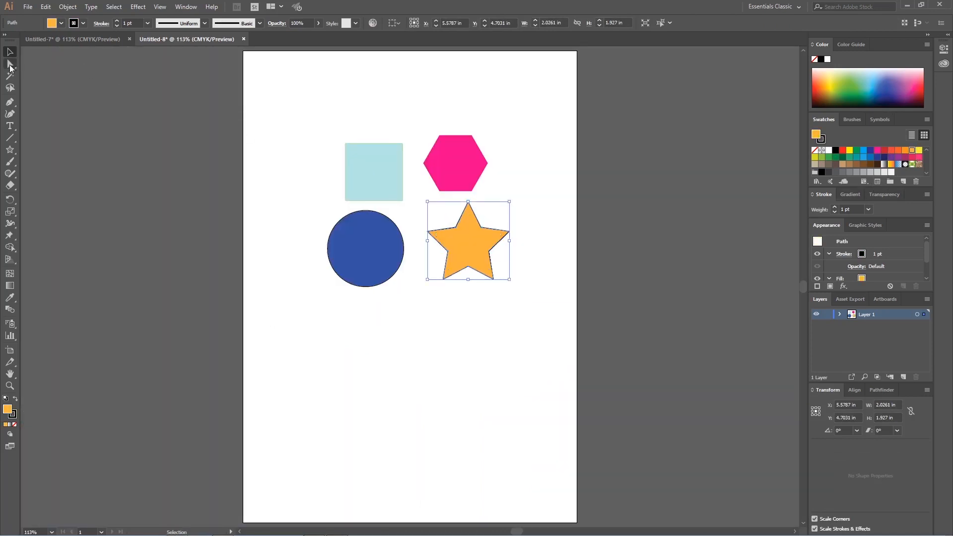
pyautogui.click(408, 155)
pyautogui.click(469, 233)
pyautogui.click(545, 198)
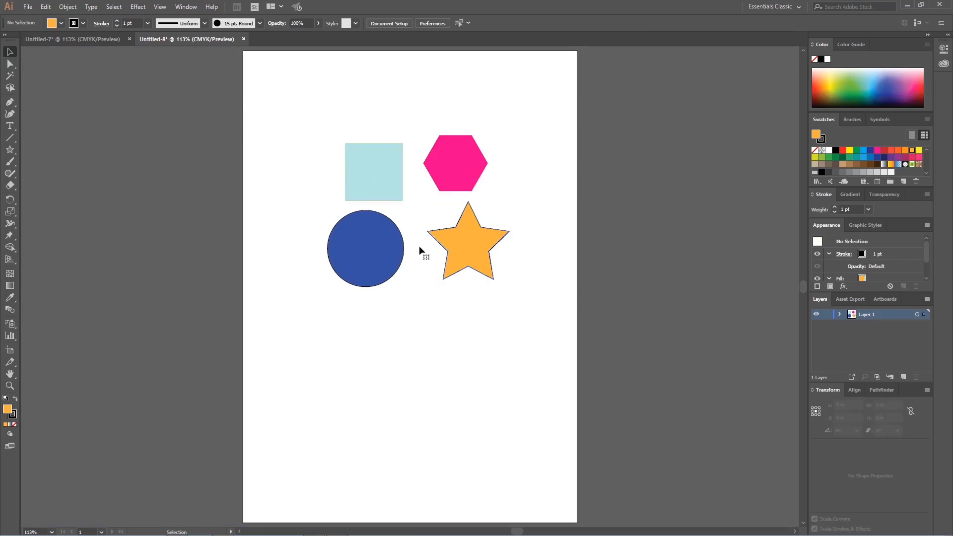
pyautogui.click(464, 244)
pyautogui.click(380, 243)
pyautogui.click(388, 166)
pyautogui.click(464, 171)
pyautogui.click(477, 184)
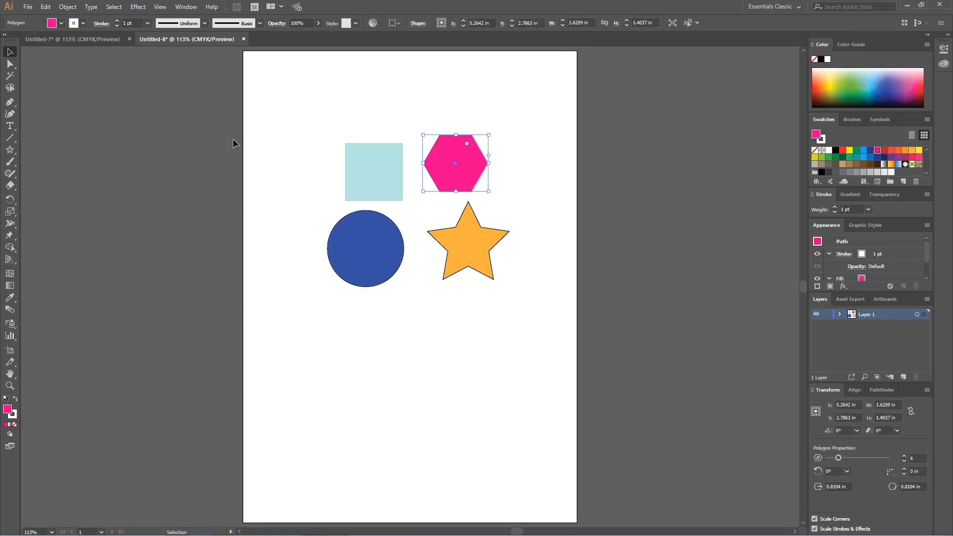
pyautogui.click(313, 130)
# Step: Save the document as xyz.ai in the Illustrator CC folder, in Adobe Illustrator format
pyautogui.click(28, 7)
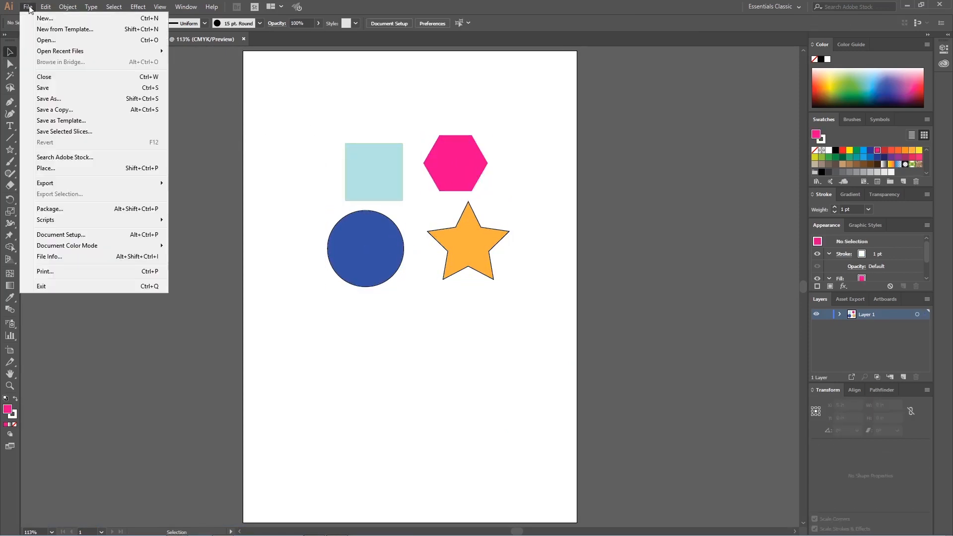
pyautogui.click(149, 88)
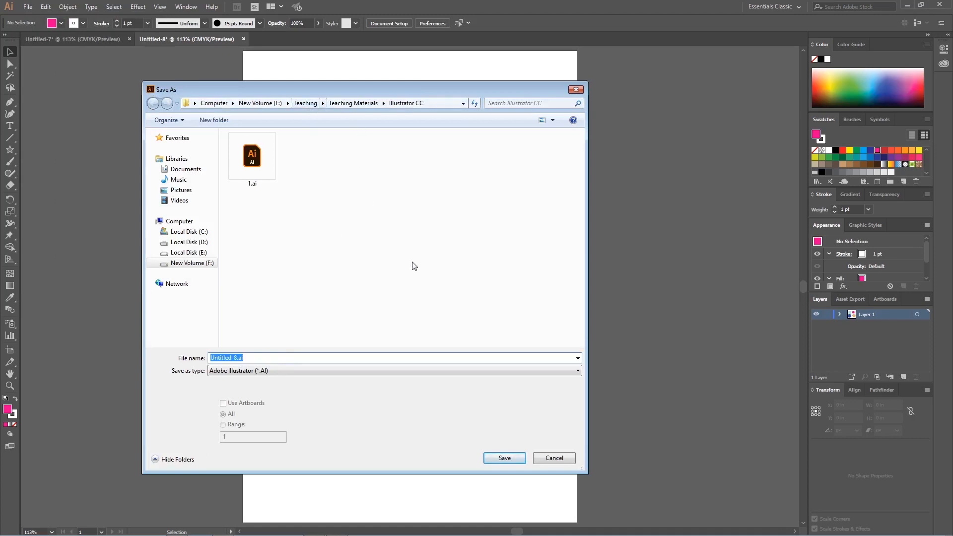
pyautogui.click(286, 358)
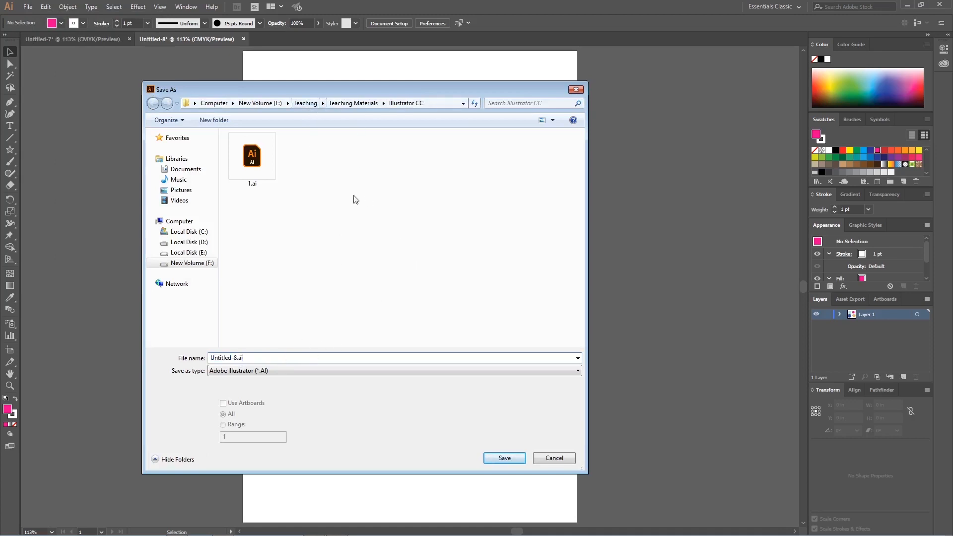
pyautogui.click(446, 106)
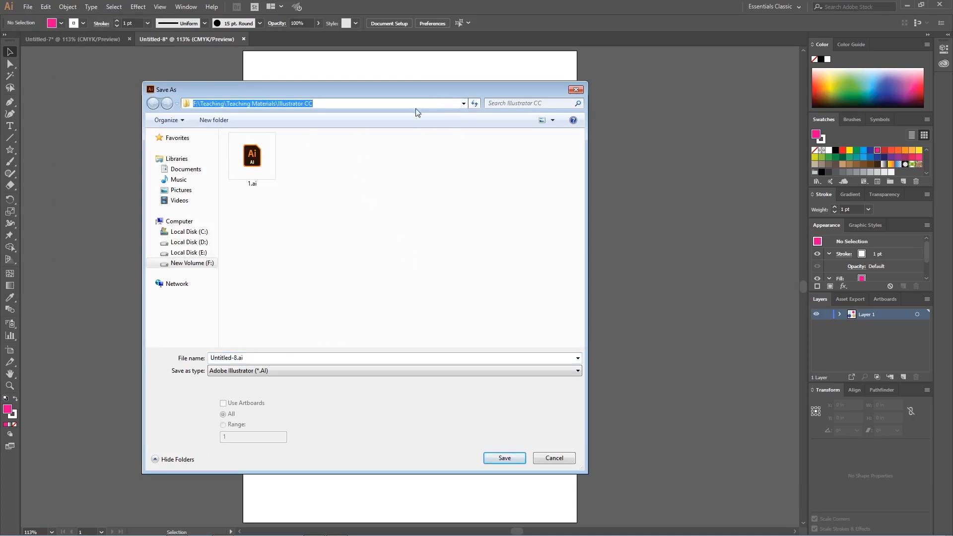
pyautogui.click(379, 273)
pyautogui.click(275, 358)
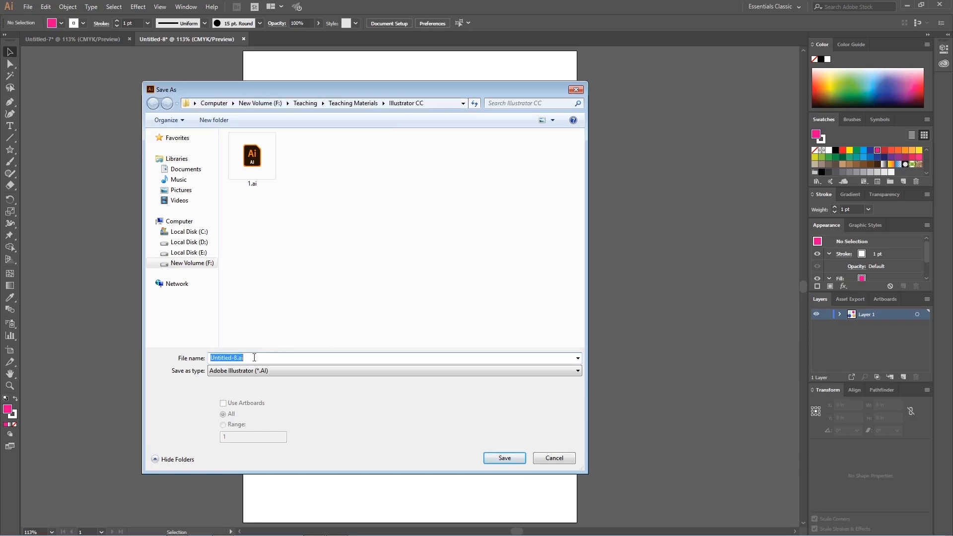
pyautogui.click(233, 357)
pyautogui.moveTo(236, 355); pyautogui.dragTo(197, 357)
pyautogui.write('xyz')
pyautogui.click(503, 457)
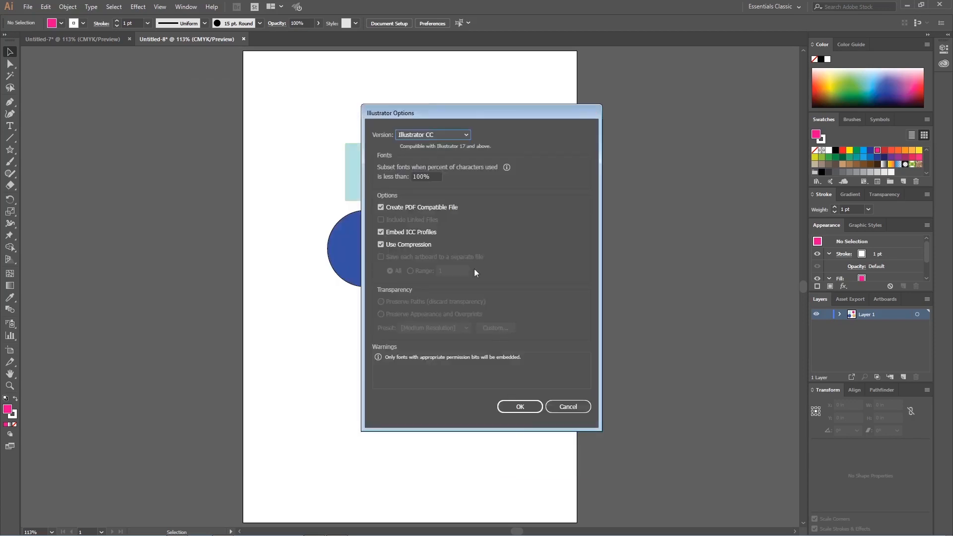
# Step: Choose Illustrator CC as the file version and accept the remaining save options
pyautogui.click(469, 136)
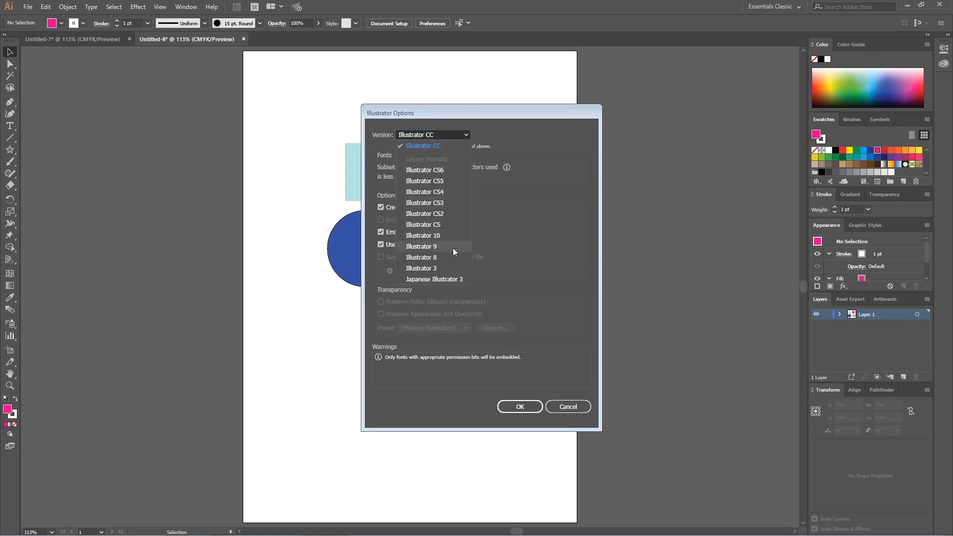
pyautogui.click(448, 145)
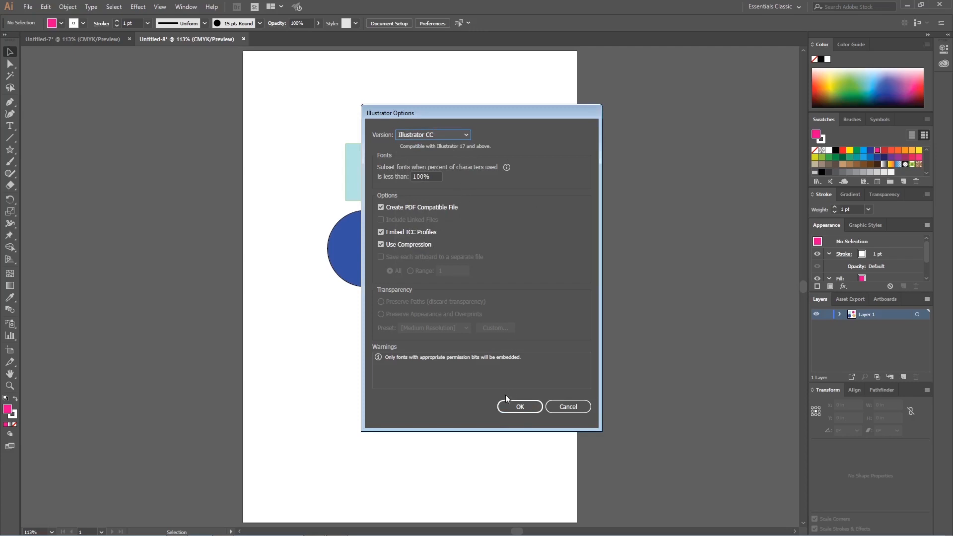
pyautogui.click(530, 406)
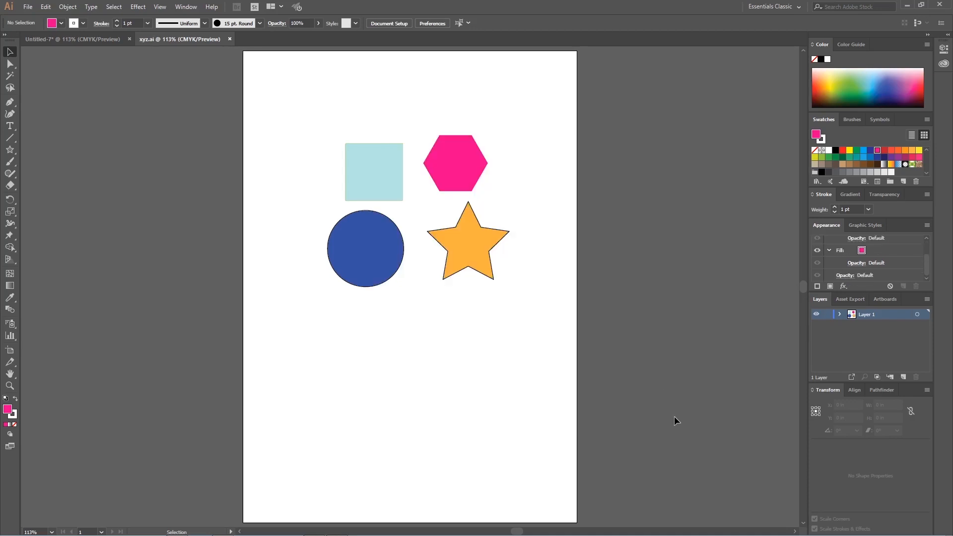